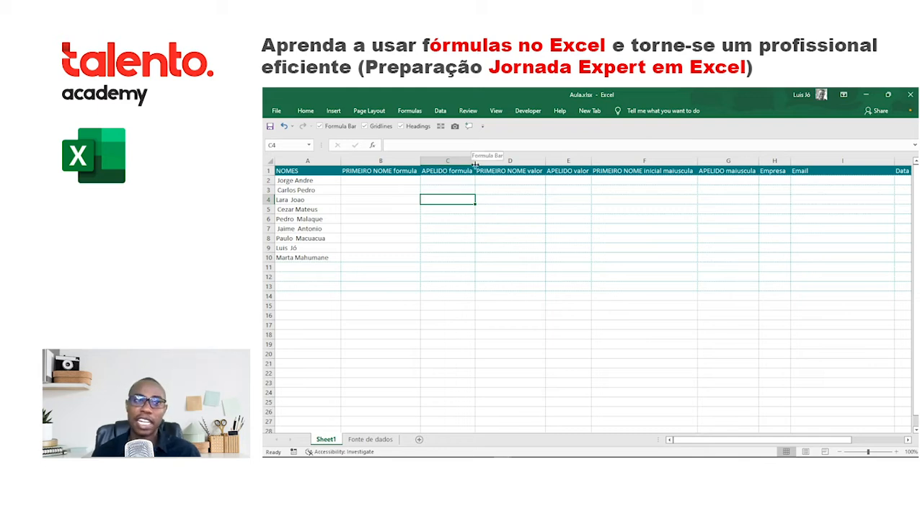
- Enlarge the worksheet view to 205% and keep the NOMES column in sight
click(382, 227)
scroll(386, 216, up, 3)
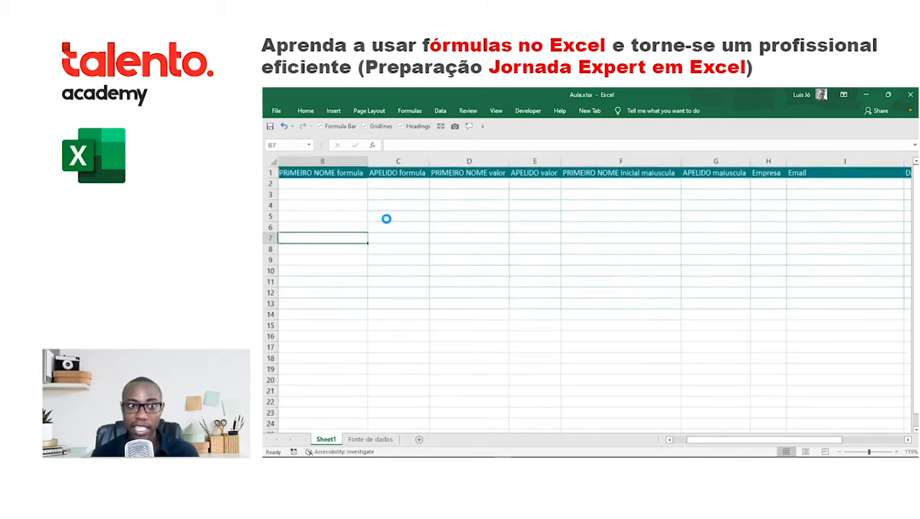
drag(718, 439, 617, 436)
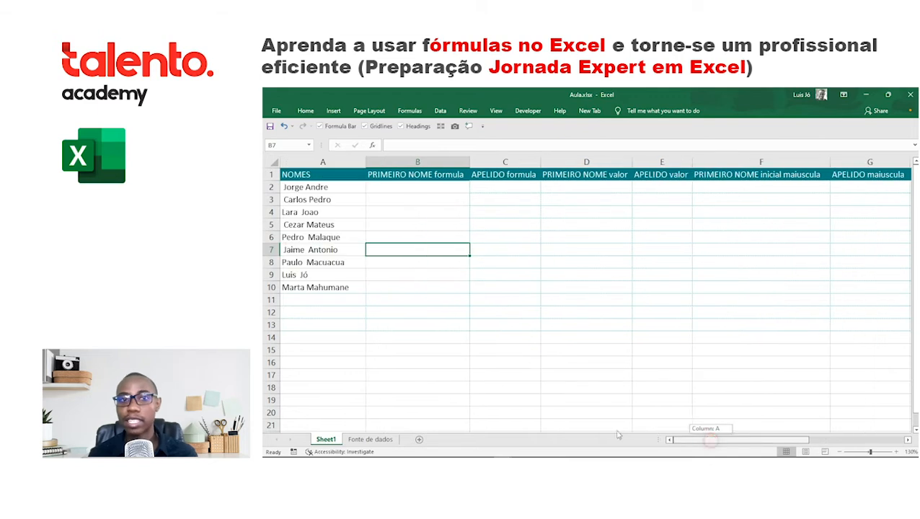
scroll(445, 269, up, 1)
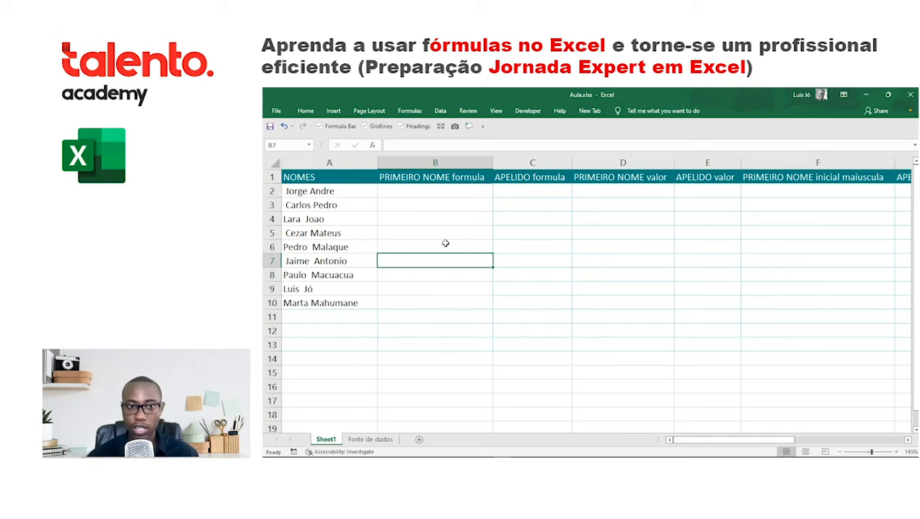
scroll(445, 243, up, 2)
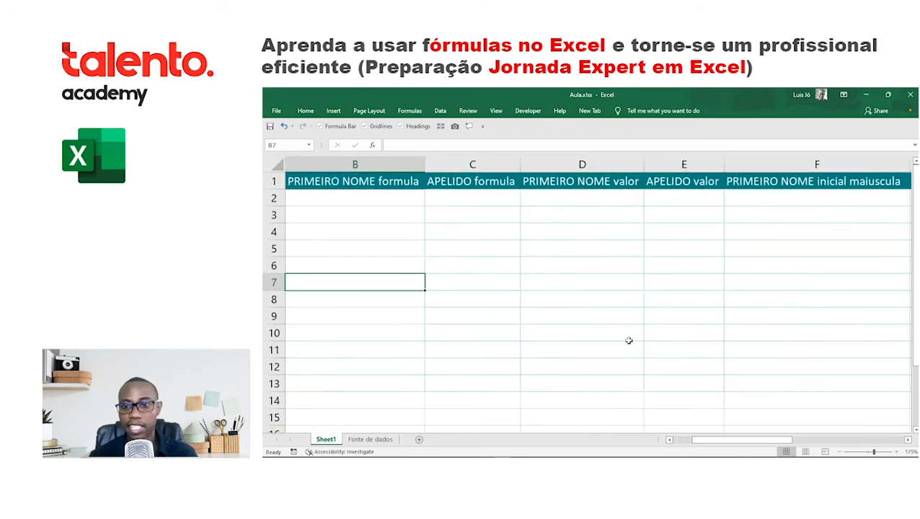
click(686, 441)
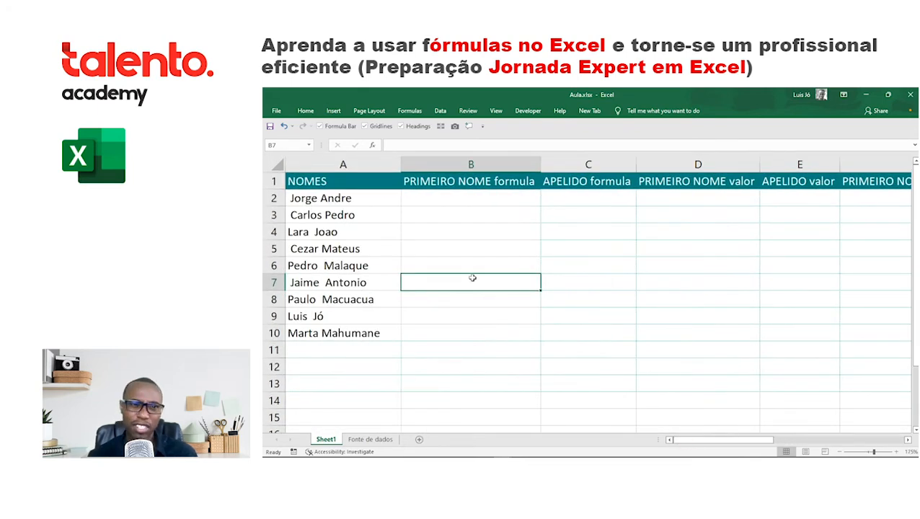
click(367, 228)
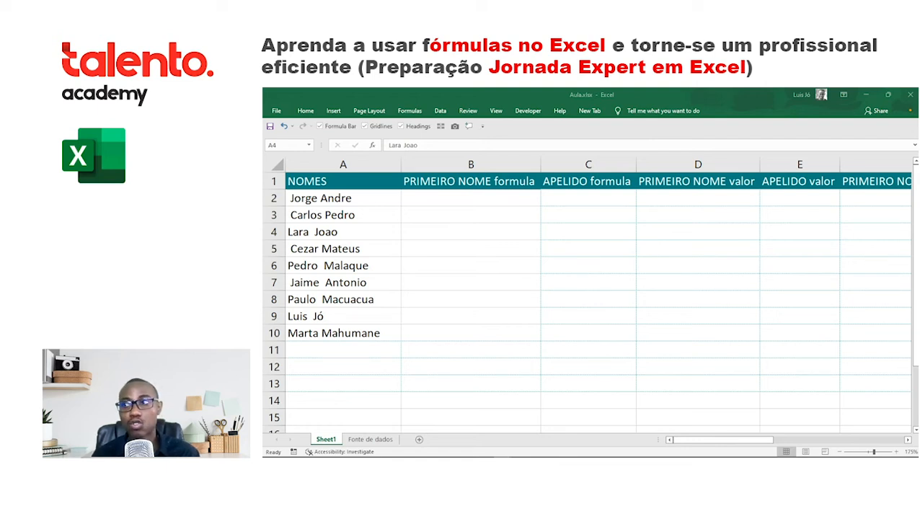
click(511, 251)
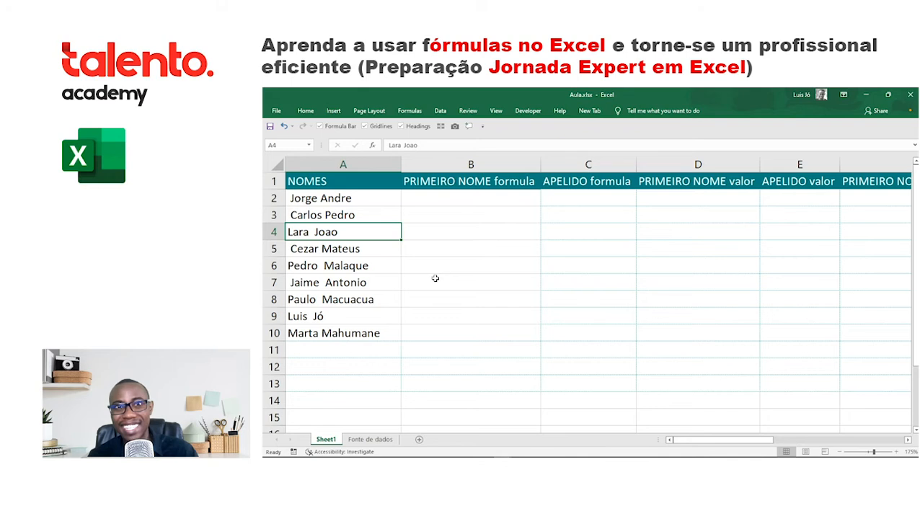
scroll(425, 284, up, 2)
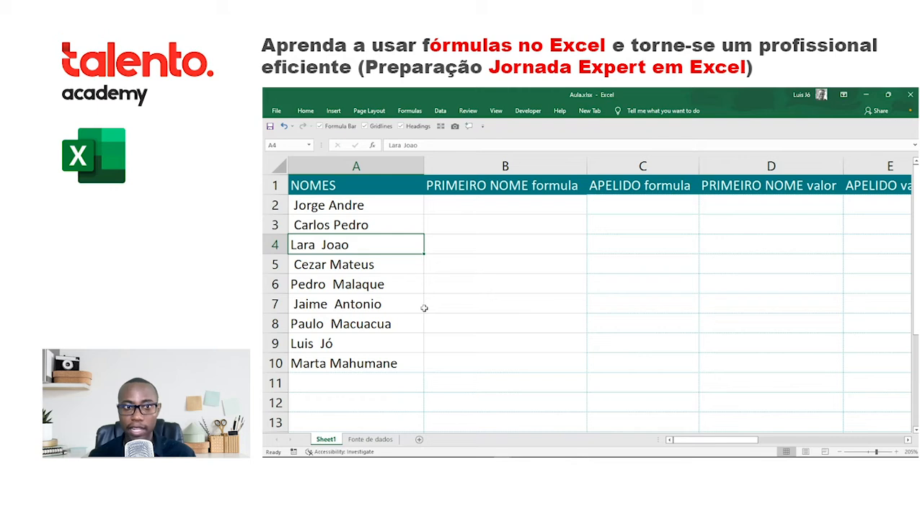
- Examine the full names in A2:A10 and the empty first-name and surname formula columns beside them
click(470, 189)
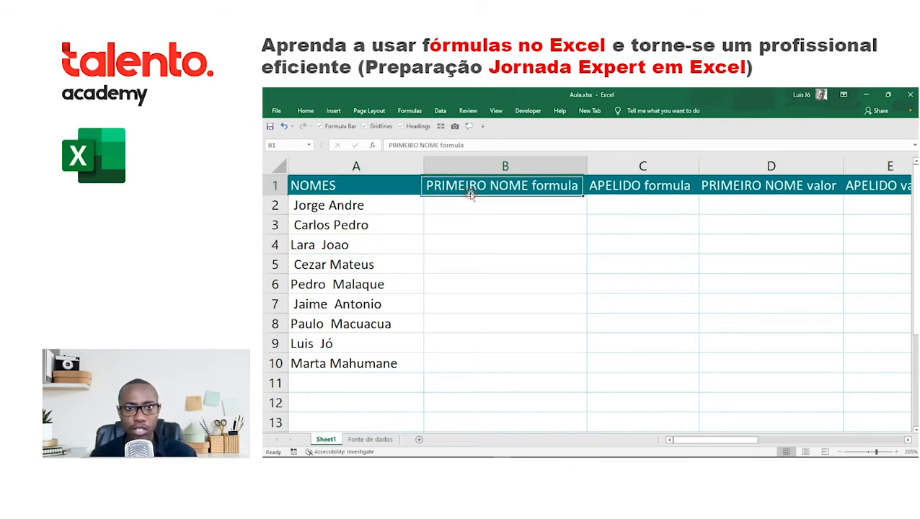
click(384, 207)
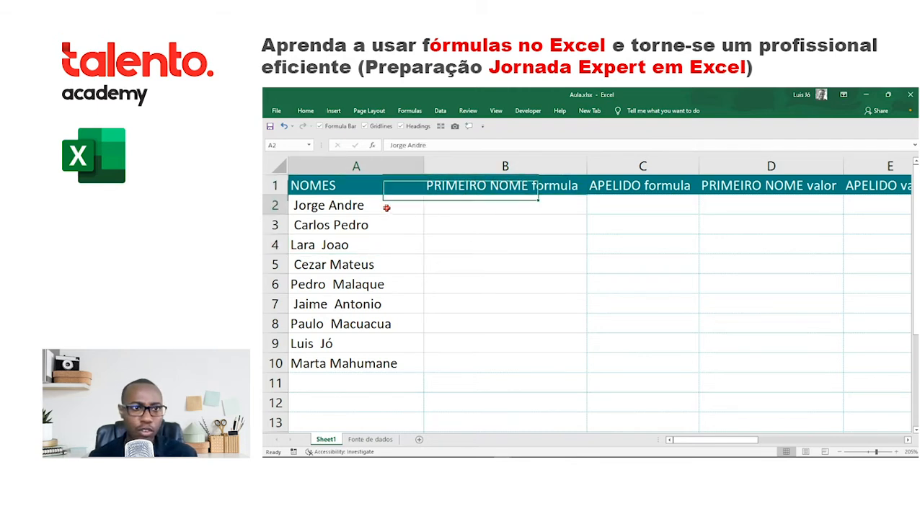
click(630, 205)
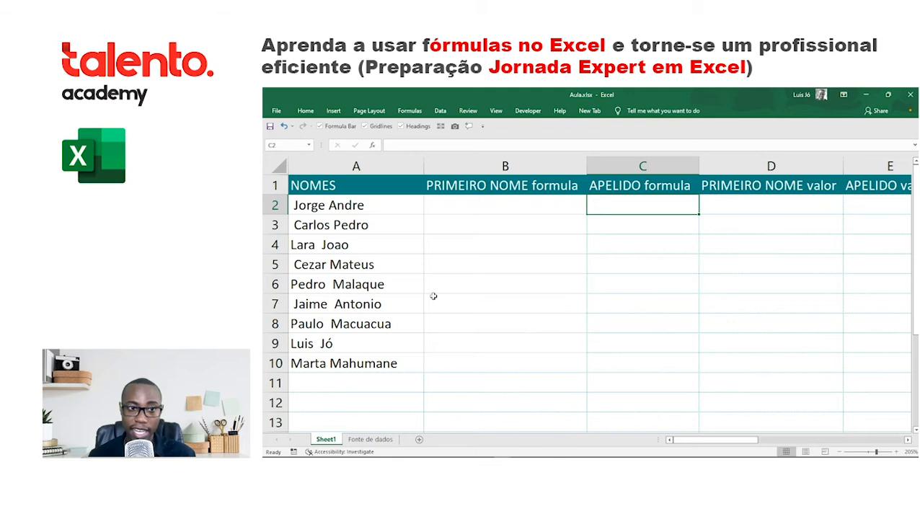
drag(313, 203, 370, 361)
click(377, 322)
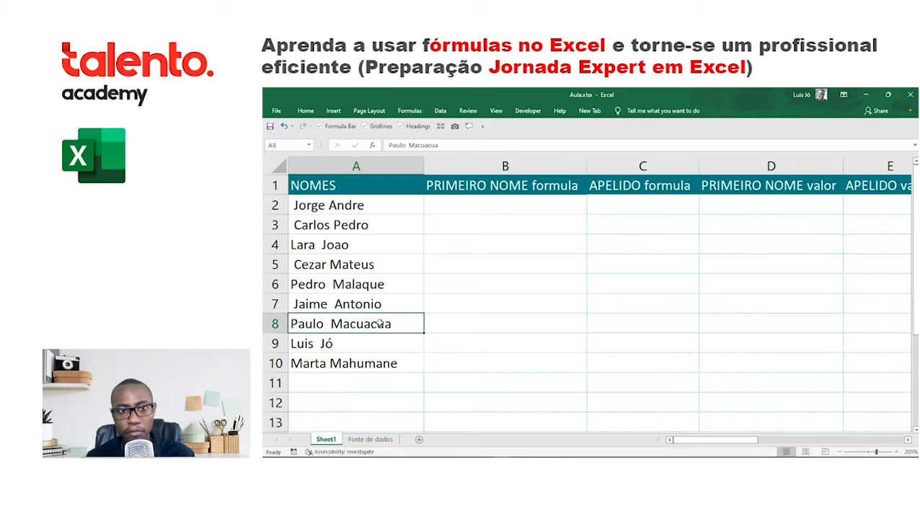
click(378, 166)
click(475, 213)
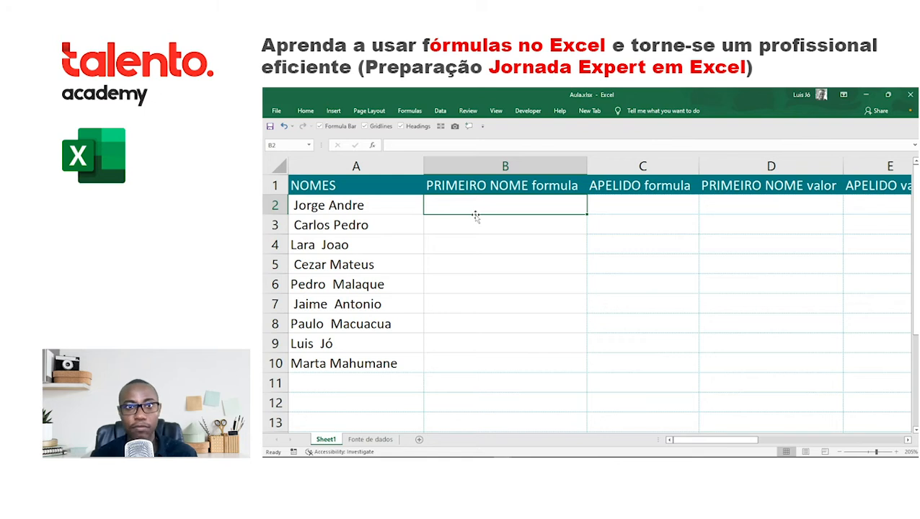
- Expand the collapsed ribbon so its commands stay displayed above the sheet
key(ctrl+shift+F1)
key(ctrl+shift+F1)
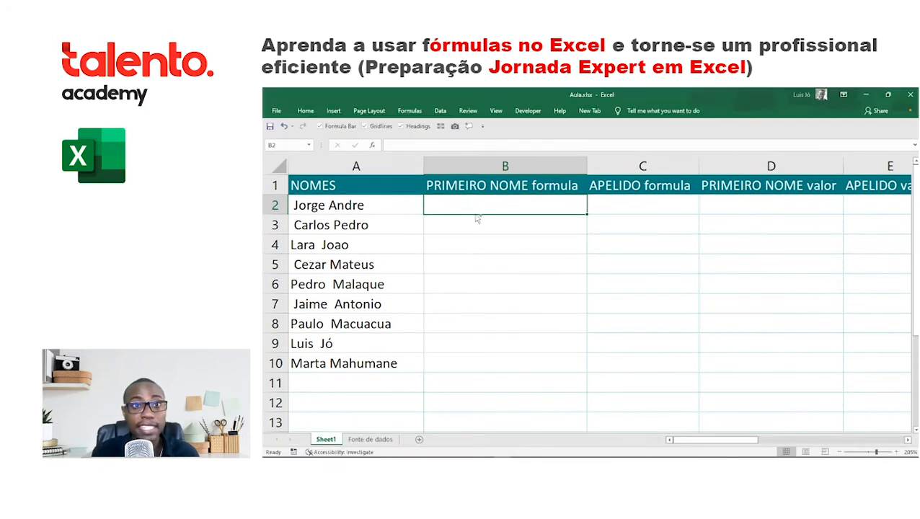
key(ctrl+F1)
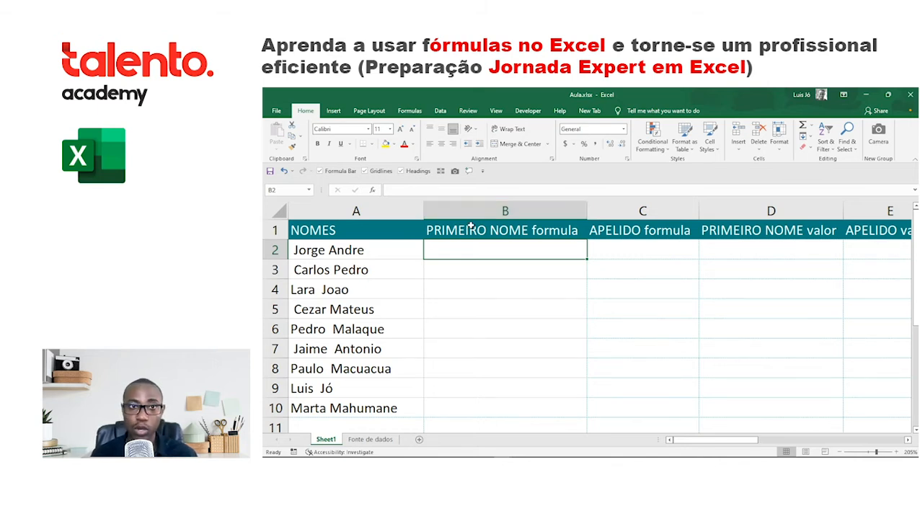
- Review the functions available in the Logical category of the function library
click(411, 111)
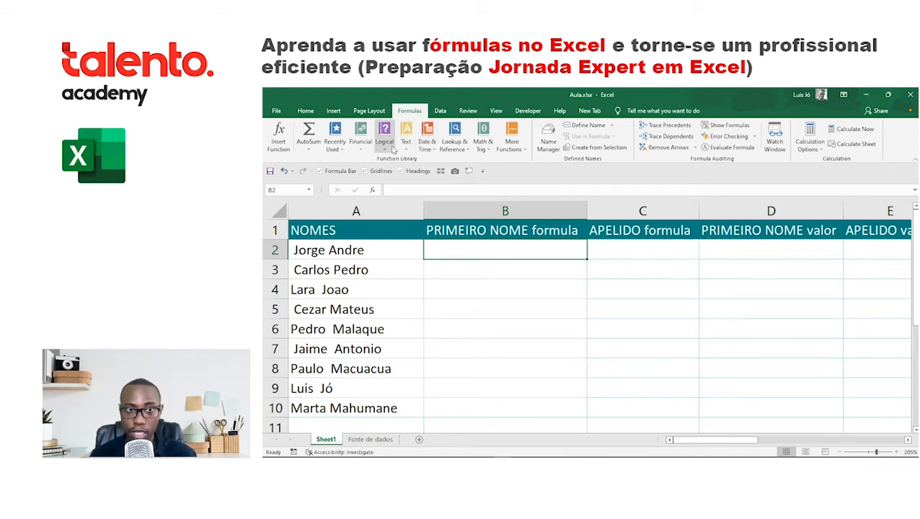
click(389, 147)
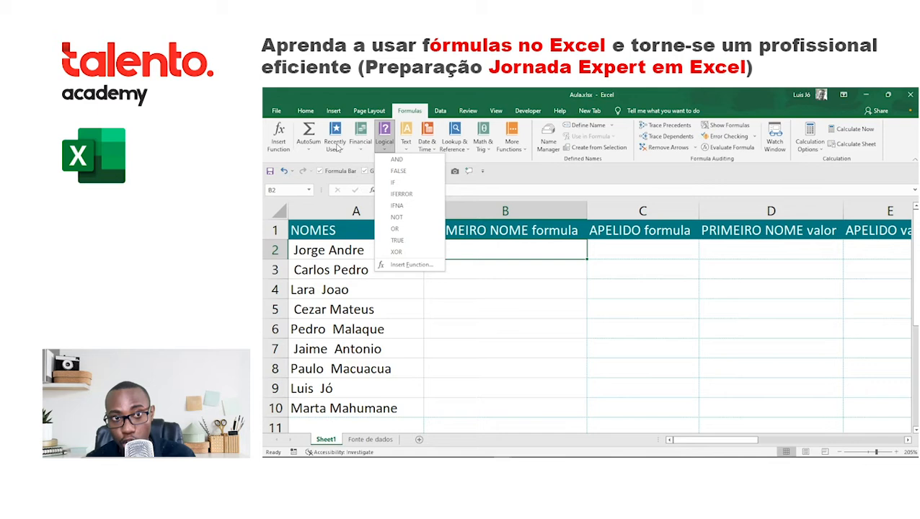
click(480, 254)
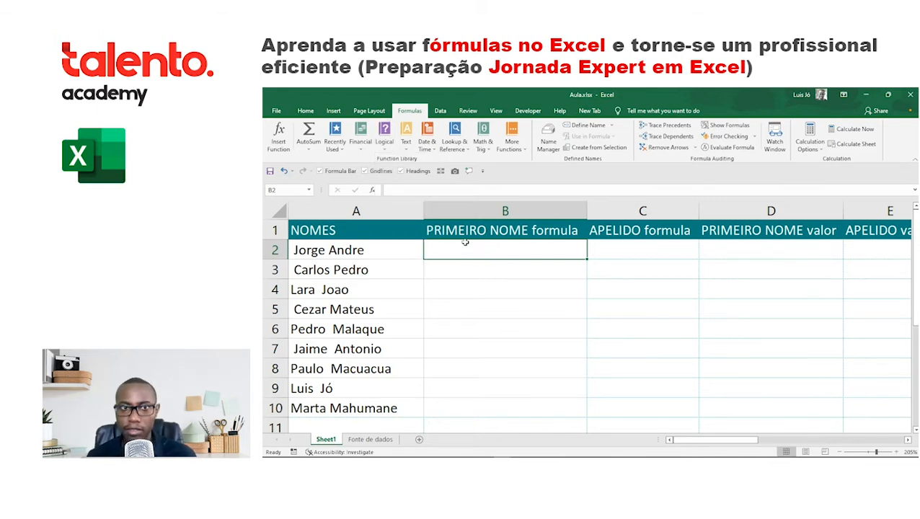
click(386, 150)
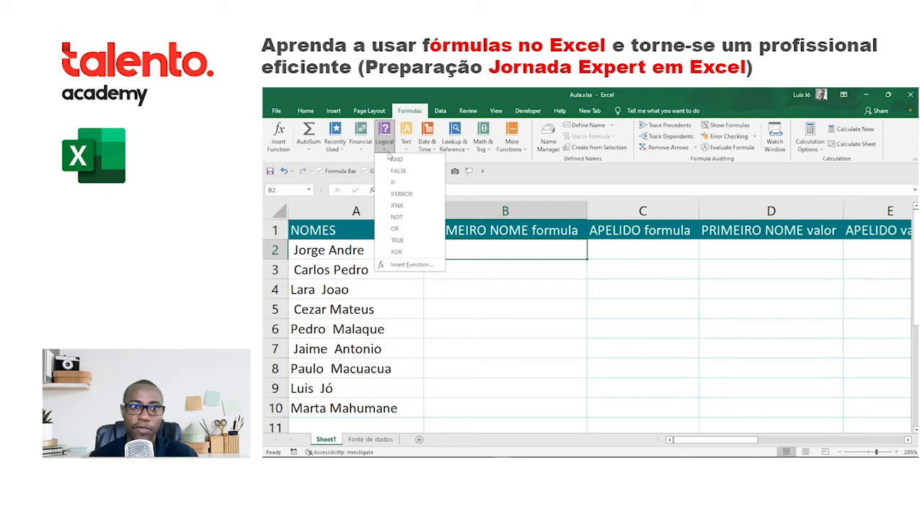
click(508, 173)
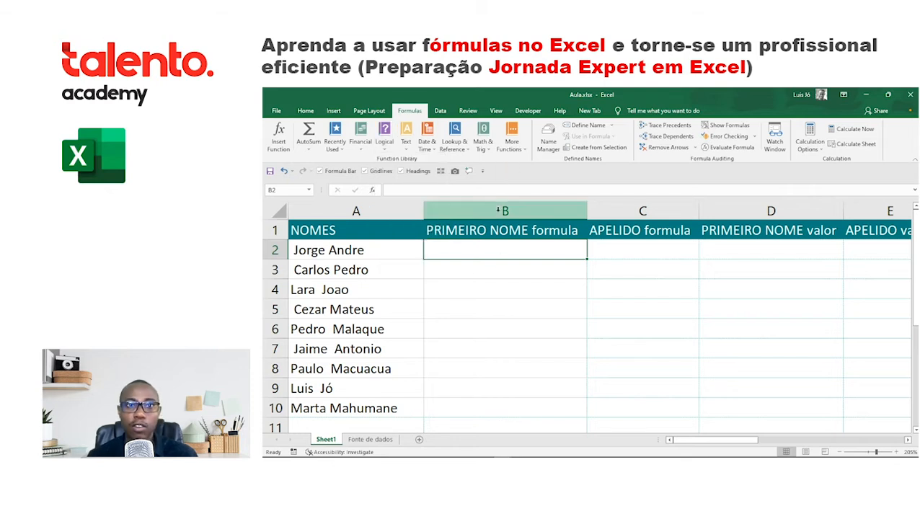
- Compare the NOMES source column with the PRIMEIRO NOME formula column that needs formulas
click(455, 229)
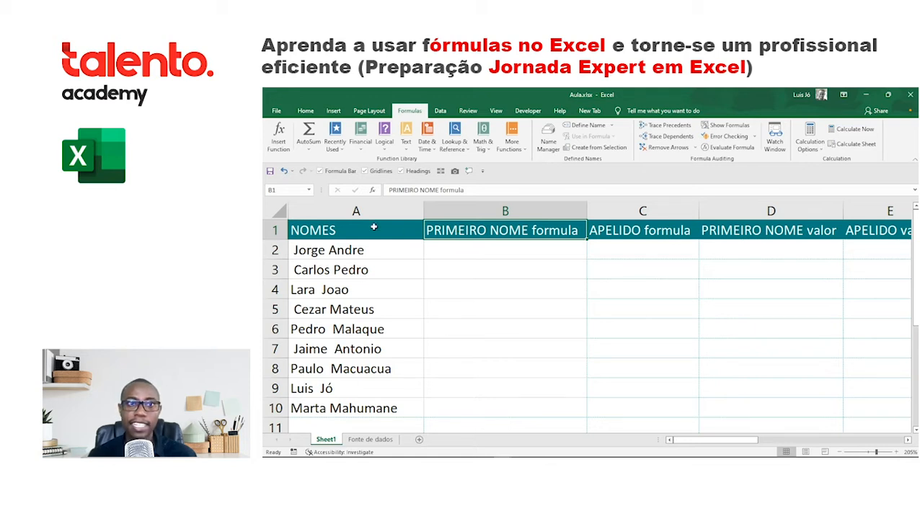
click(364, 212)
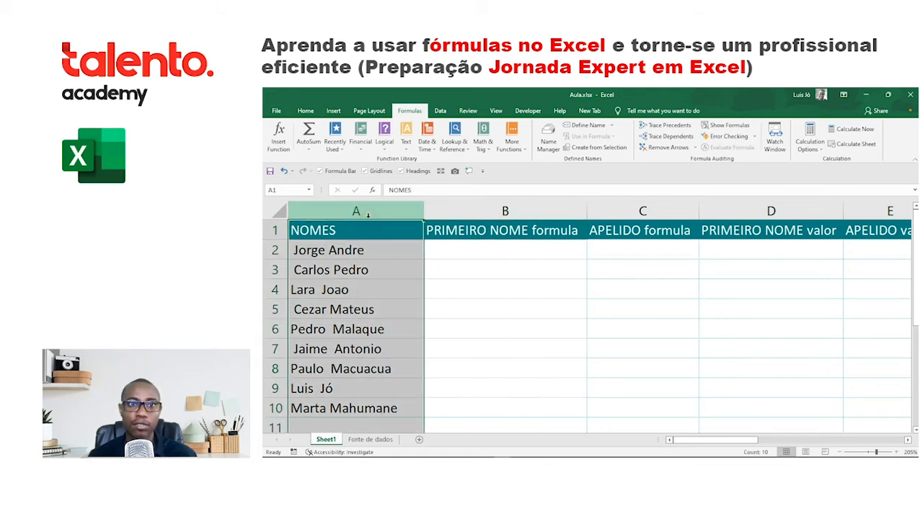
click(504, 210)
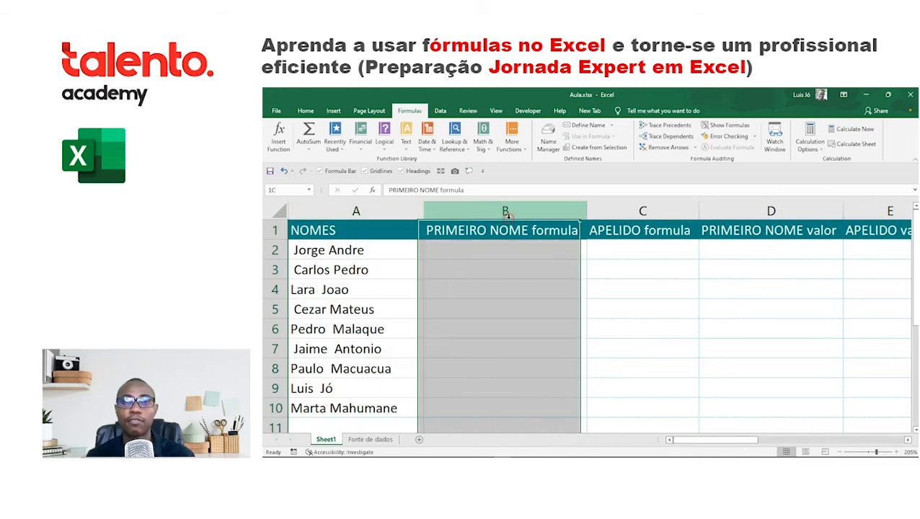
click(496, 250)
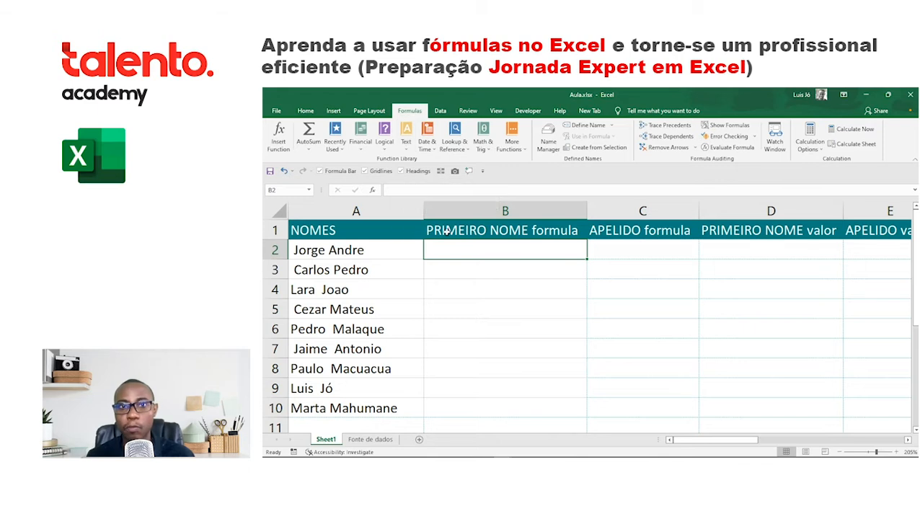
click(349, 245)
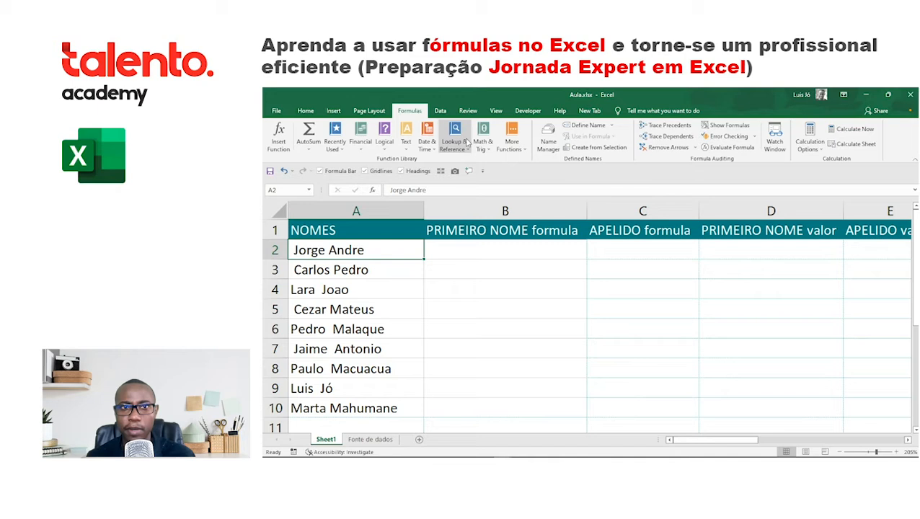
- Look through the Lookup & Reference, Math & Trig, Logical and Text function categories
click(462, 146)
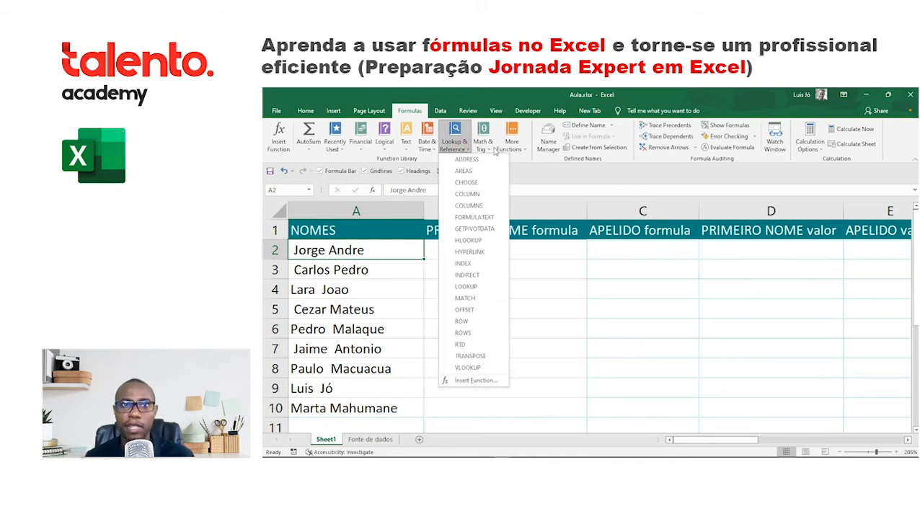
click(483, 144)
click(406, 144)
click(384, 144)
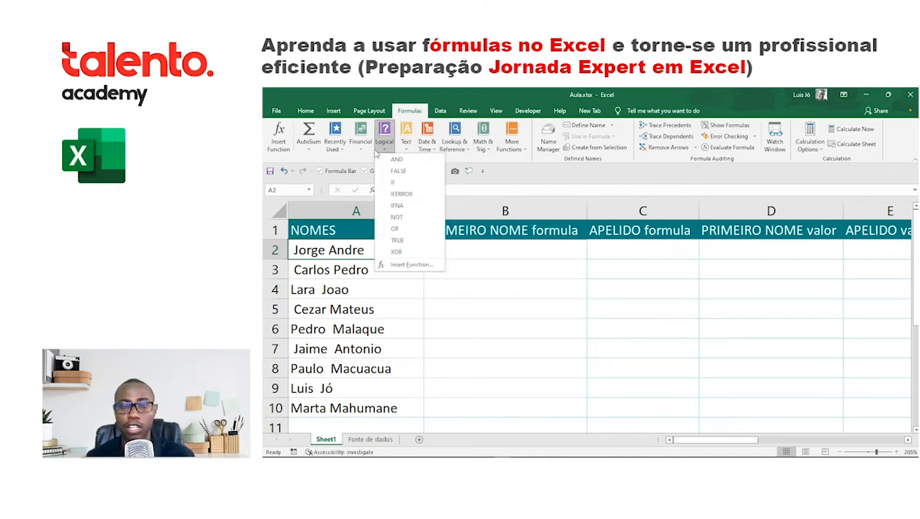
click(406, 150)
click(373, 237)
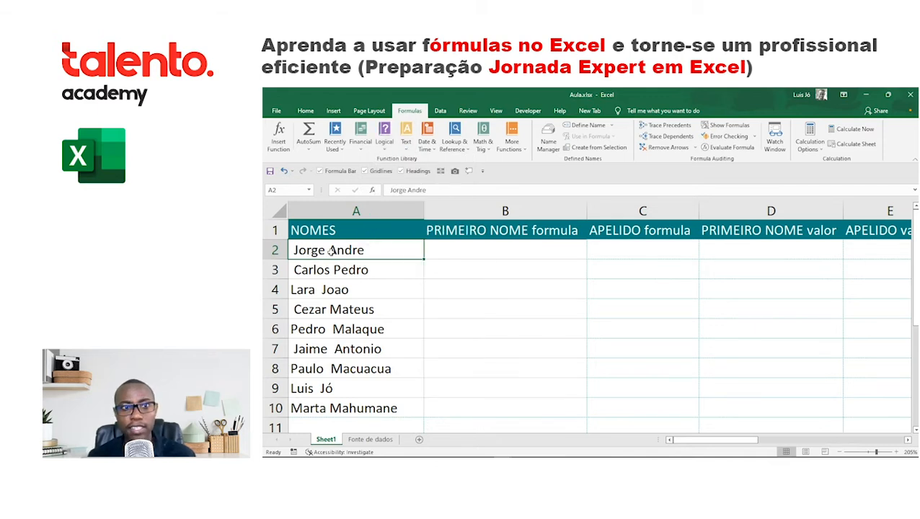
click(455, 259)
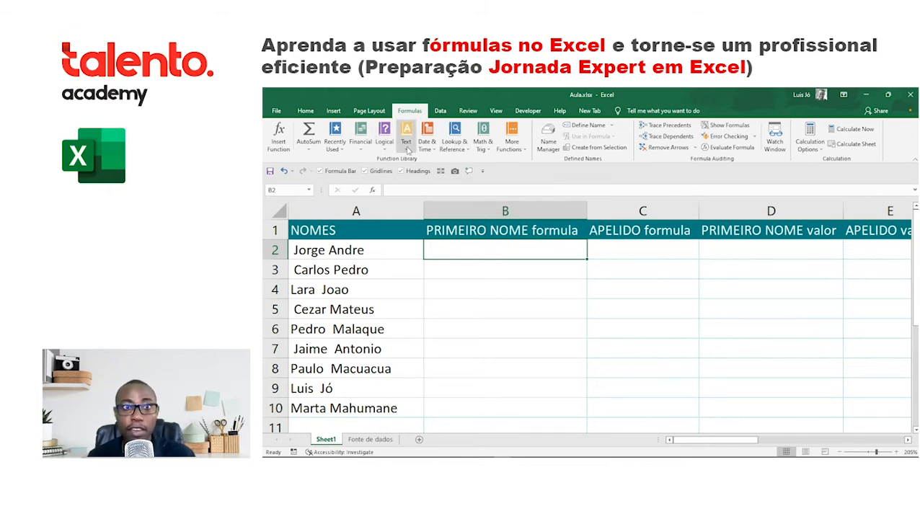
click(407, 141)
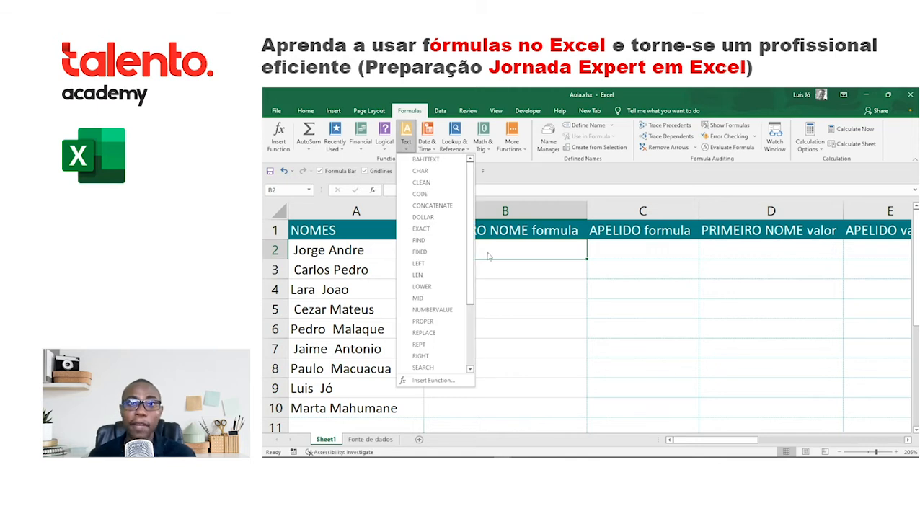
click(510, 247)
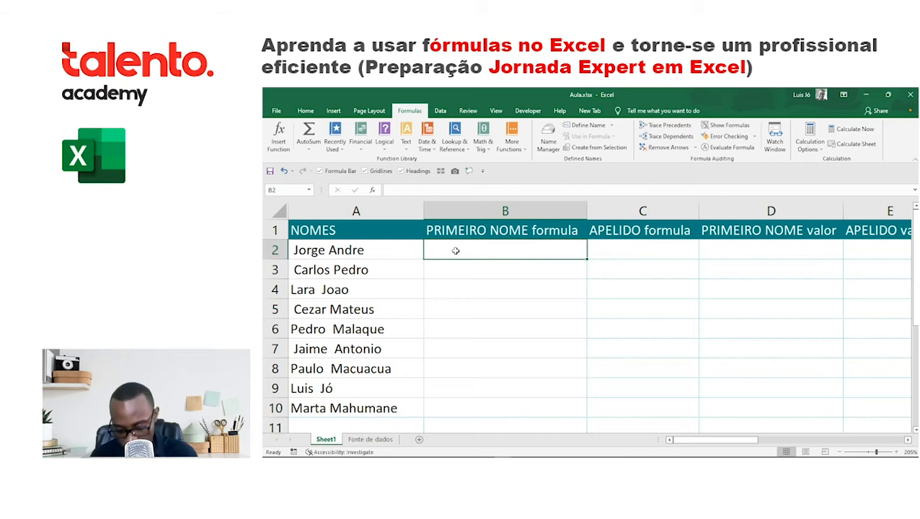
- Insert the TODAY function from the Date & Time category into cell B2
text(=)
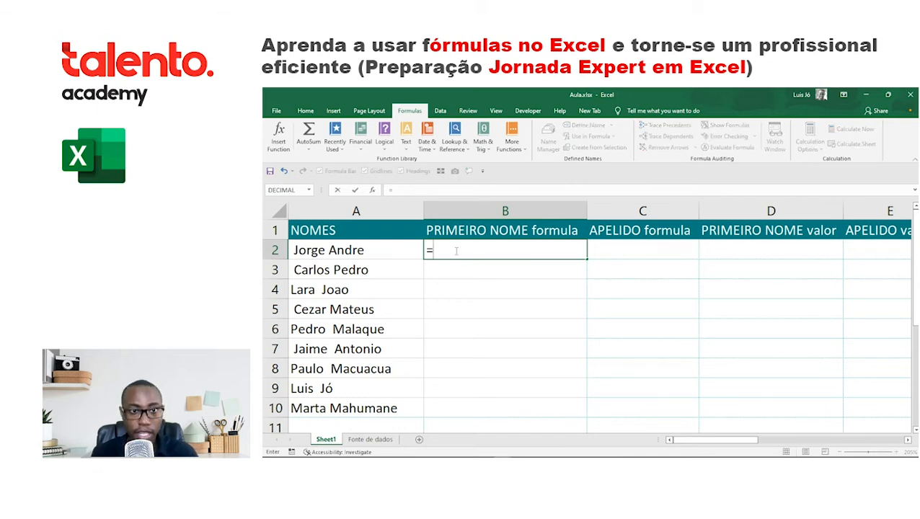
key(Escape)
click(428, 138)
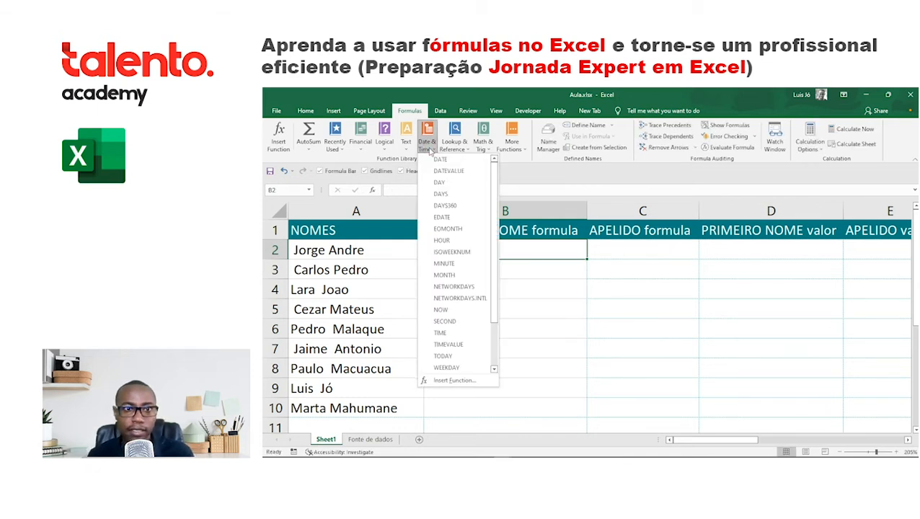
click(443, 356)
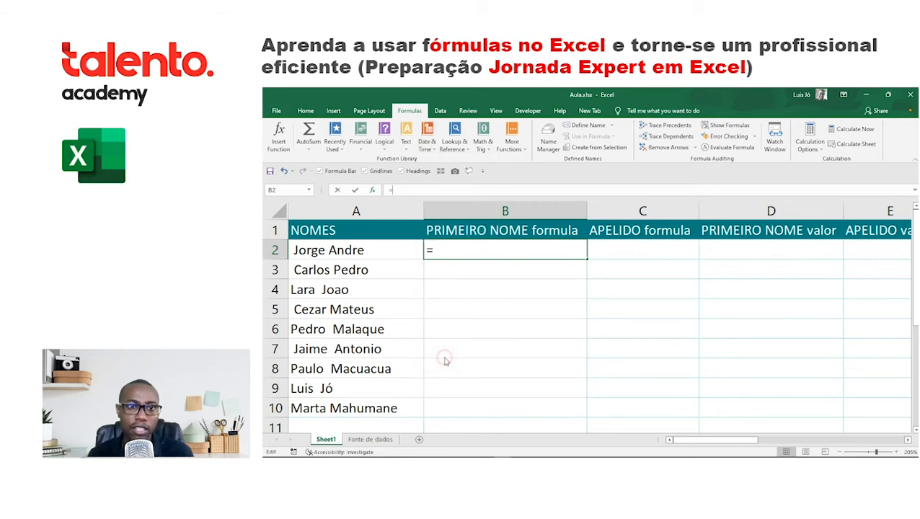
click(466, 276)
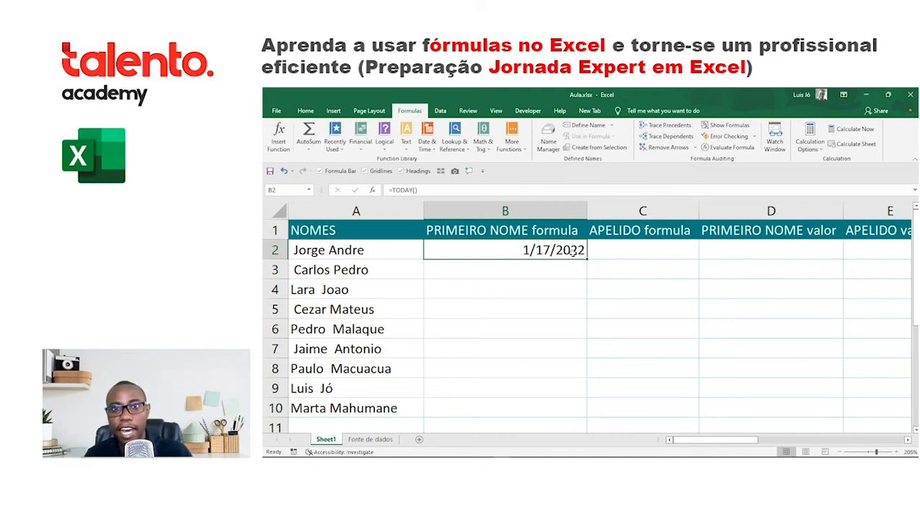
- Clear the TODAY formula from cell B2 under the PRIMEIRO NOME formula header
key(Delete)
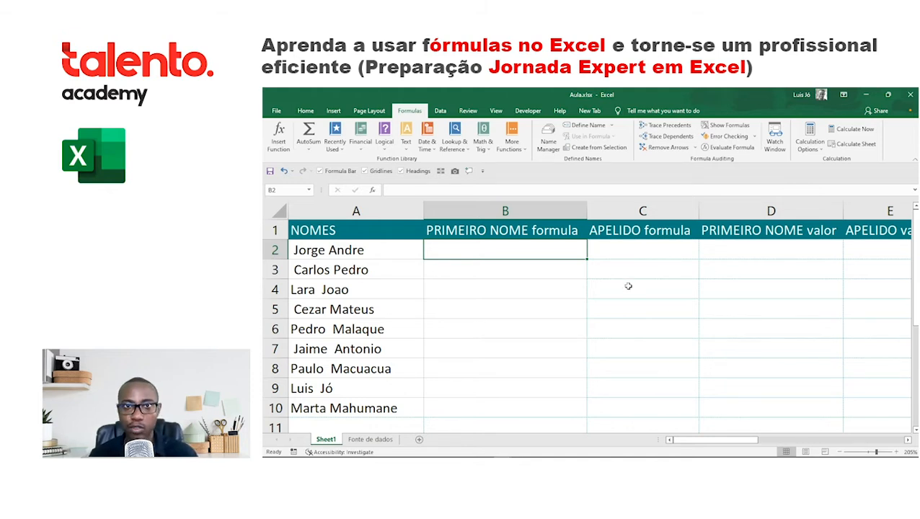
click(417, 235)
click(470, 232)
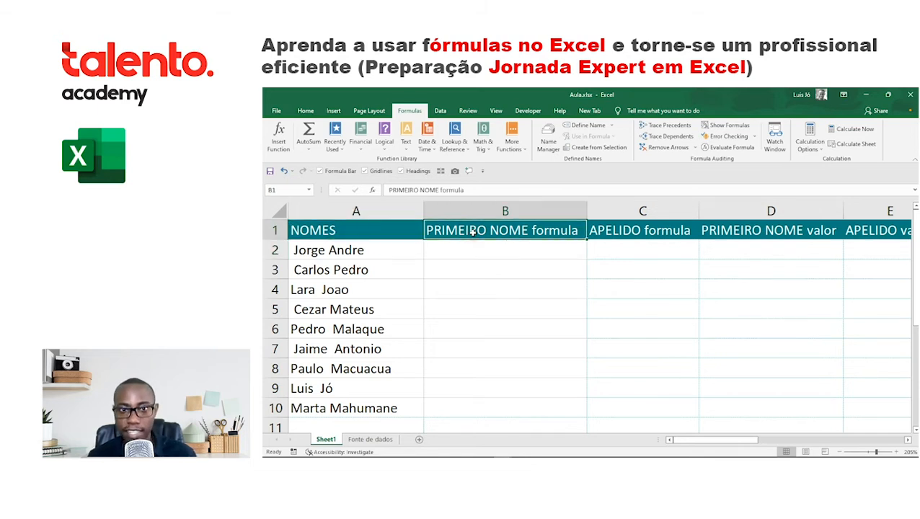
click(472, 250)
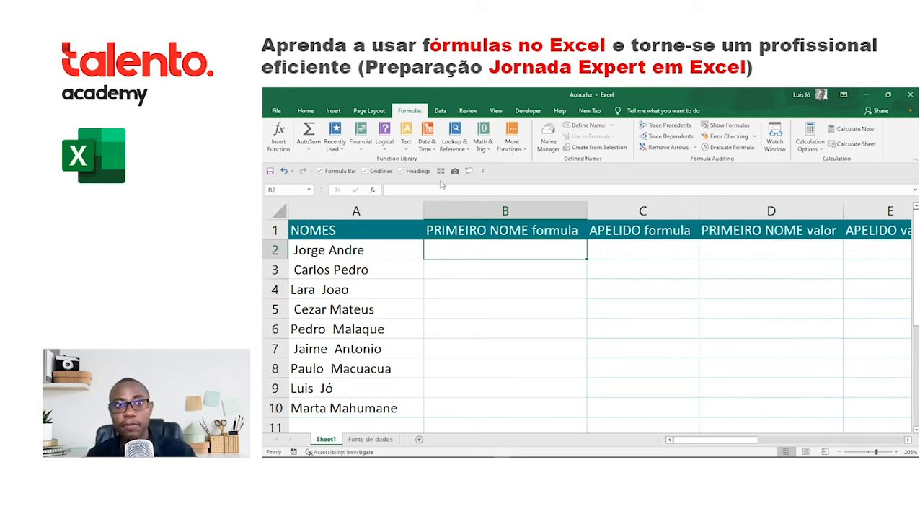
- Look through the Text and Date & Time function categories, reading the descriptions of LEN, MID, FIND and MONTH
click(407, 150)
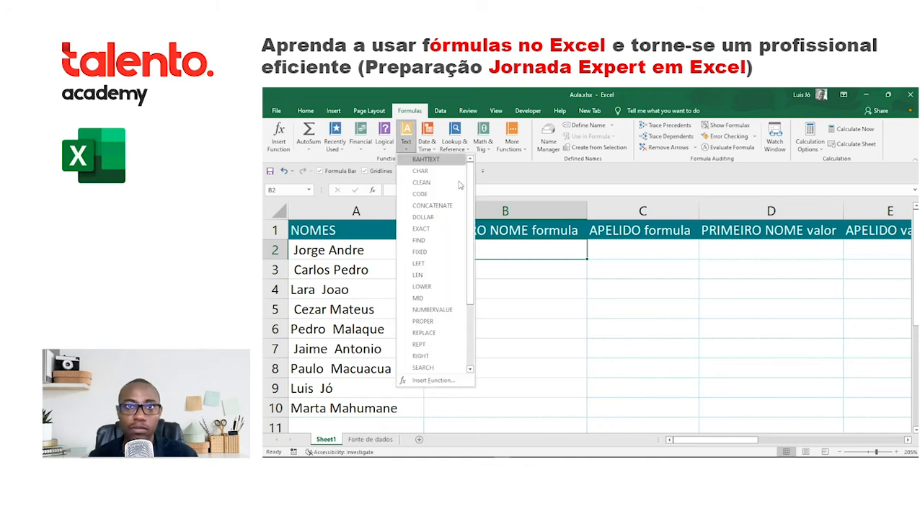
click(506, 266)
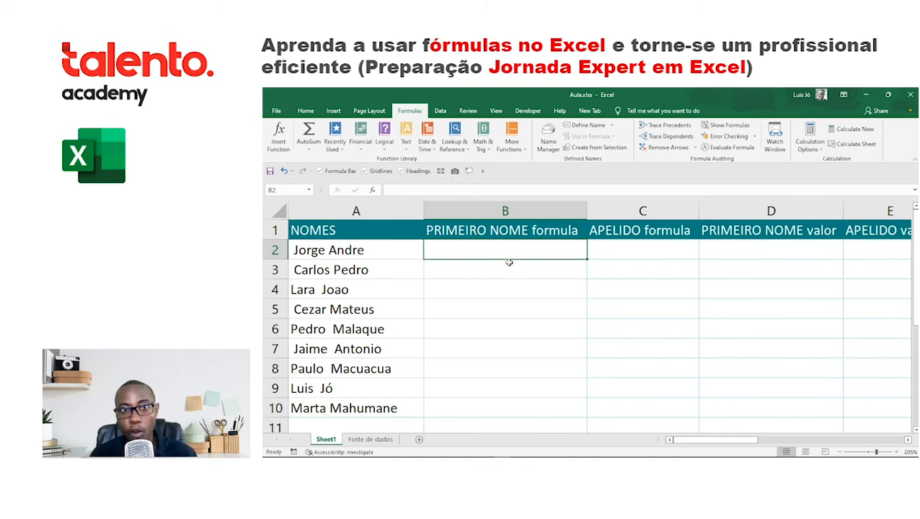
click(405, 150)
scroll(433, 252, down, 1)
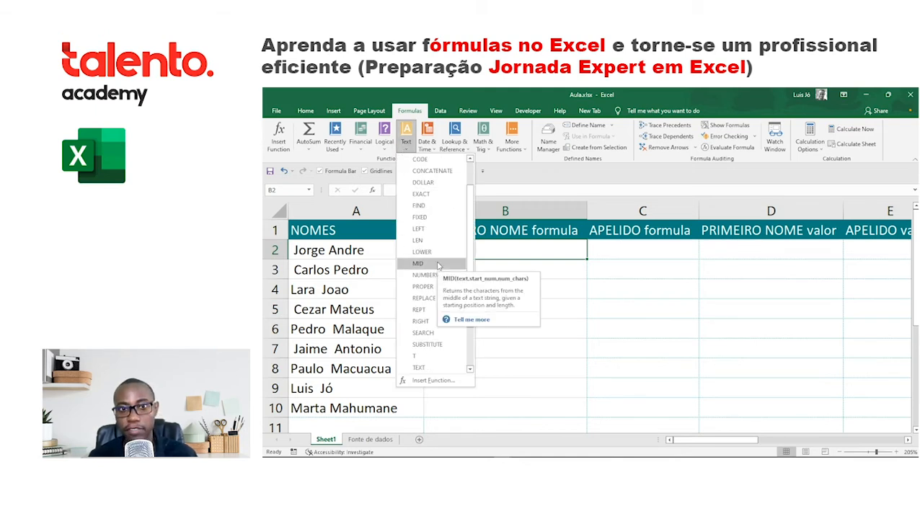
click(500, 251)
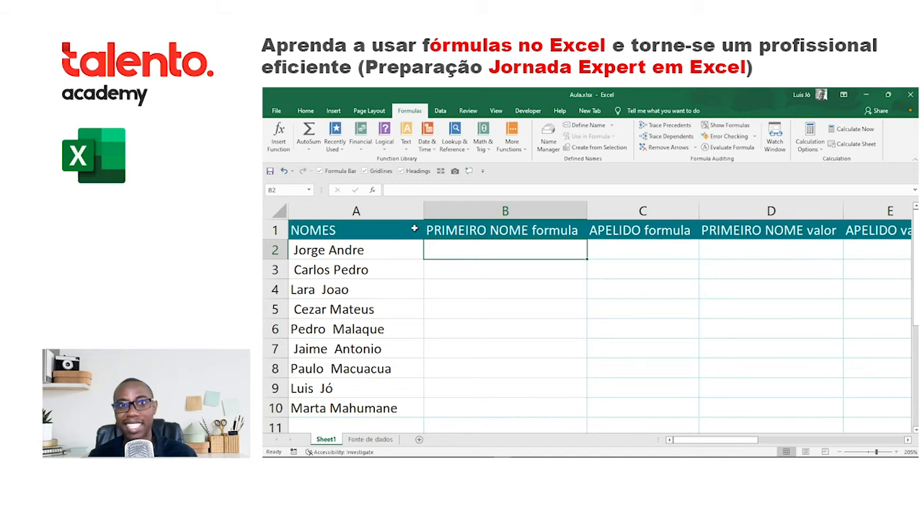
click(411, 146)
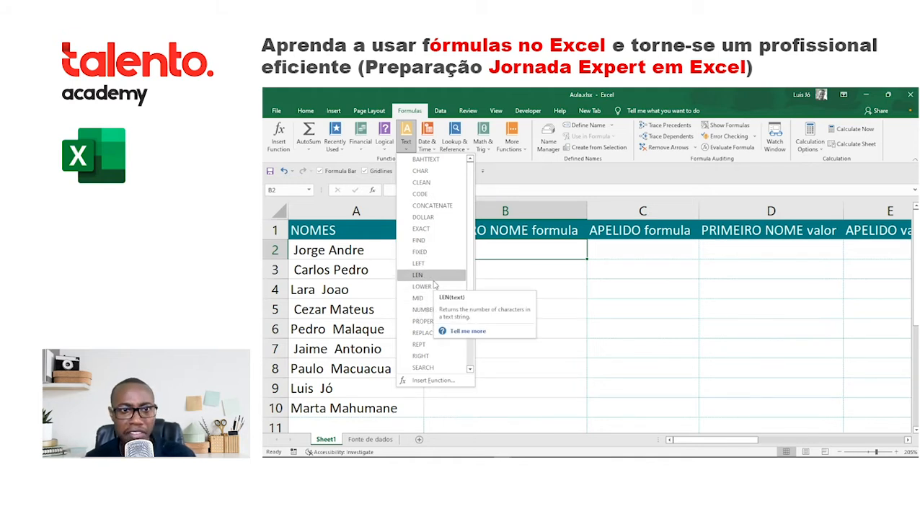
scroll(428, 264, down, 3)
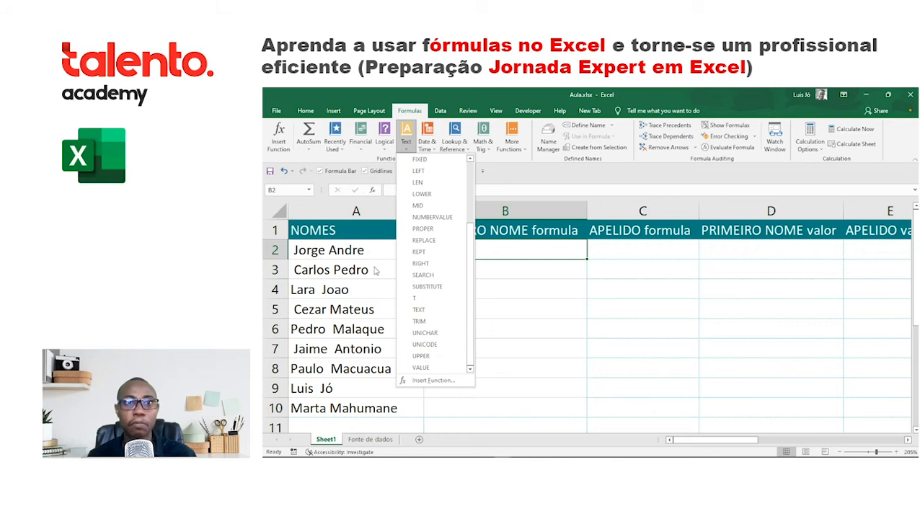
scroll(451, 273, up, 1)
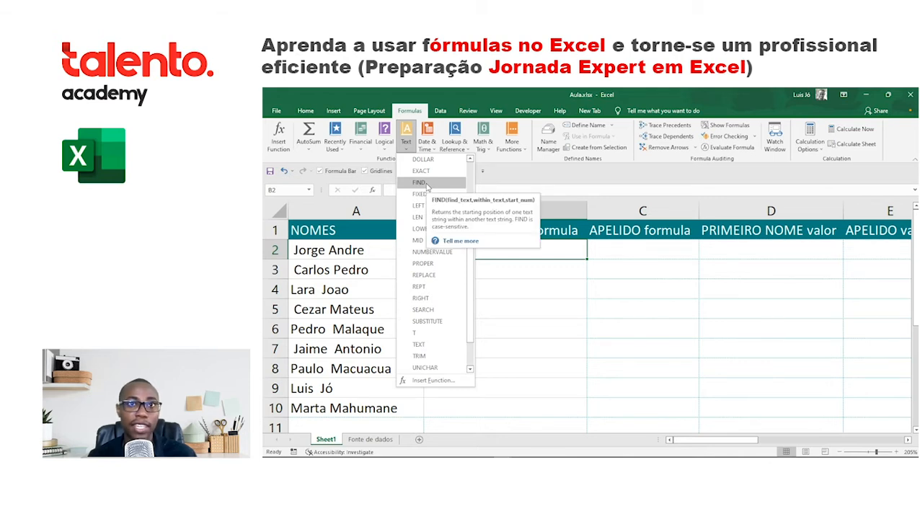
click(533, 281)
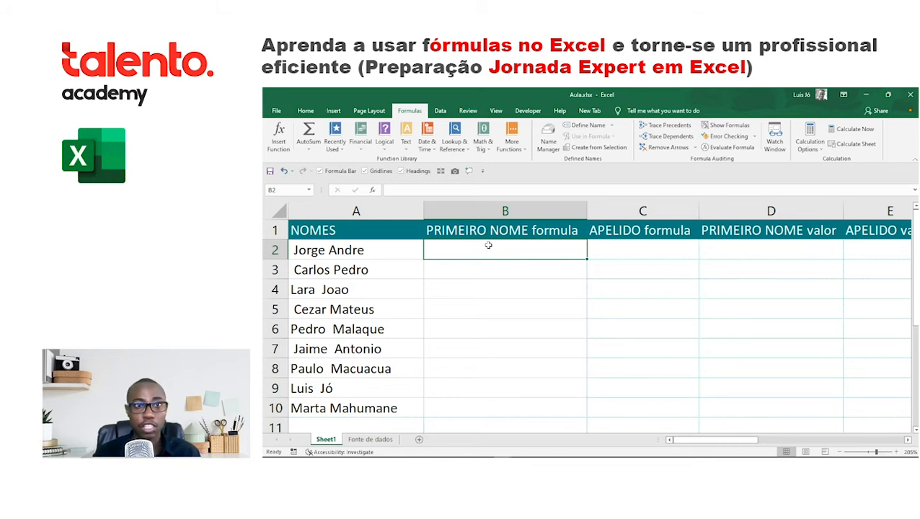
click(427, 141)
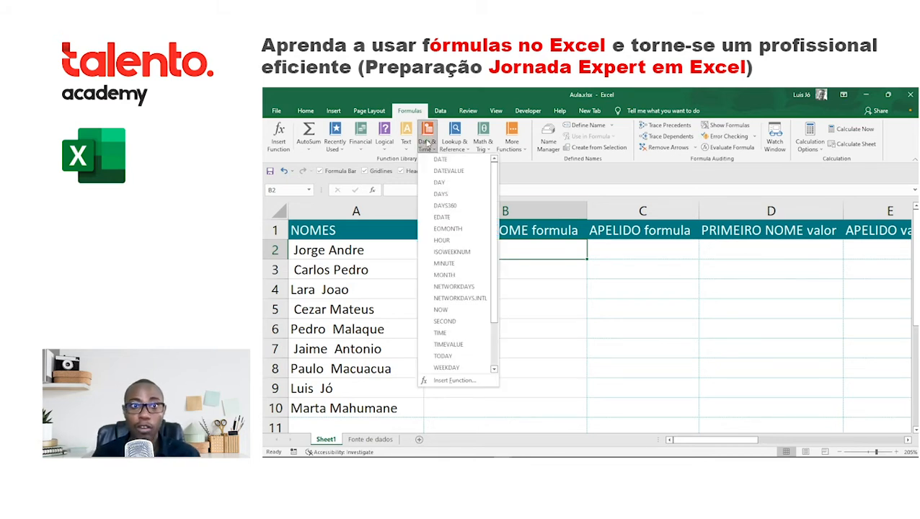
scroll(495, 180, down, 2)
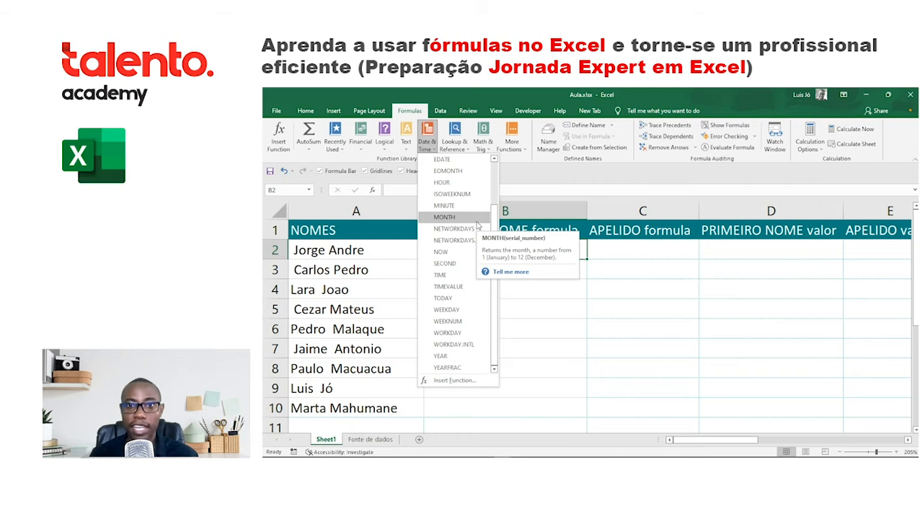
click(542, 346)
- Enter the formula =TODAY() directly in cell B2
text(=yo)
key(BackSpace)
key(BackSpace)
text(tod)
key(Tab)
key(Return)
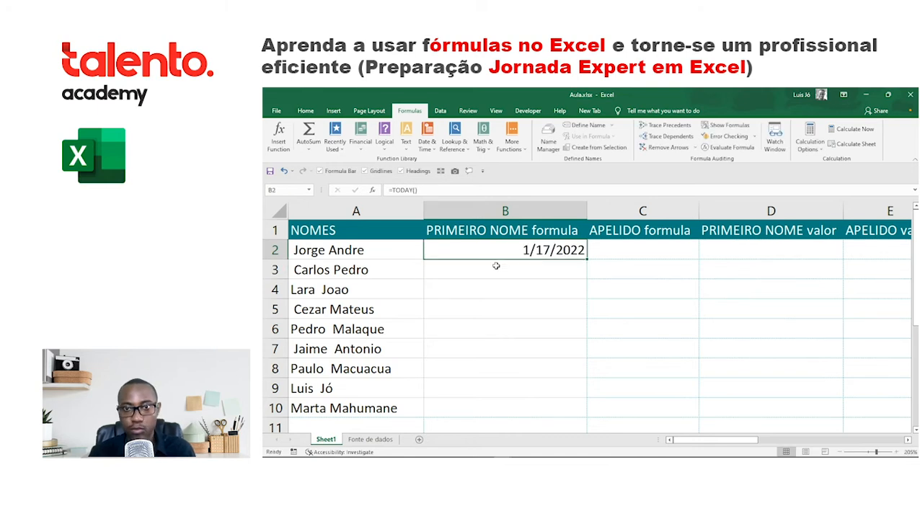
- Enter the formula =MONTH(B2) in cell C2 to extract the month from the date
key(Up)
key(Right)
text(=mo)
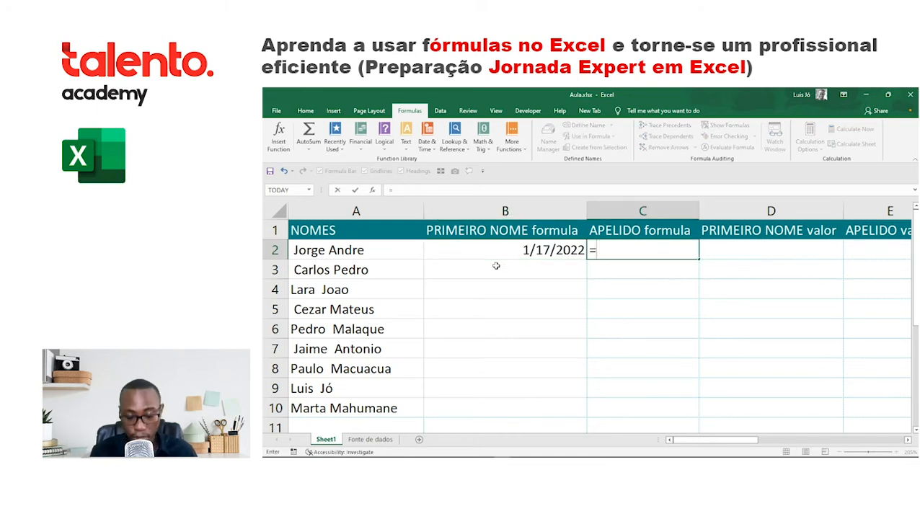
key(Down)
key(Down)
key(Down)
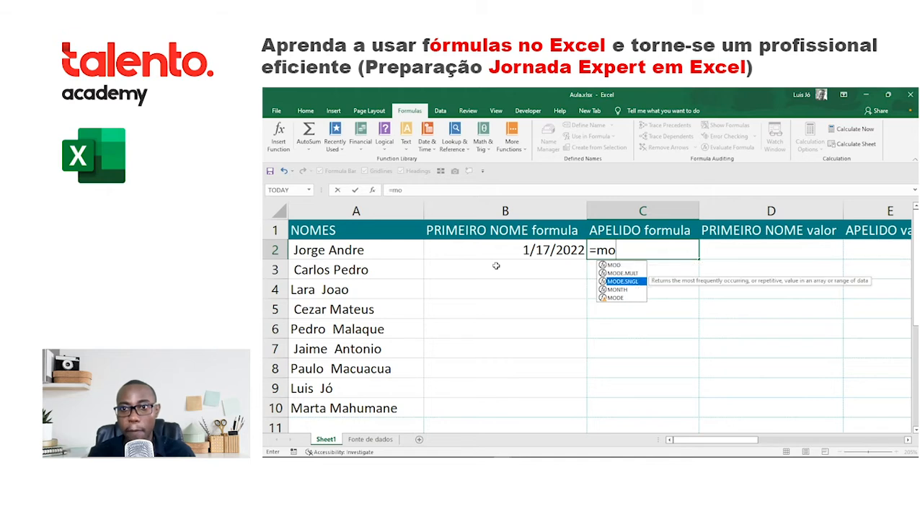
key(Tab)
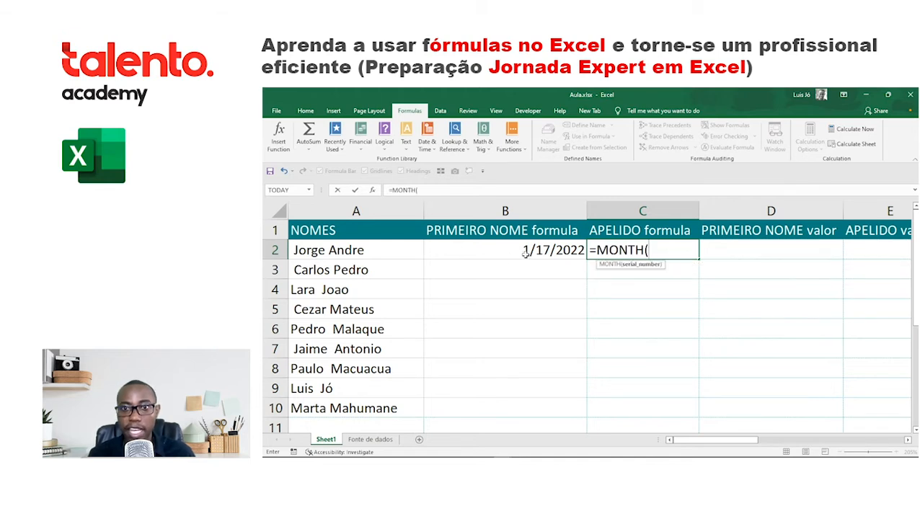
click(525, 252)
text())
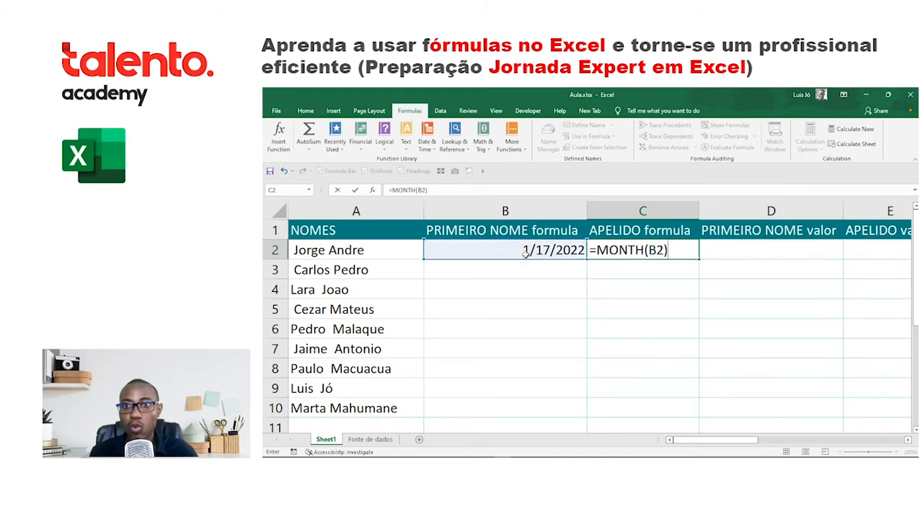
key(ctrl+Return)
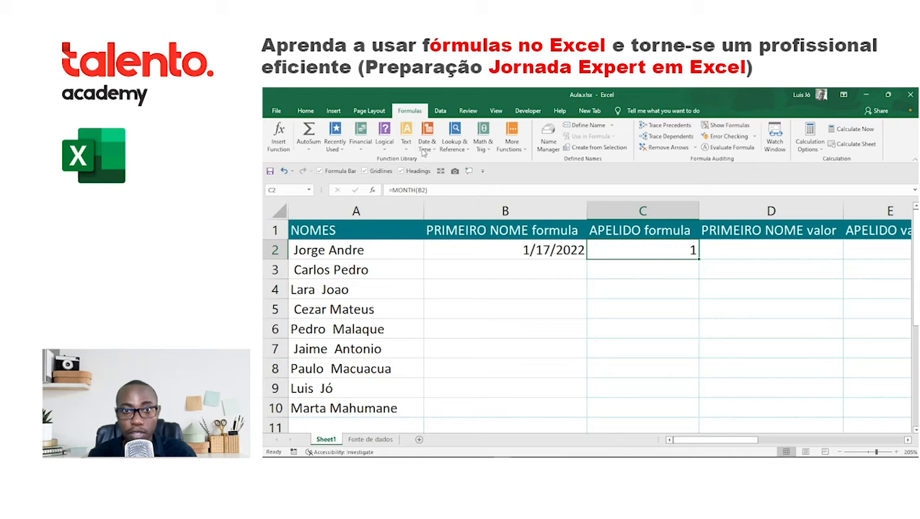
- Check the MONTH function's description in the Date & Time category and clear the test formulas from B2 and C2
click(426, 141)
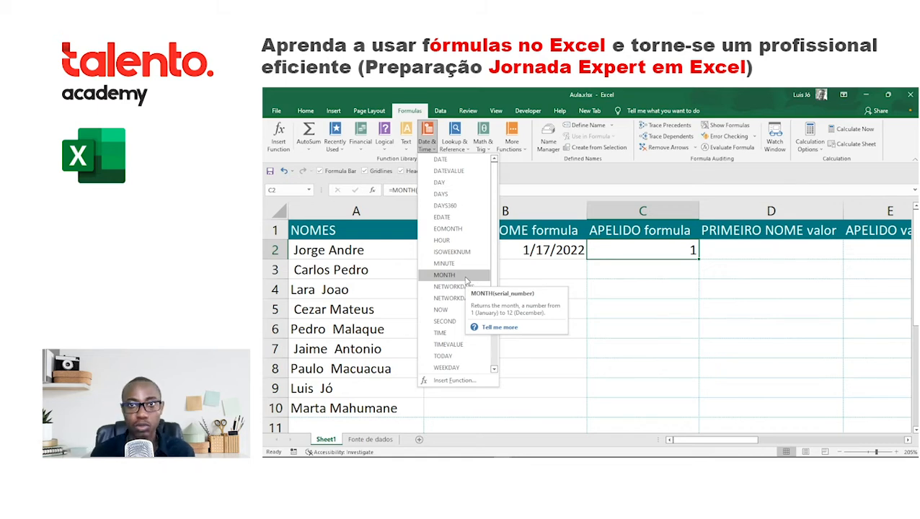
click(550, 276)
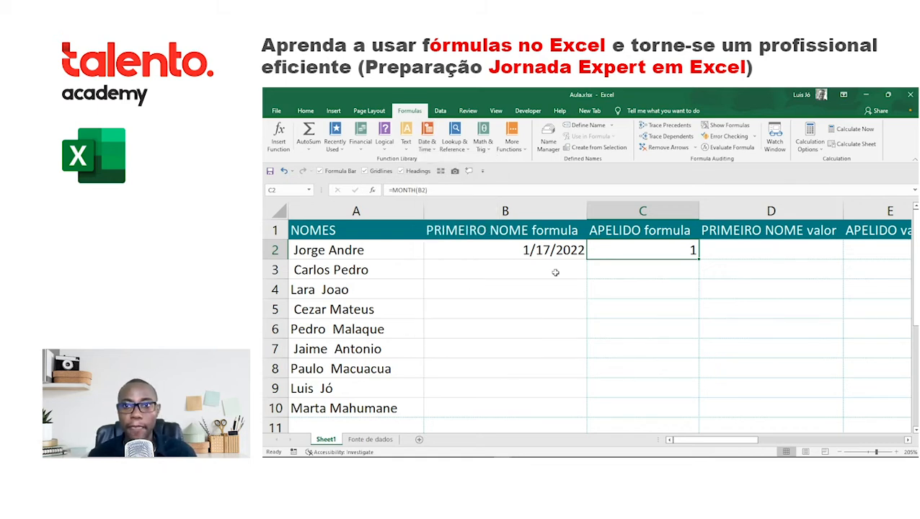
drag(618, 248, 536, 250)
key(Delete)
click(534, 251)
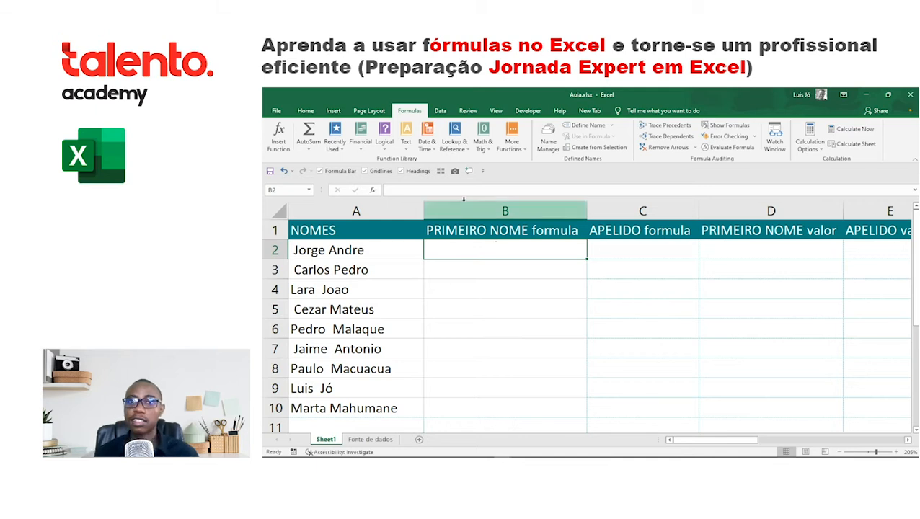
- Compare the names in column A with the PRIMEIRO NOME formula column and review the Text functions
click(895, 451)
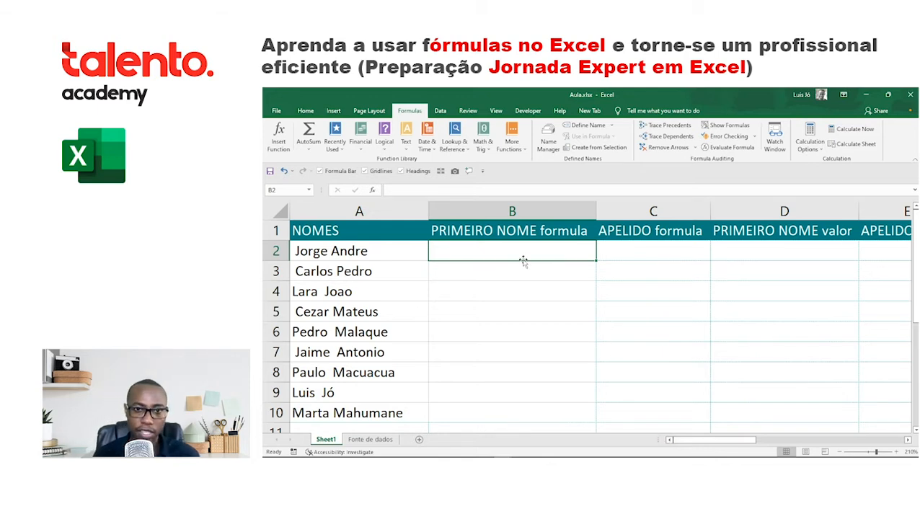
click(467, 232)
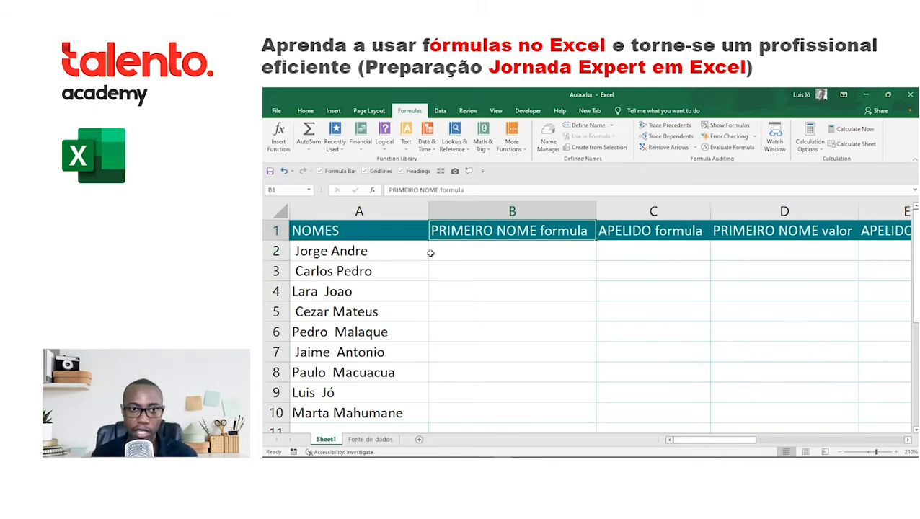
drag(344, 252, 346, 372)
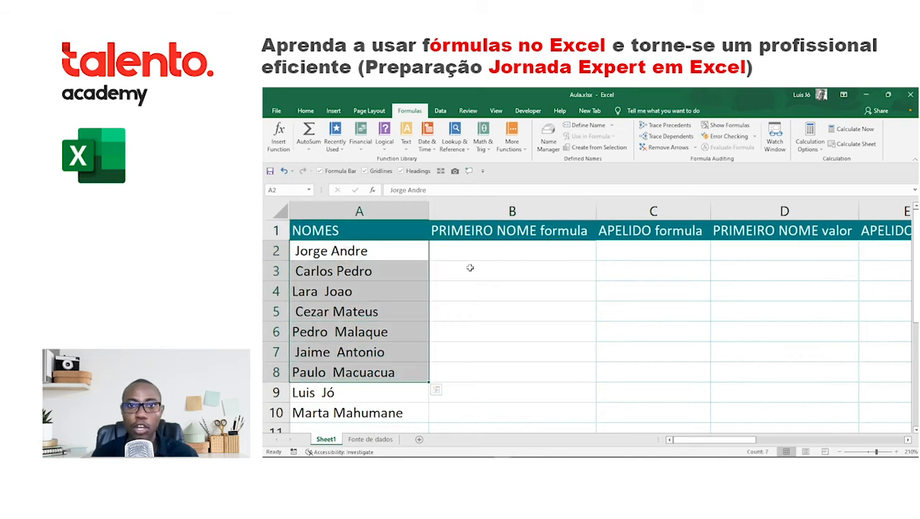
click(473, 257)
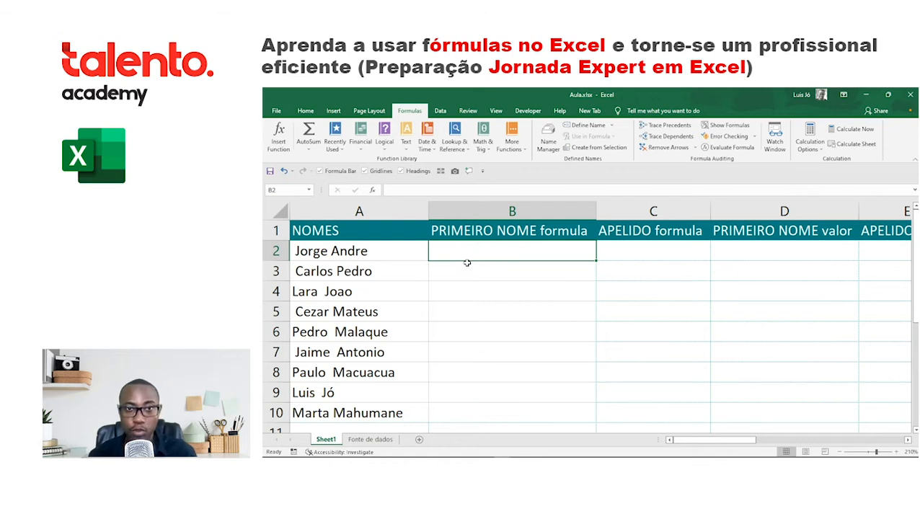
click(407, 135)
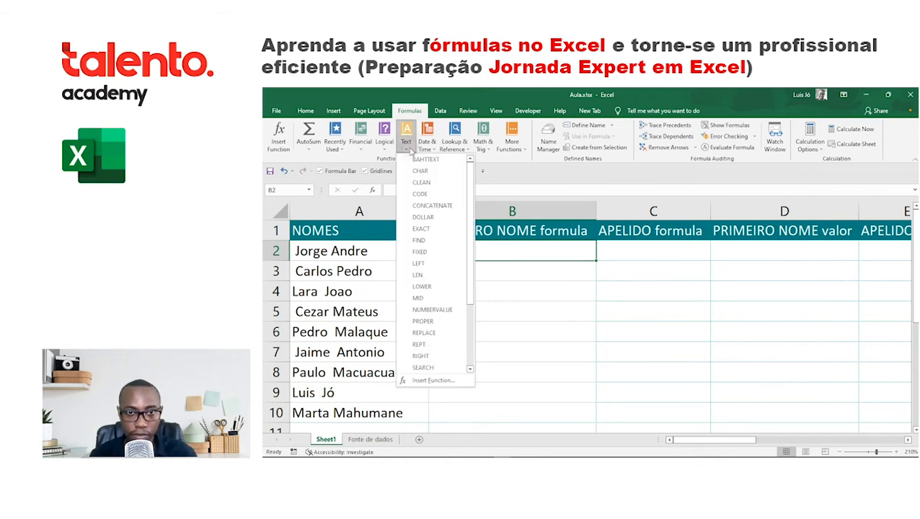
click(533, 263)
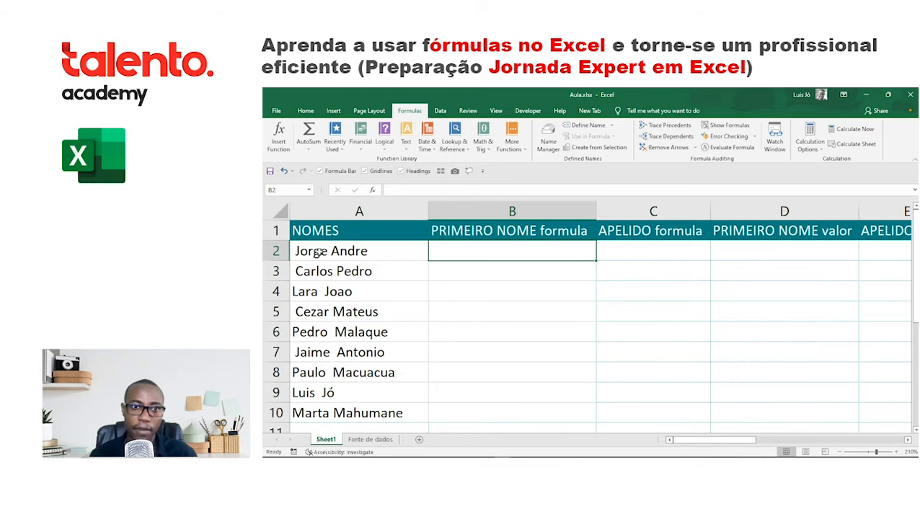
text(=lef)
key(Tab)
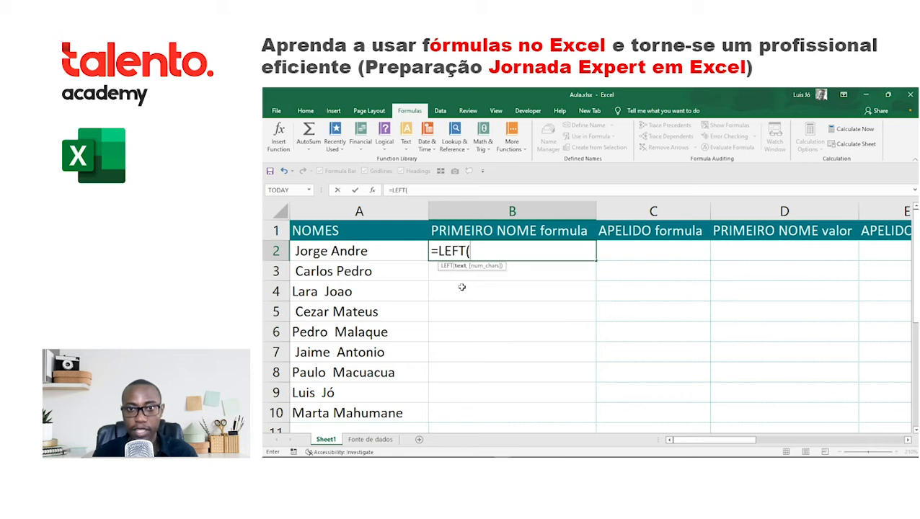
key(BackSpace)
key(Escape)
- Enter the formula =LEFT(A2,5) in cell B2 to extract the leading characters of the name in A2
text(=le)
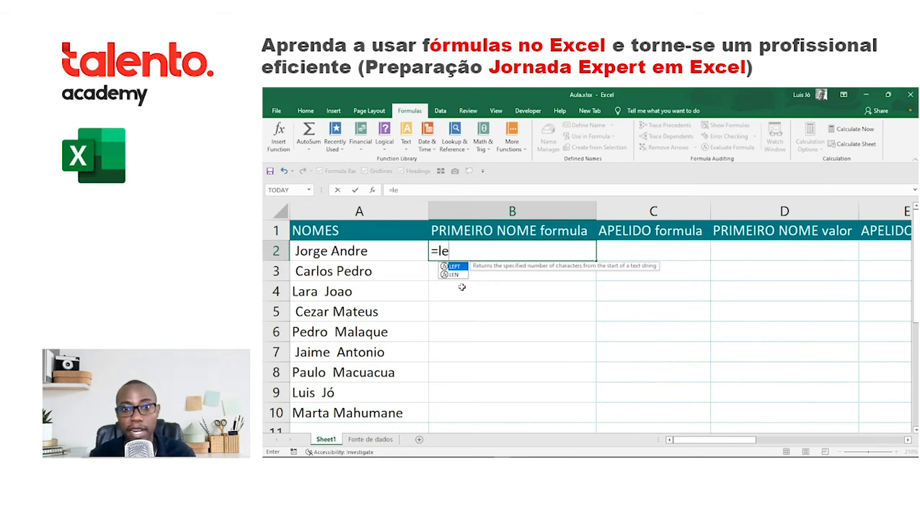
double_click(454, 266)
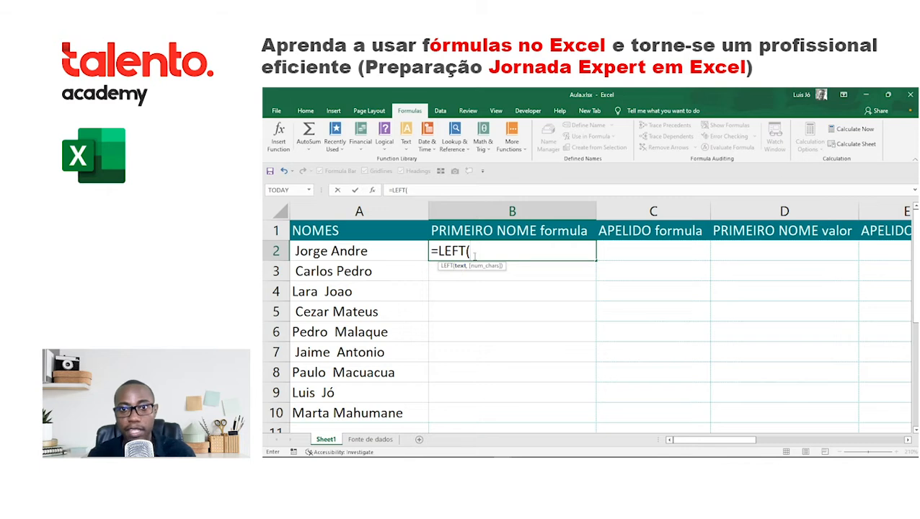
click(429, 191)
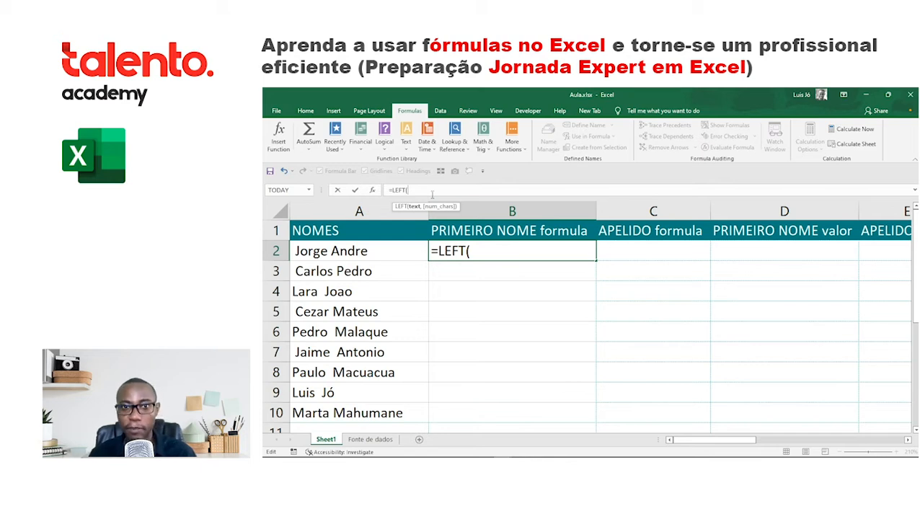
click(482, 251)
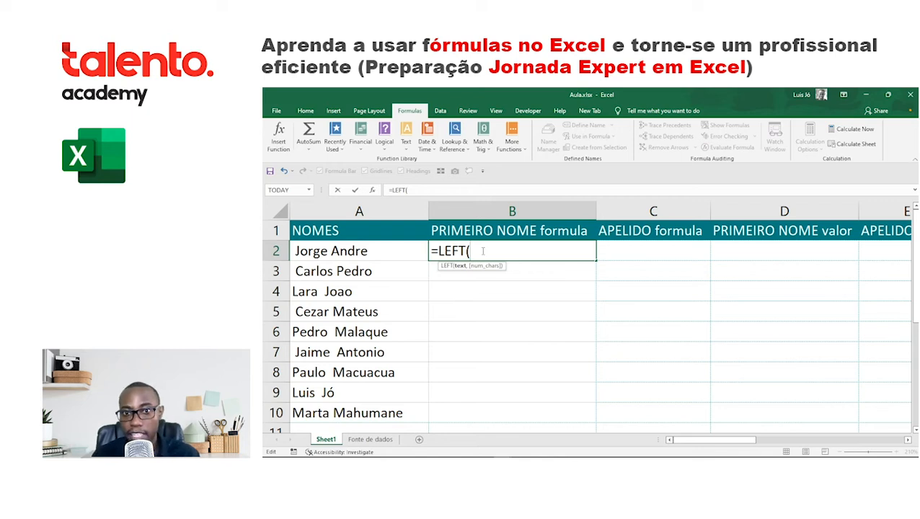
drag(438, 252, 464, 251)
click(448, 251)
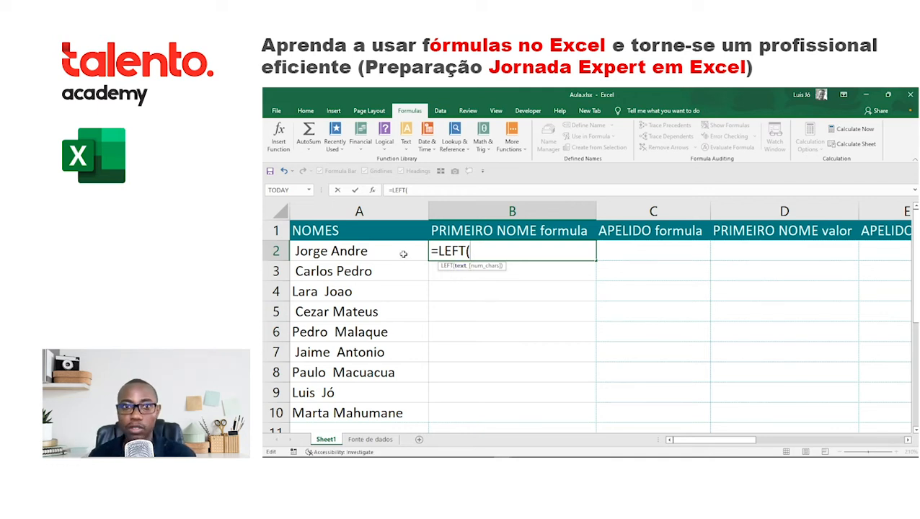
click(370, 252)
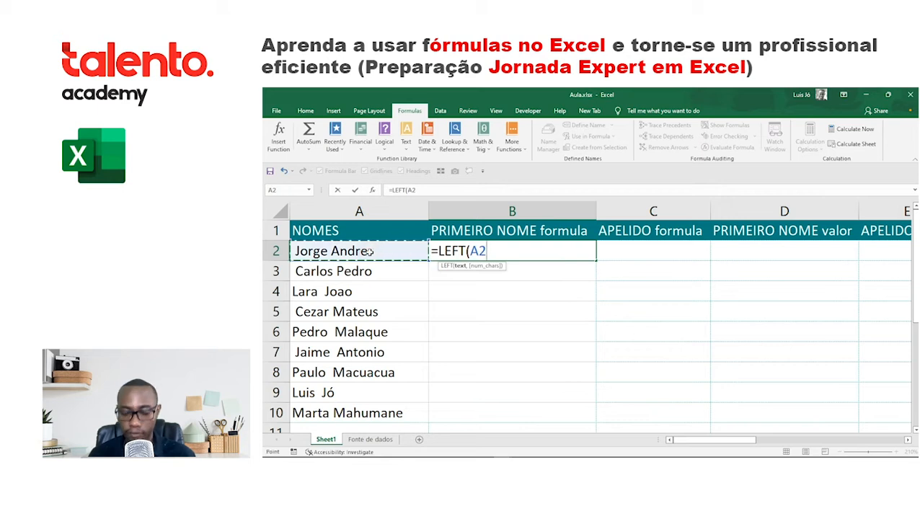
text(,)
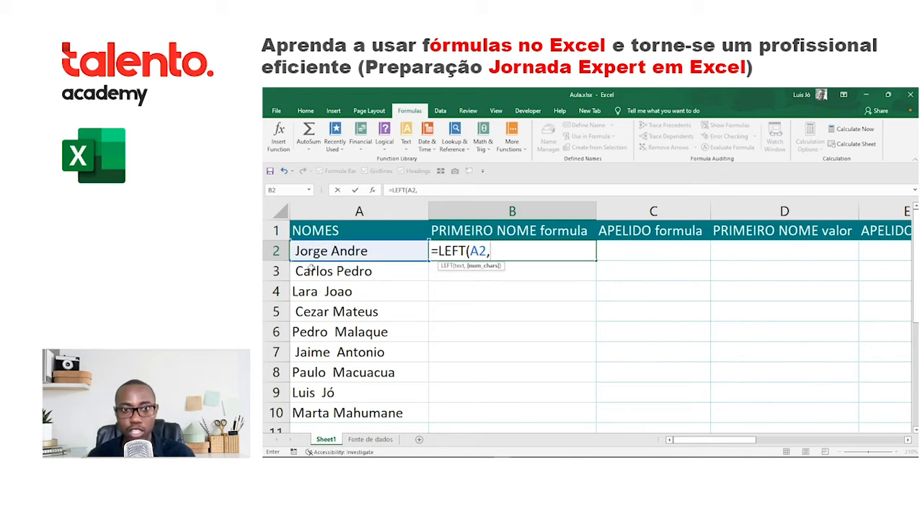
text(5)
key(Return)
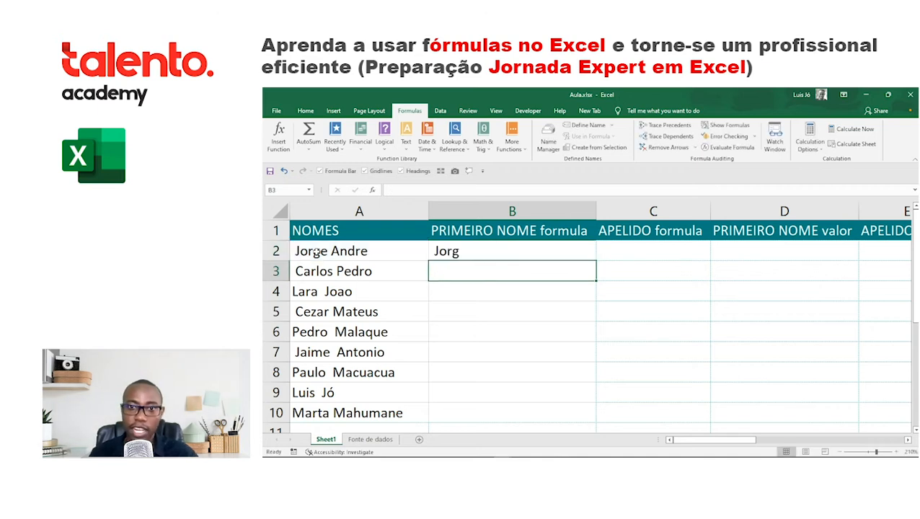
- Set the number of characters in B2's LEFT formula to 6
click(449, 253)
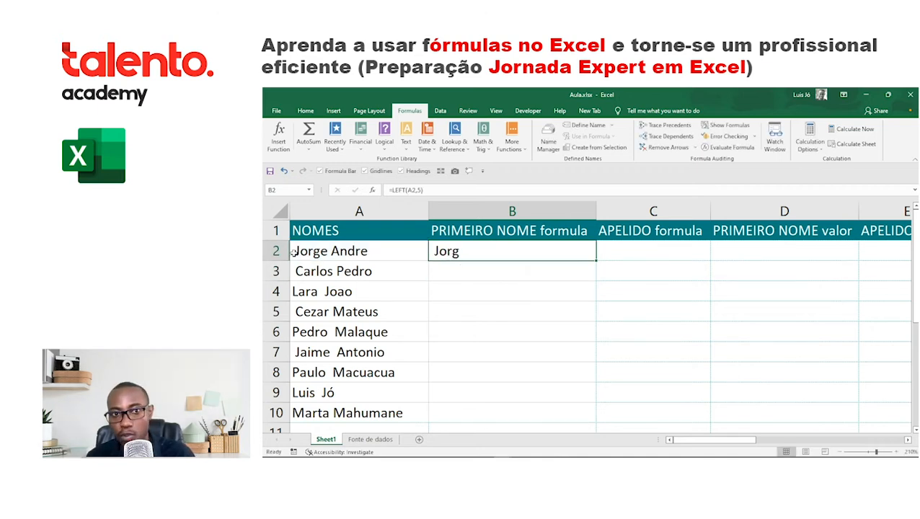
click(421, 191)
key(BackSpace)
text(6)
key(Return)
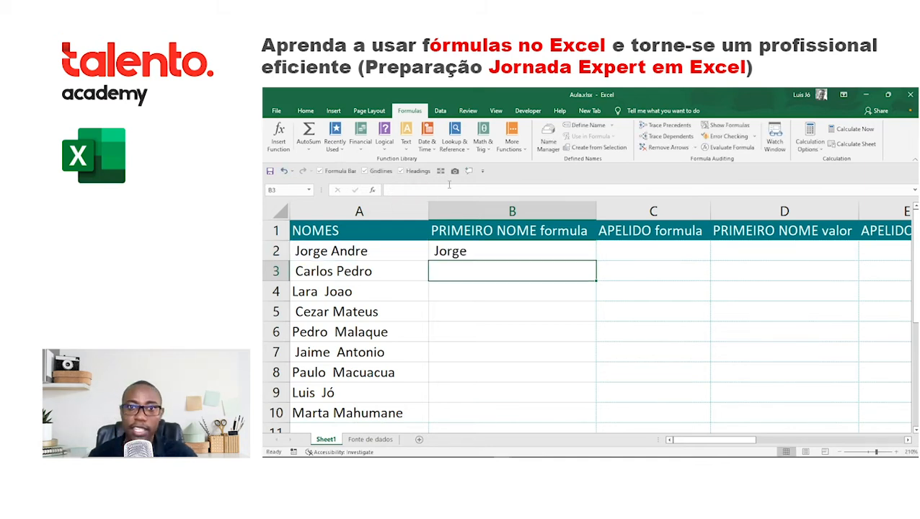
- Fill the LEFT formula from B2 down through B10
click(487, 246)
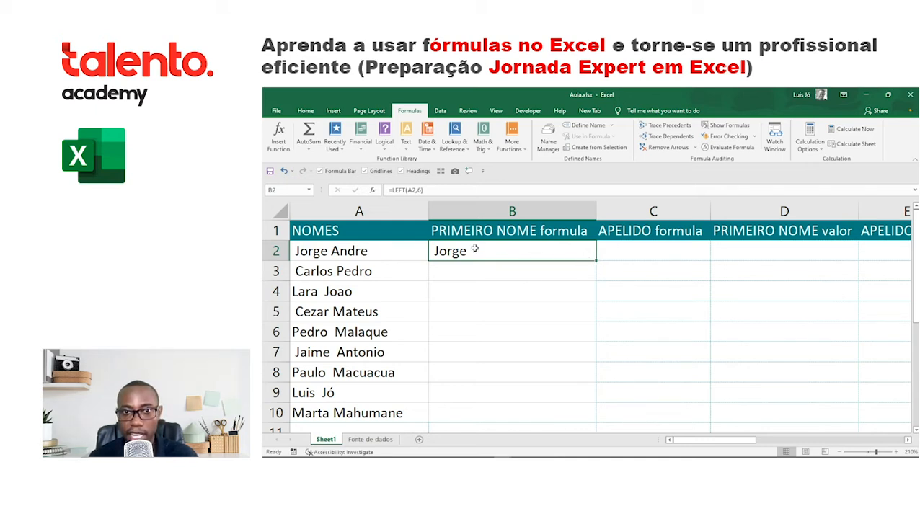
drag(596, 263, 585, 417)
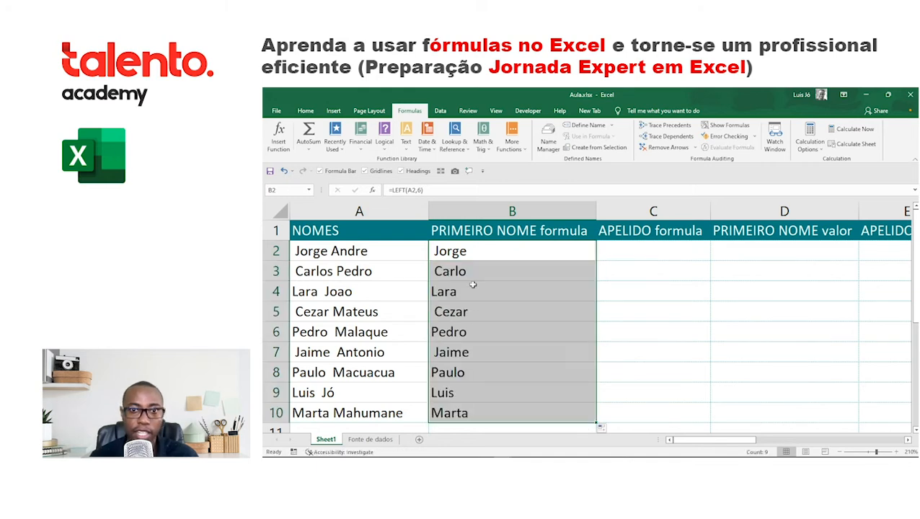
click(468, 254)
- Set the number of characters in B3's LEFT formula to 7
click(457, 271)
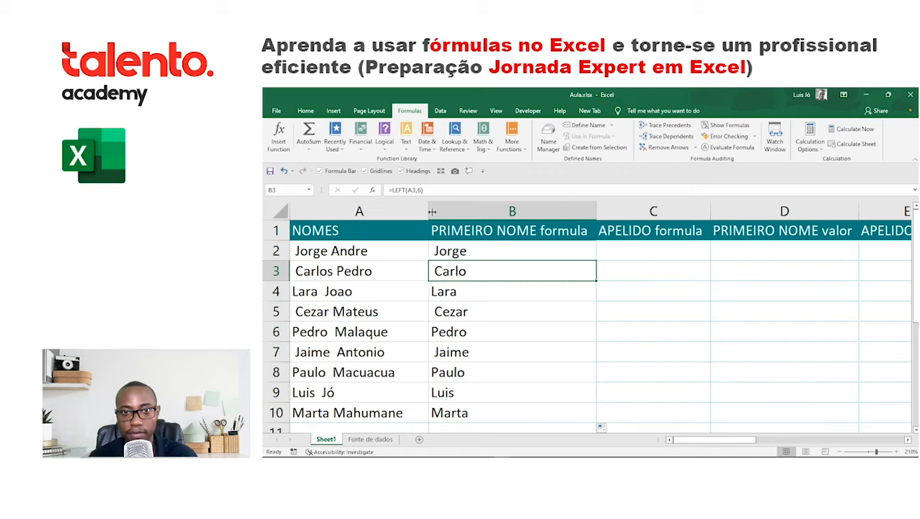
click(421, 190)
key(BackSpace)
text(7)
key(Return)
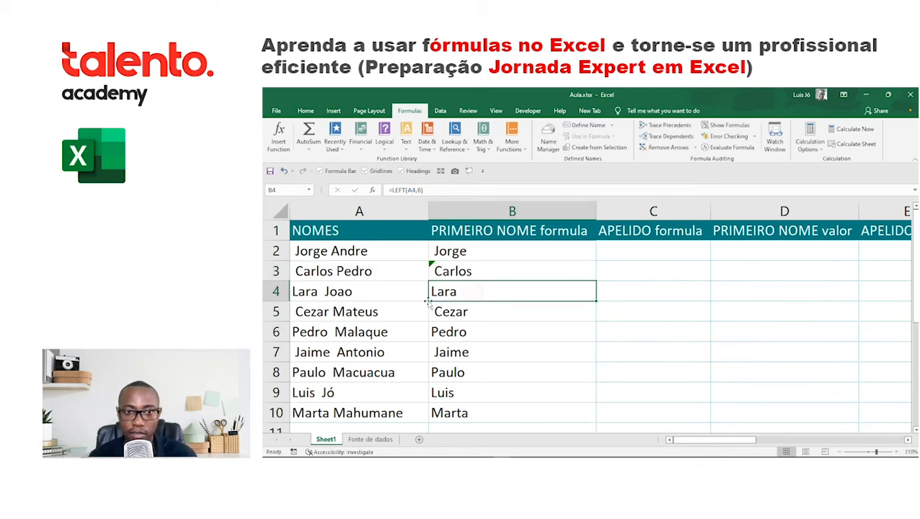
- Examine the LEFT formulas down the PRIMEIRO NOME formula column and compare their results with the names in column A
click(470, 313)
click(466, 330)
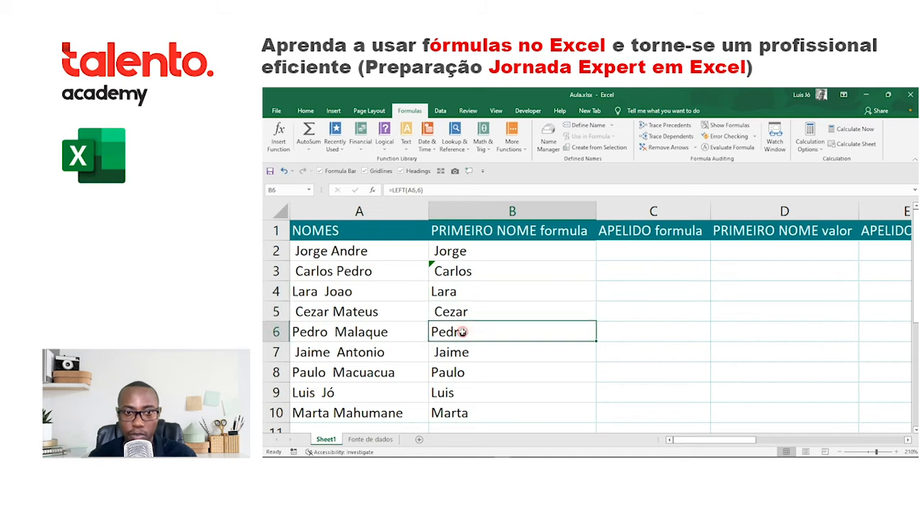
click(473, 350)
click(472, 370)
scroll(470, 361, down, 2)
scroll(470, 352, up, 1)
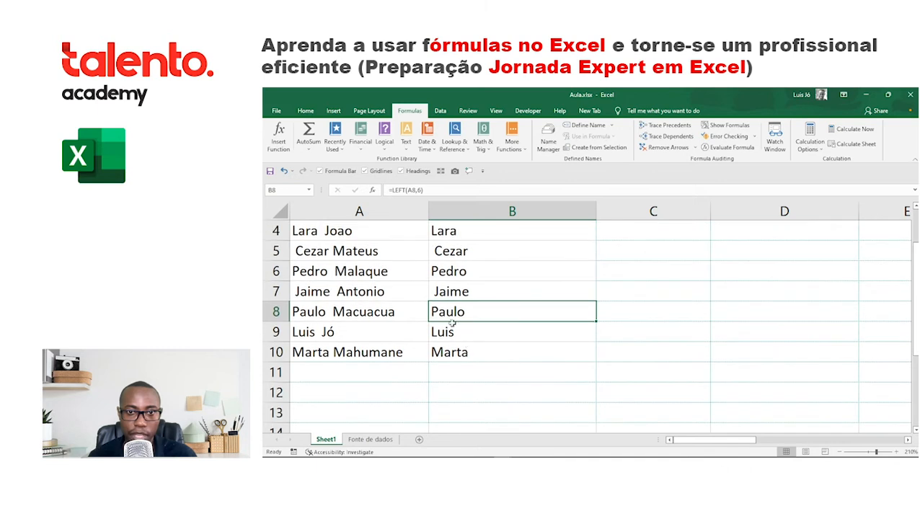
click(431, 288)
click(438, 254)
scroll(448, 277, up, 1)
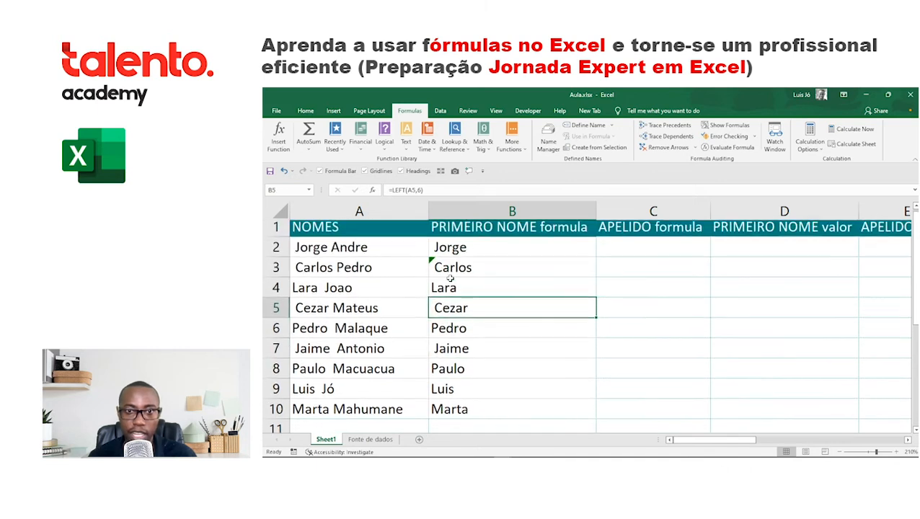
click(483, 267)
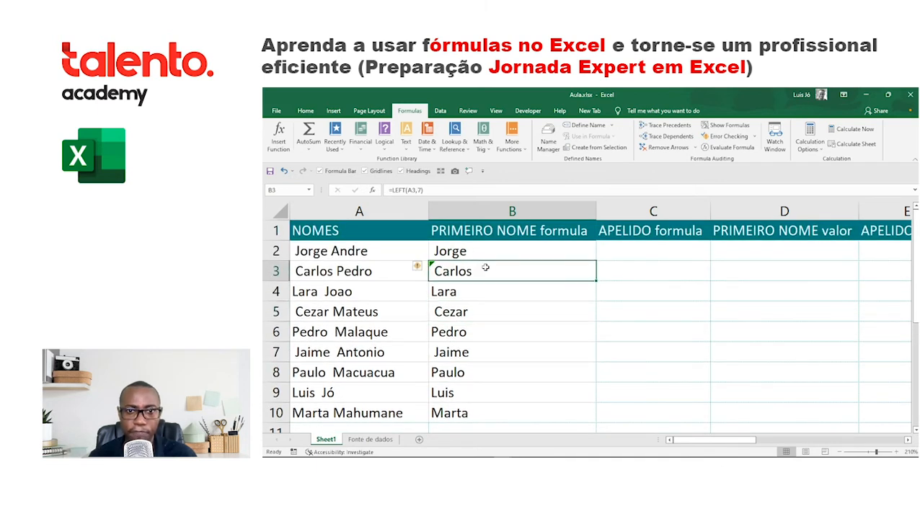
drag(485, 267, 489, 408)
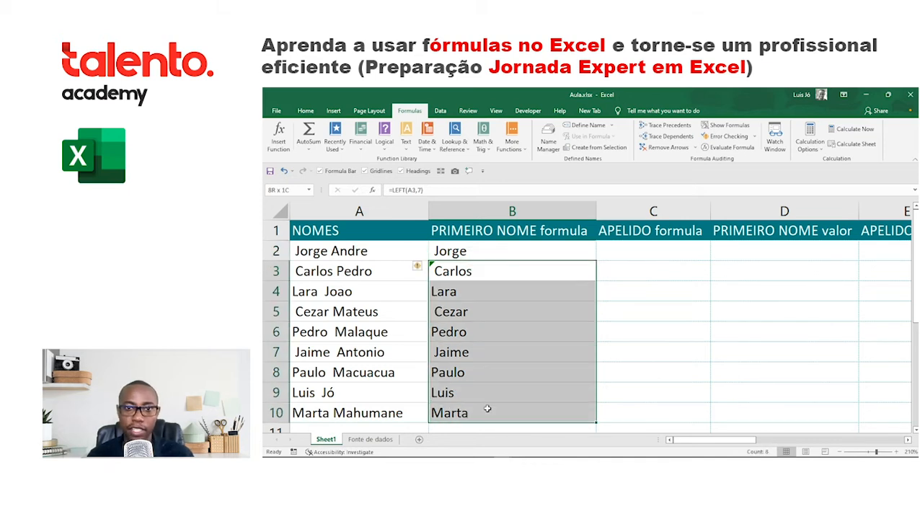
click(473, 274)
click(467, 251)
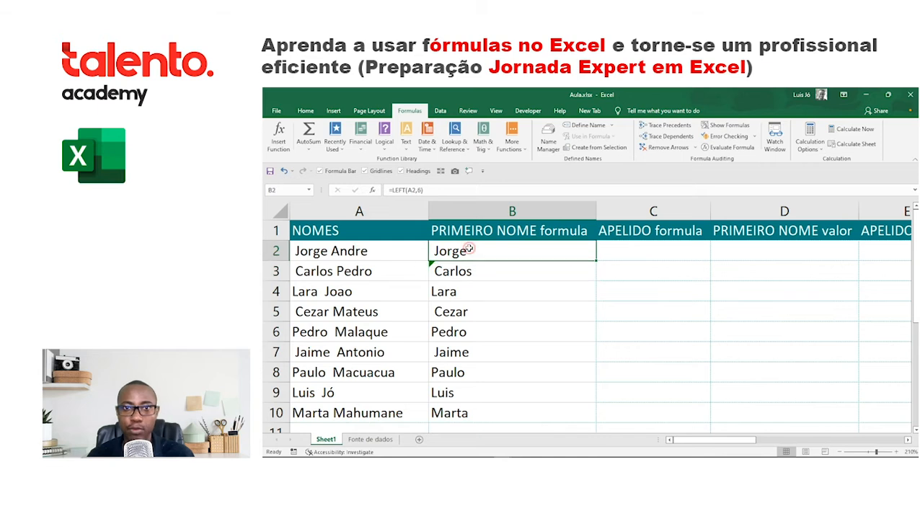
- Clear B3:B10 and fill the LEFT formula from B2 down to B3 only
drag(466, 270, 465, 410)
key(Delete)
click(467, 257)
drag(597, 260, 597, 279)
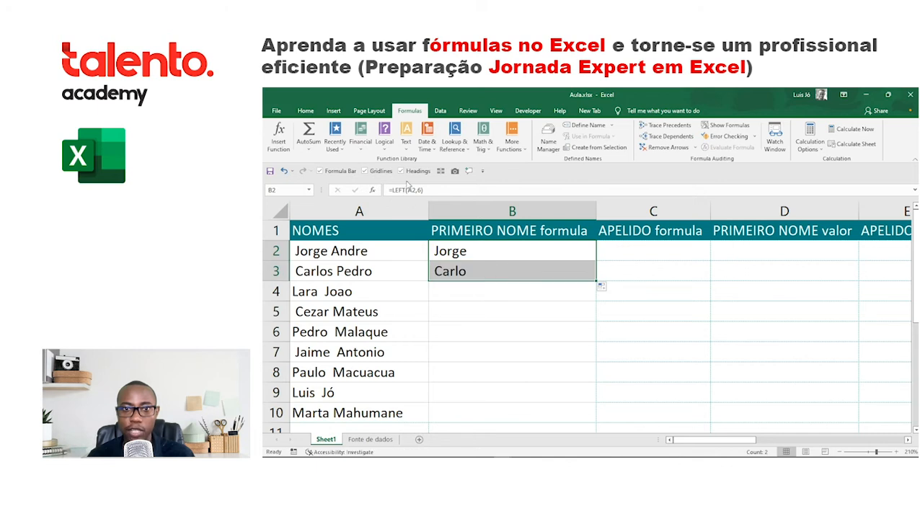
- Set the number of characters in B2's LEFT formula to 7 and clear cell B3
click(442, 190)
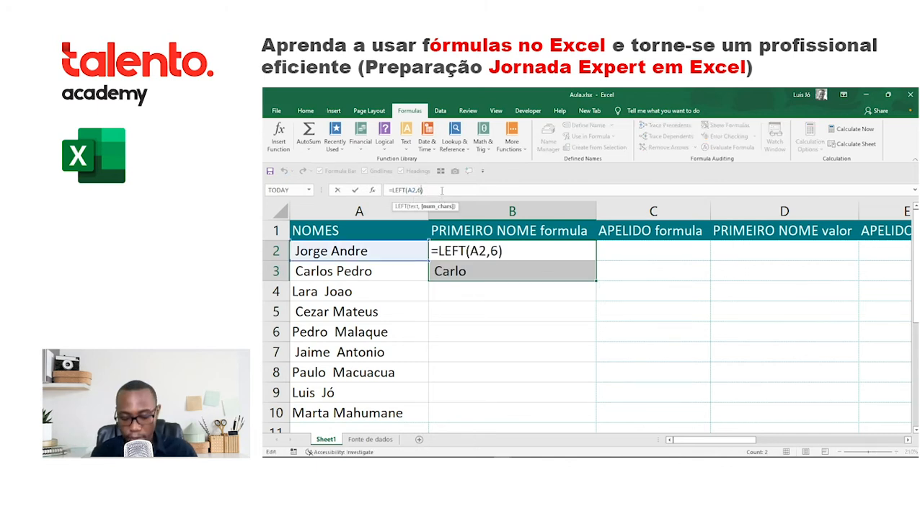
key(Return)
click(469, 272)
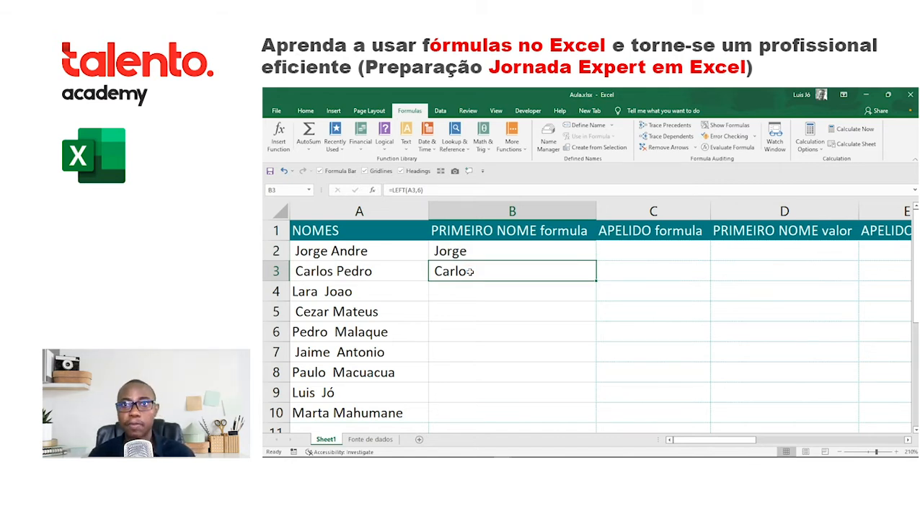
click(516, 250)
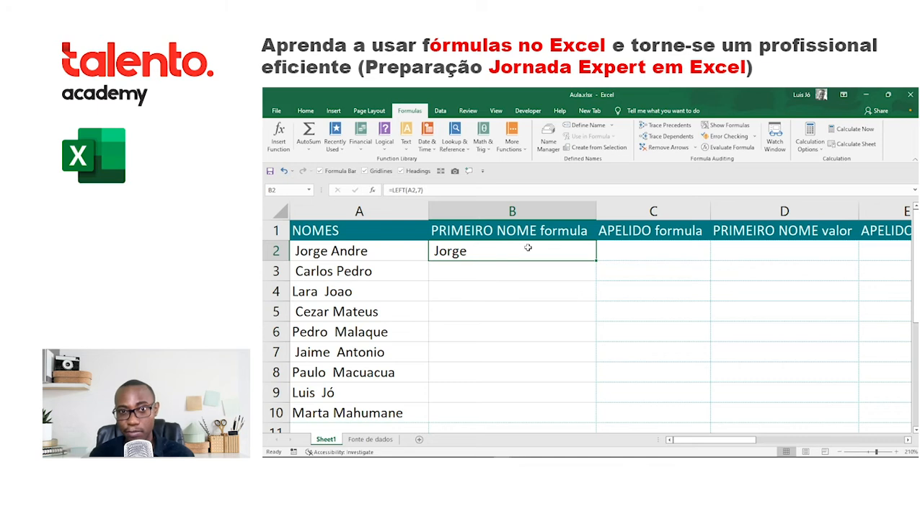
- Examine the text and num_chars arguments of the LEFT formula in B2
click(398, 189)
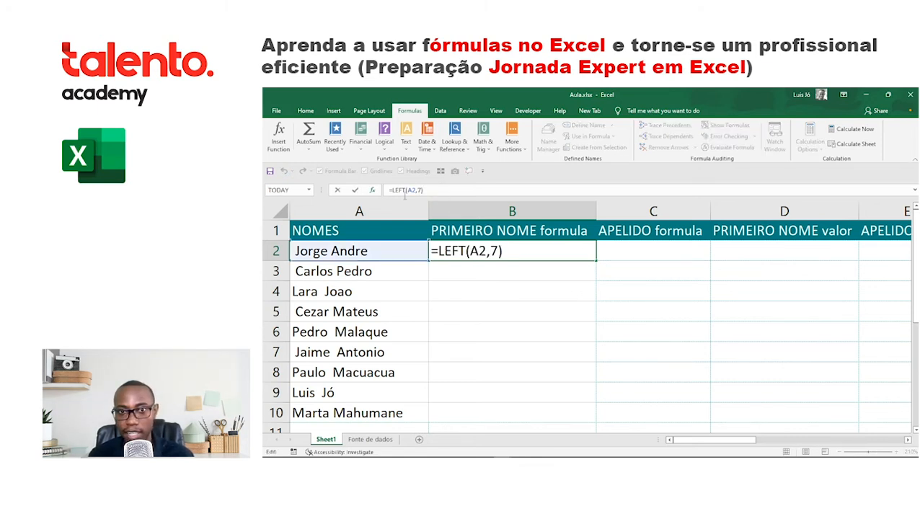
key(Escape)
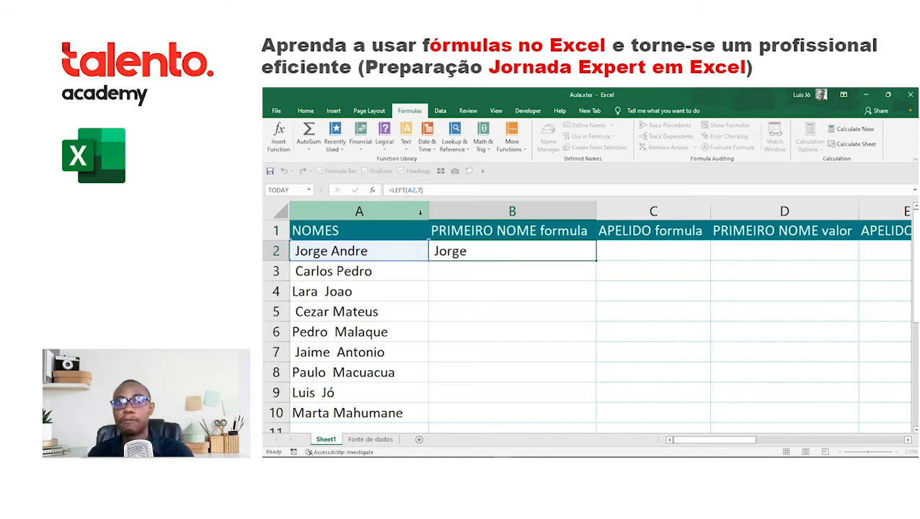
click(425, 190)
click(409, 190)
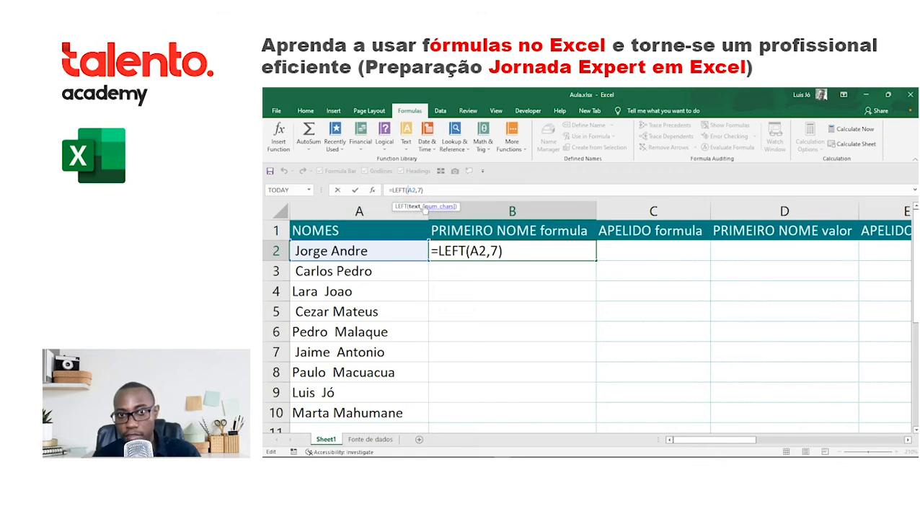
click(415, 190)
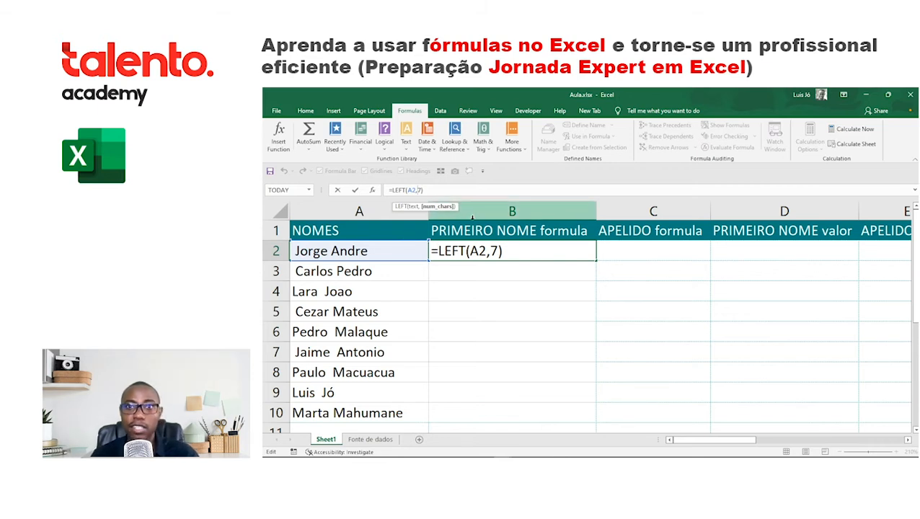
key(Return)
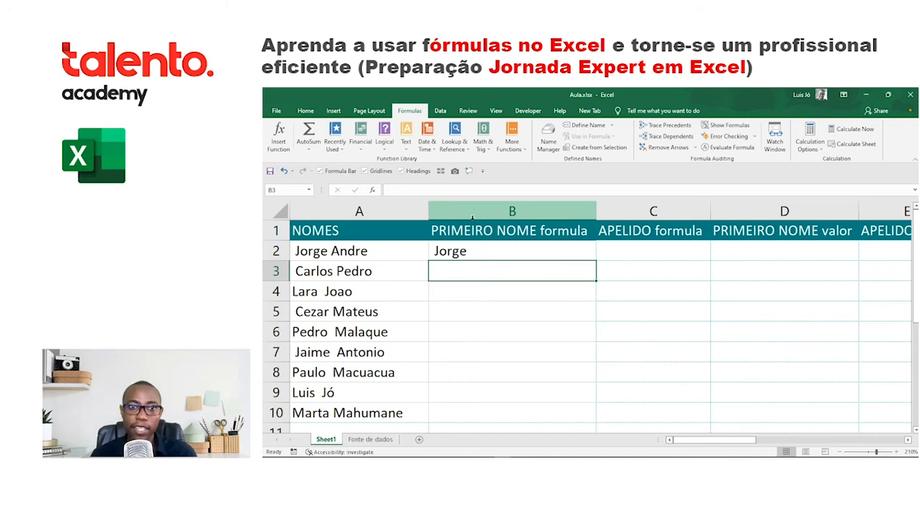
- Clear the LEFT formula from cell B2
click(447, 251)
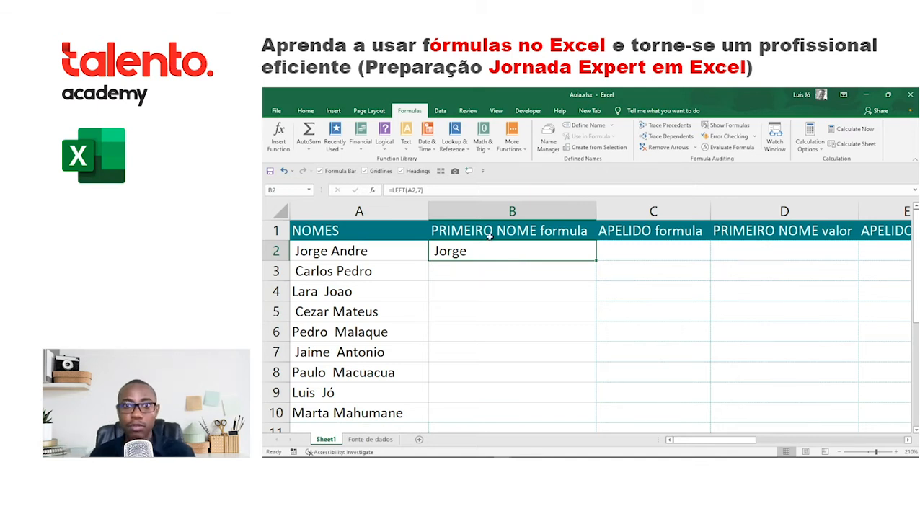
key(End)
key(Delete)
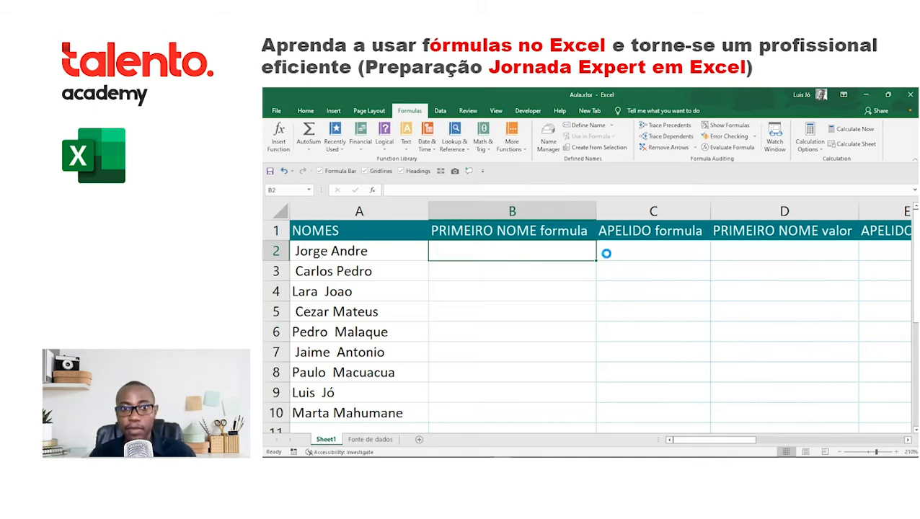
click(606, 253)
text(=trim)
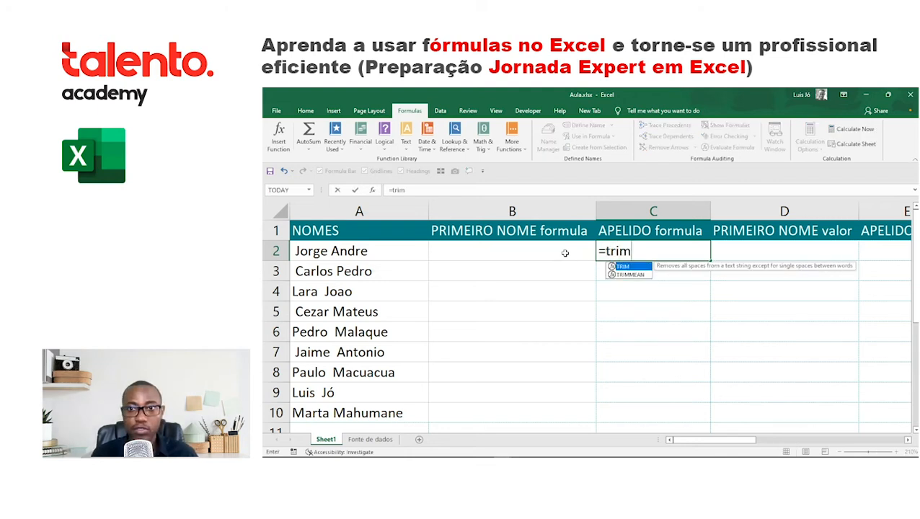
key(Tab)
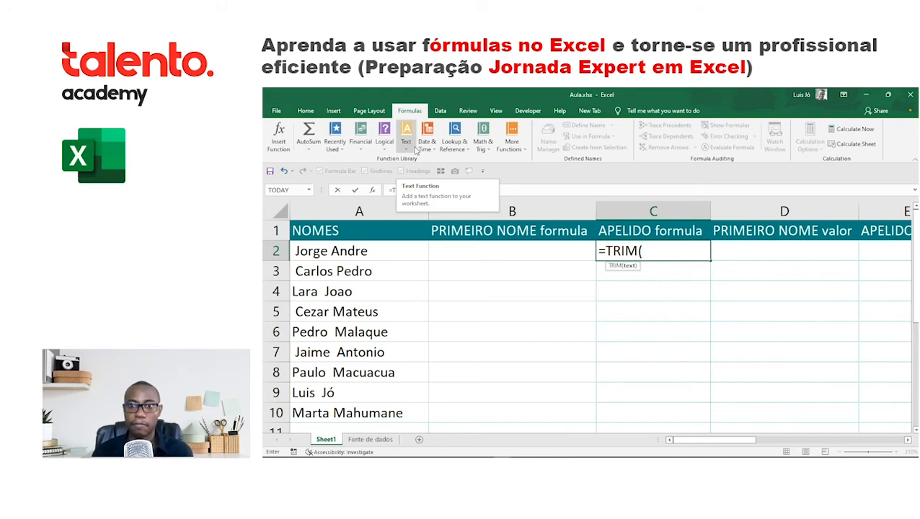
key(Escape)
- Enter =TRIM(A2) in cell C2 to strip the extra spaces from the full name in A2
text(=trime)
key(BackSpace)
key(Tab)
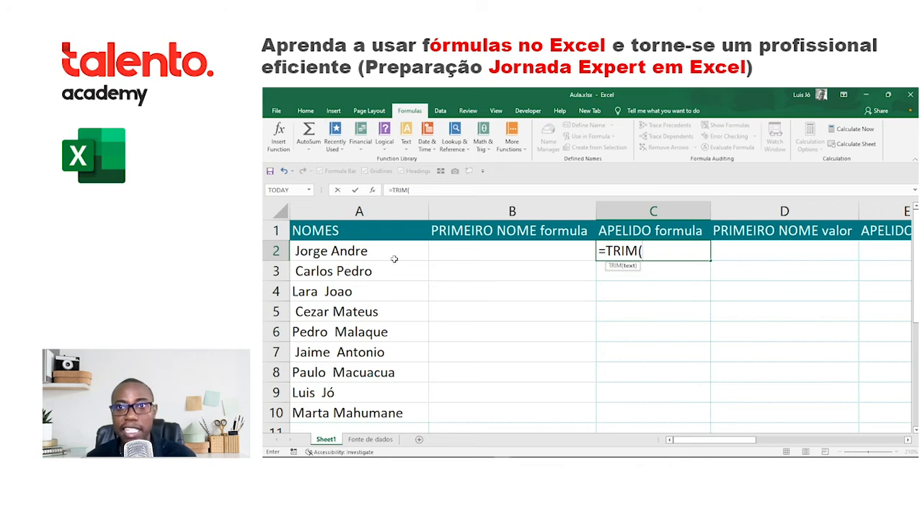
click(359, 254)
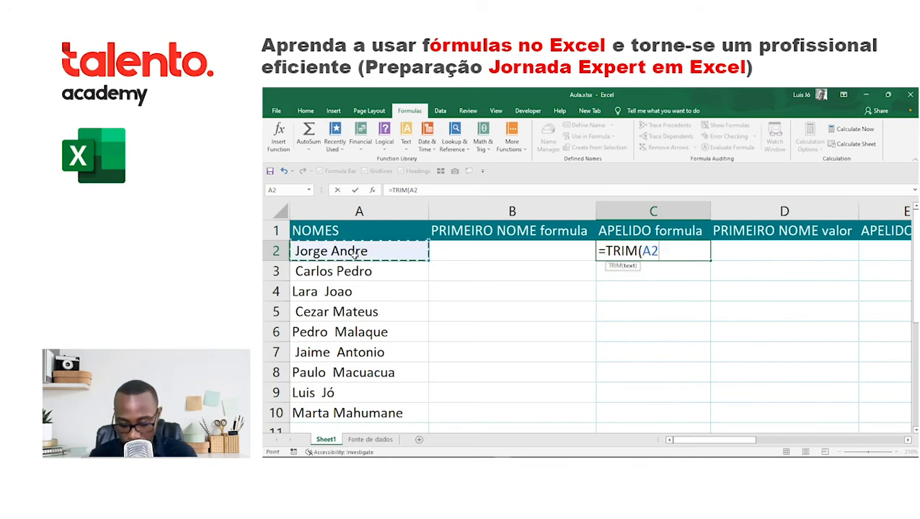
text())
key(Return)
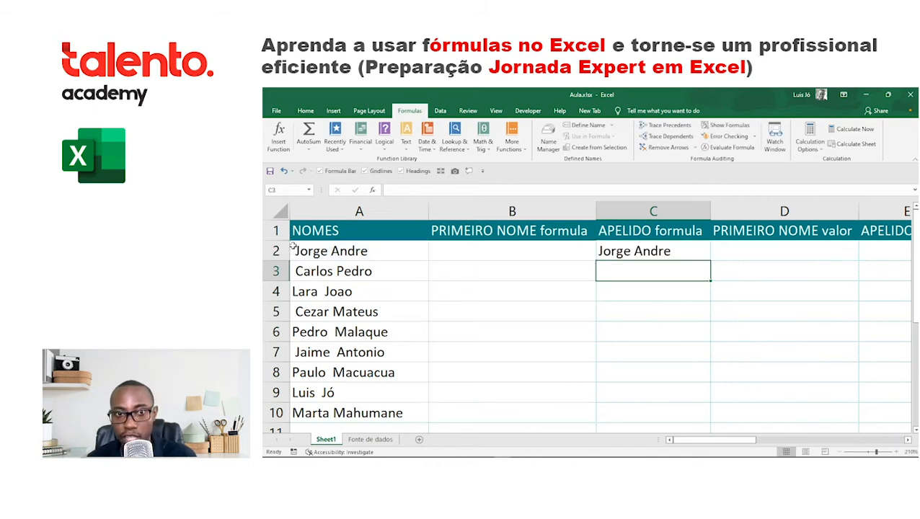
- Cut the TRIM formula out of cell C2, leaving the cell empty
click(596, 251)
scroll(587, 289, up, 1)
scroll(587, 289, up, 1)
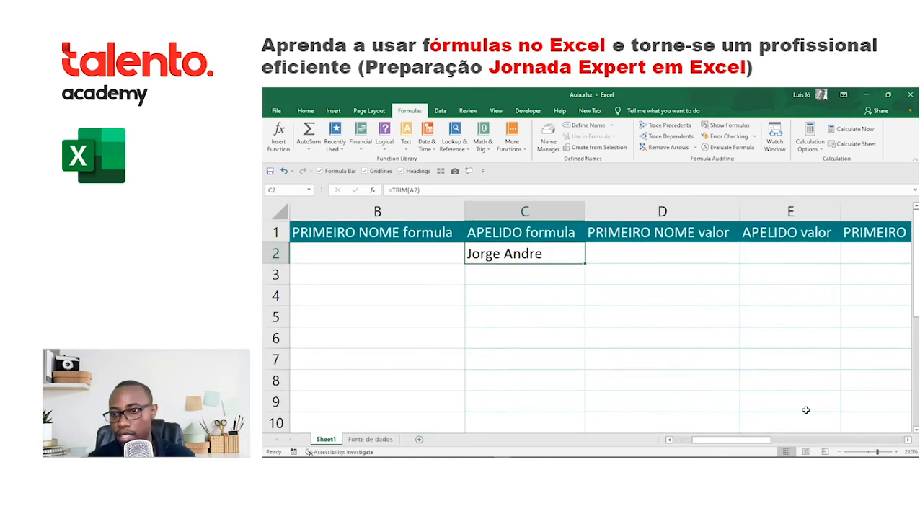
drag(745, 441, 736, 439)
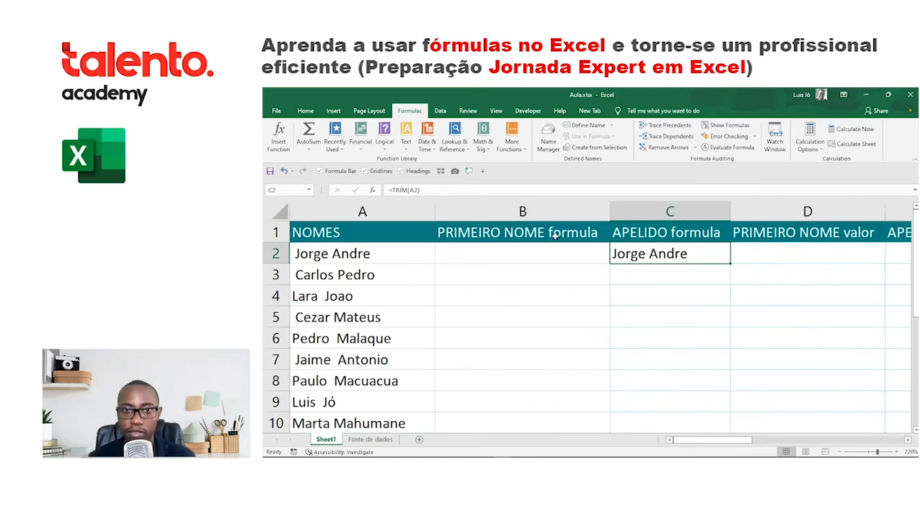
click(457, 194)
key(ctrl+a)
key(ctrl+x)
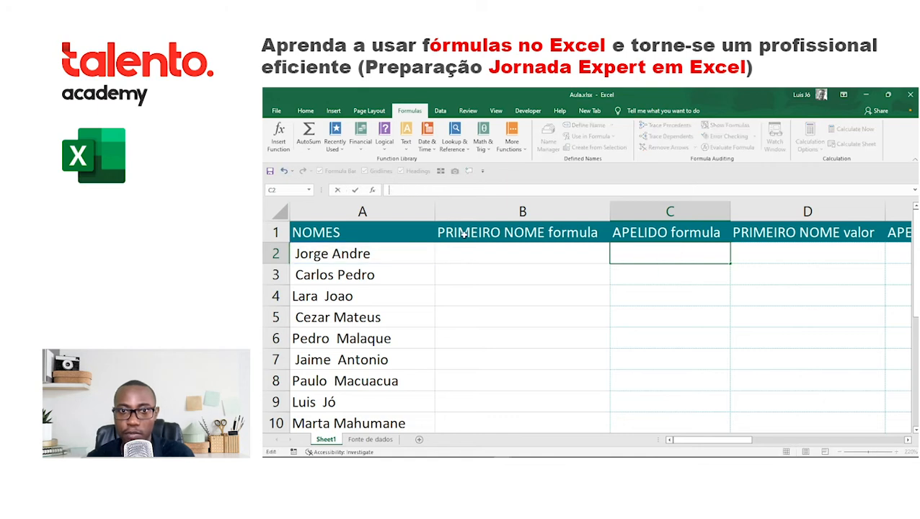
- Enter =TRIM(A2) in cell B2 under PRIMEIRO NOME formula
click(470, 256)
click(430, 186)
text(=tri)
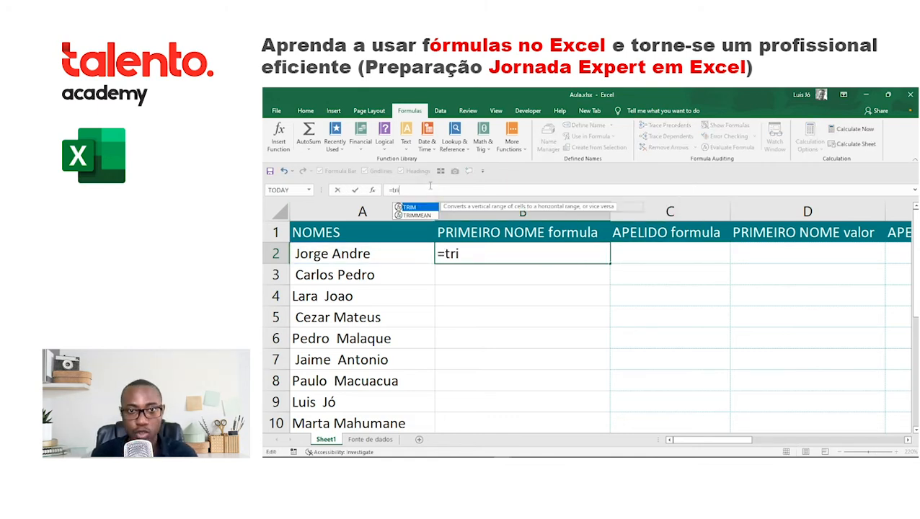
key(Tab)
click(395, 249)
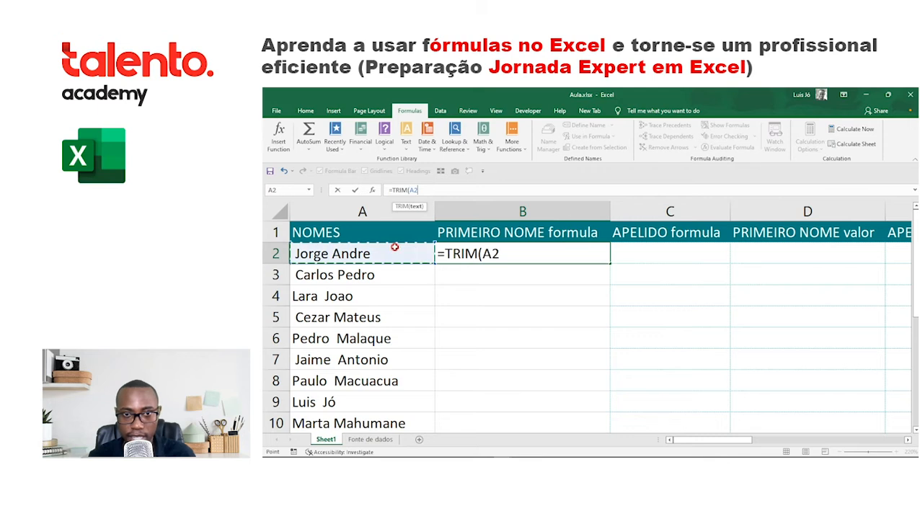
text())
key(Return)
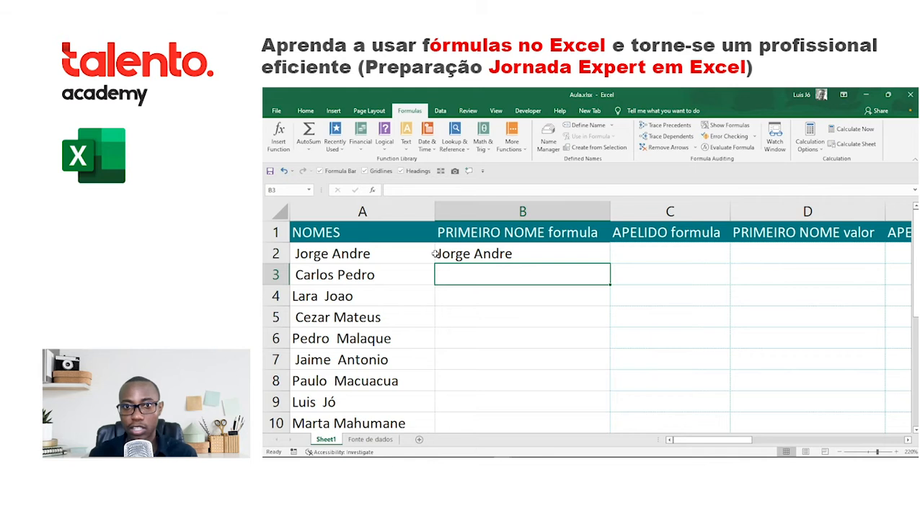
- Replace the TRIM formula in B2 with =LEFT(A2,6)
click(474, 254)
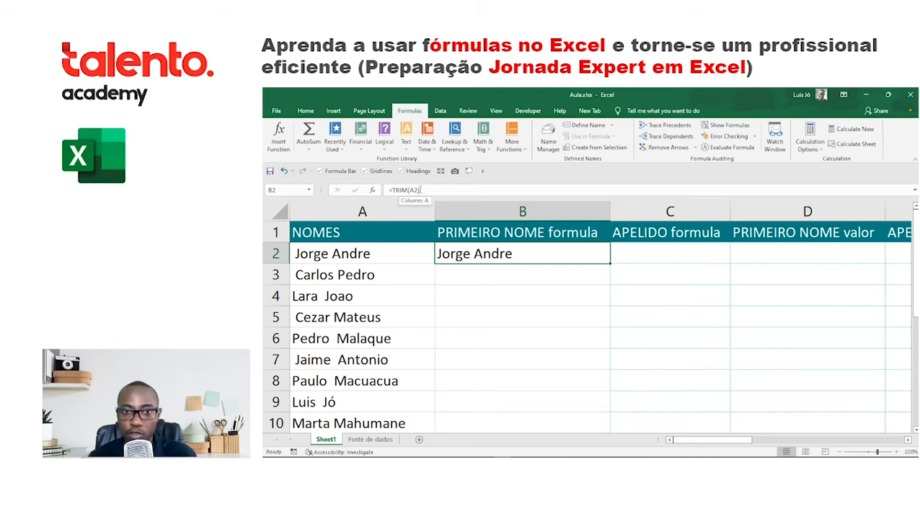
click(391, 189)
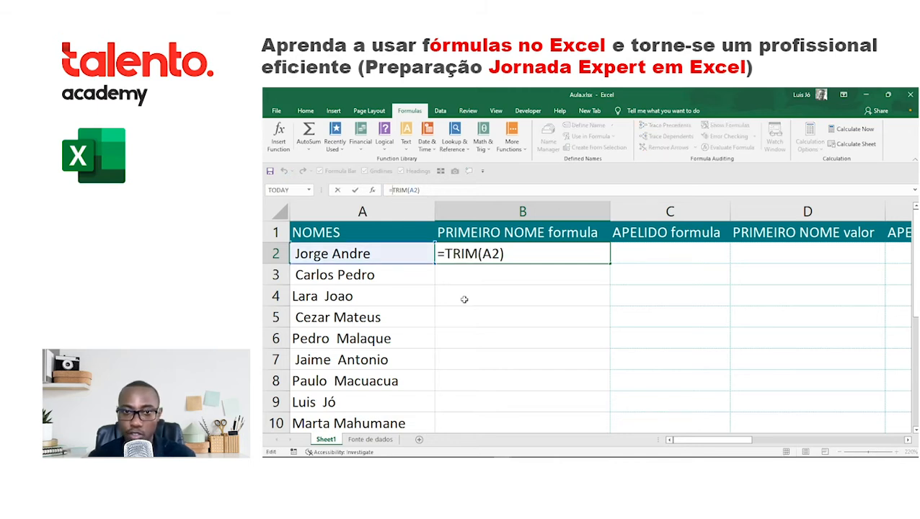
key(ctrl+Return)
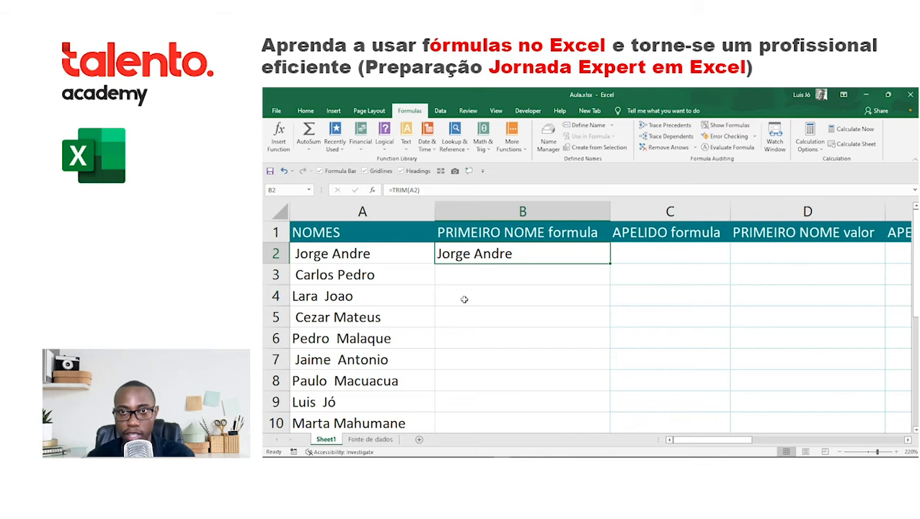
drag(420, 190, 390, 191)
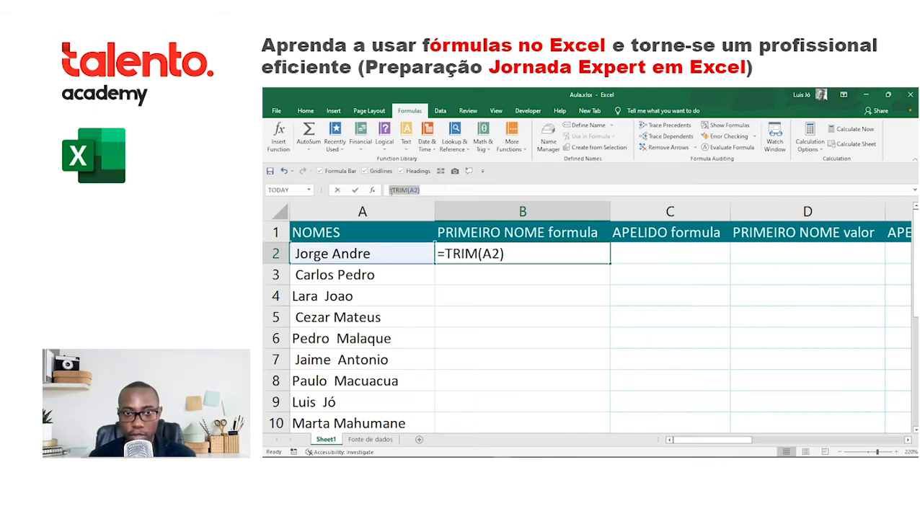
text(=le)
key(Tab)
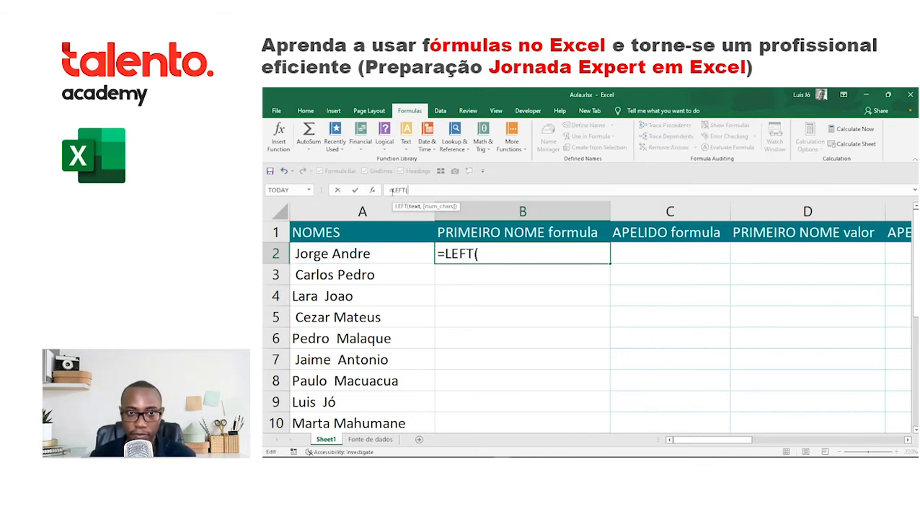
click(357, 255)
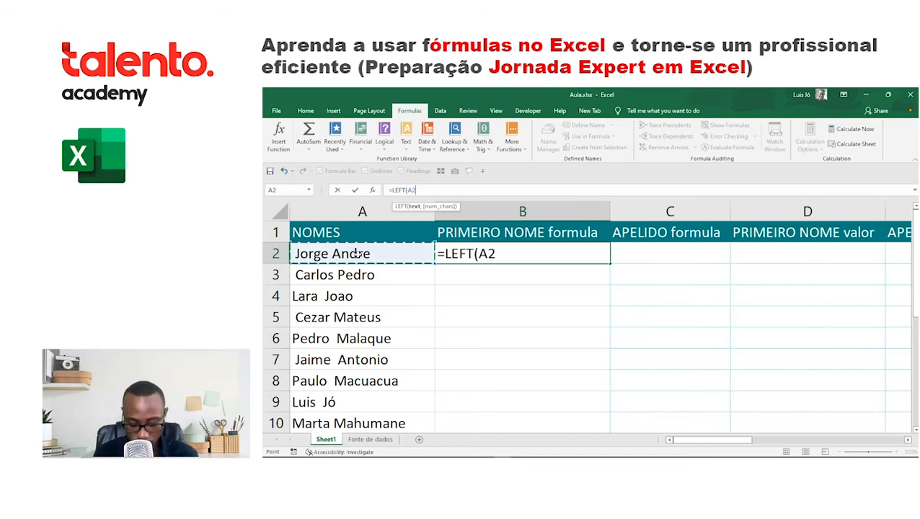
text(,6))
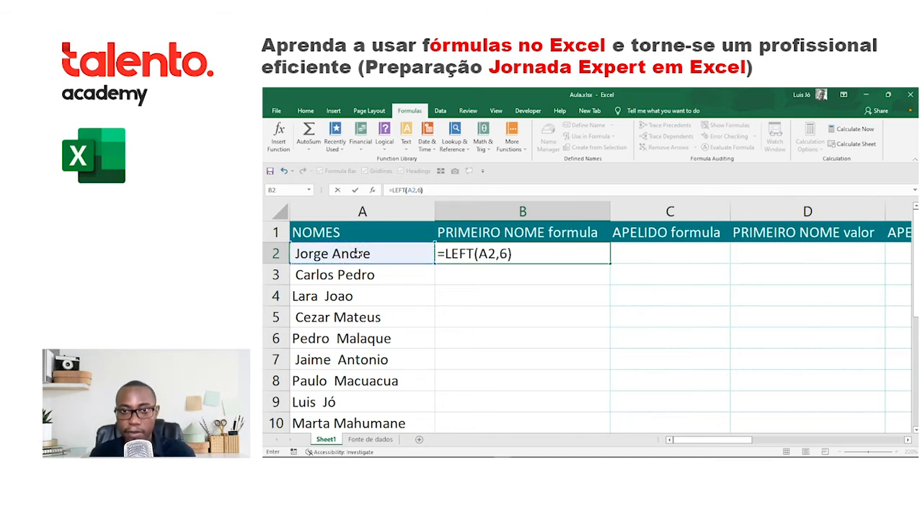
key(Return)
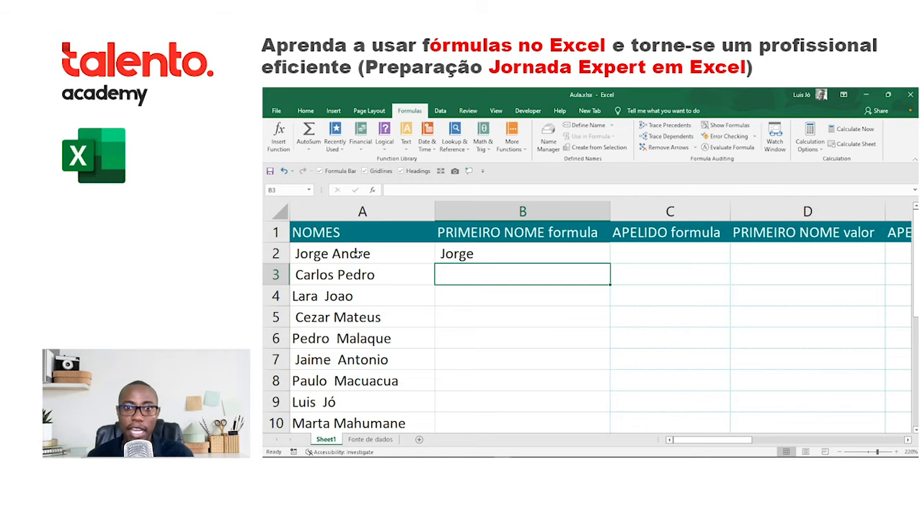
- Clear the LEFT formula from B2 and enter =TRIM(A2) there instead
click(464, 253)
key(Delete)
click(424, 190)
text(=trim)
key(Tab)
click(401, 240)
click(397, 246)
key(Return)
- Nest the TRIM(A2) expression in B2 as the text argument of a LEFT function
key(Up)
click(393, 190)
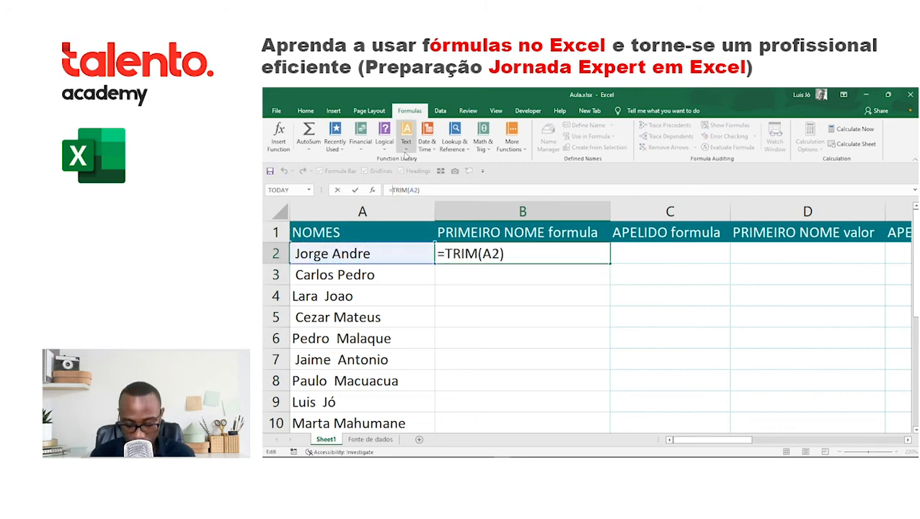
text(len)
key(Tab)
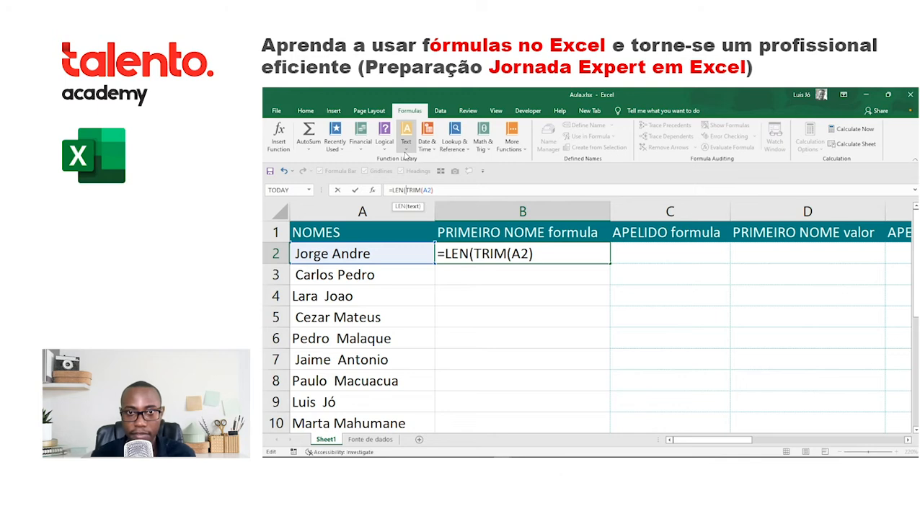
key(BackSpace)
key(BackSpace)
text(f)
key(Tab)
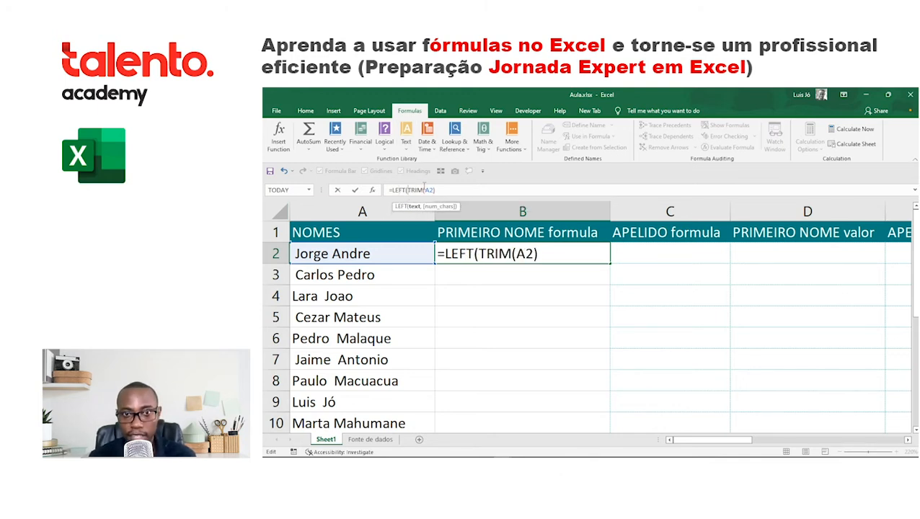
- Set the number of characters of B2's LEFT formula to 5 and complete it as =LEFT(TRIM(A2),5)
click(454, 189)
text(,)
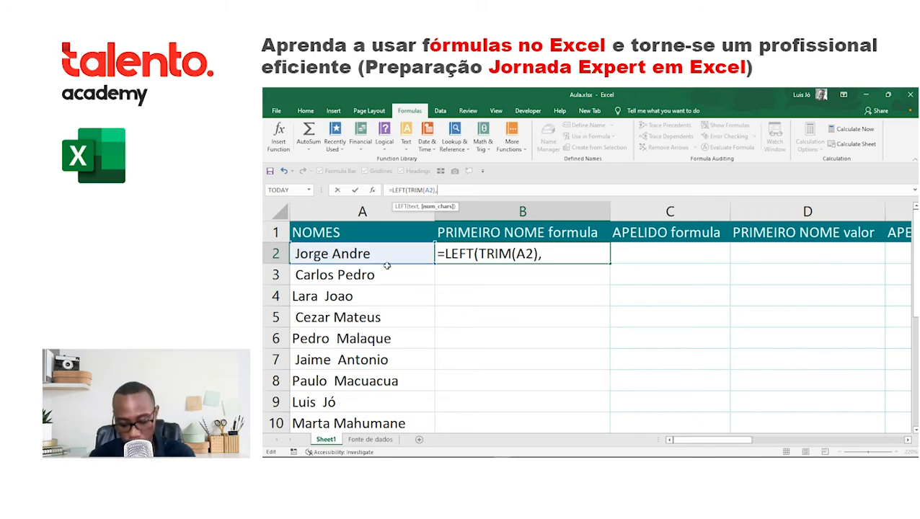
text(5)
key(Return)
key(Up)
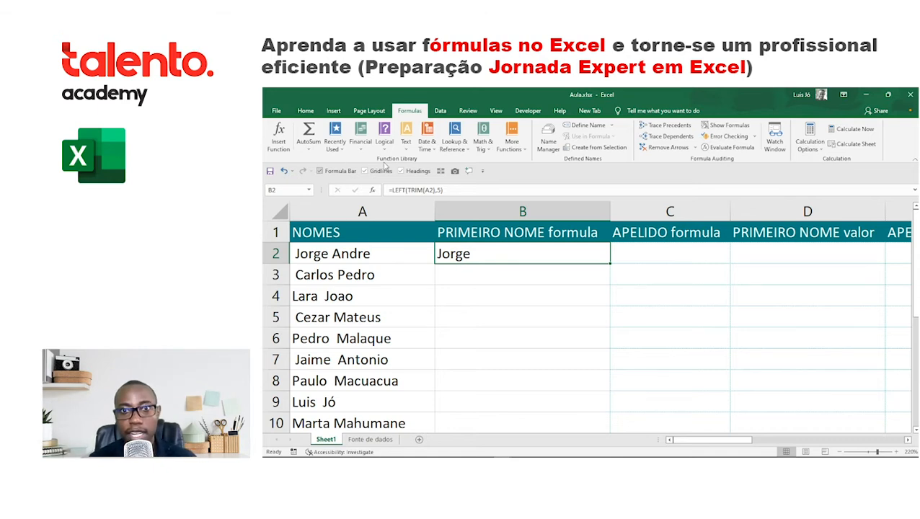
- Insert spaces around the arguments of B2's formula so it reads =LEFT( TRIM(A2) , 5 )
click(456, 190)
click(437, 191)
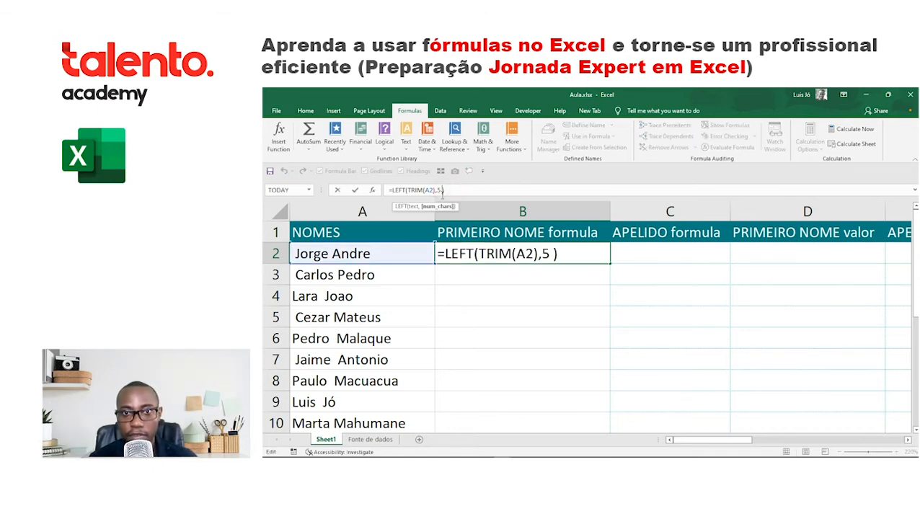
click(434, 190)
click(431, 190)
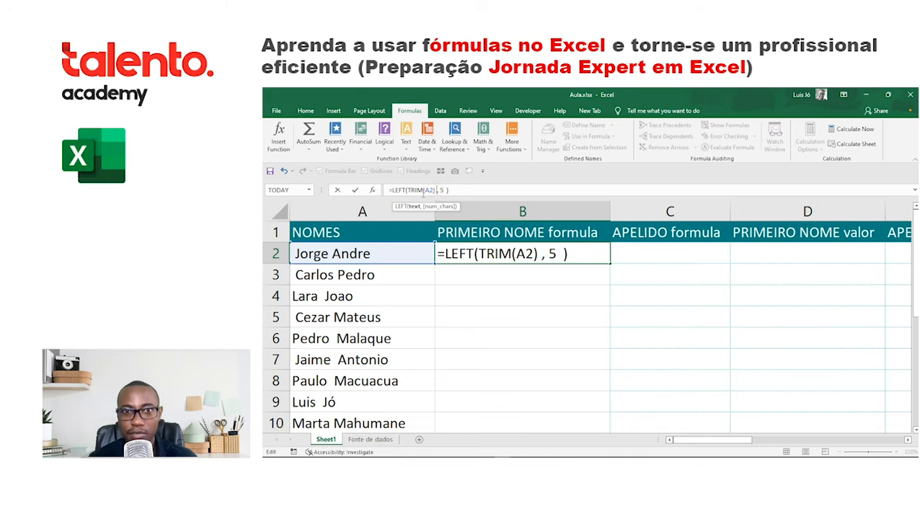
click(408, 191)
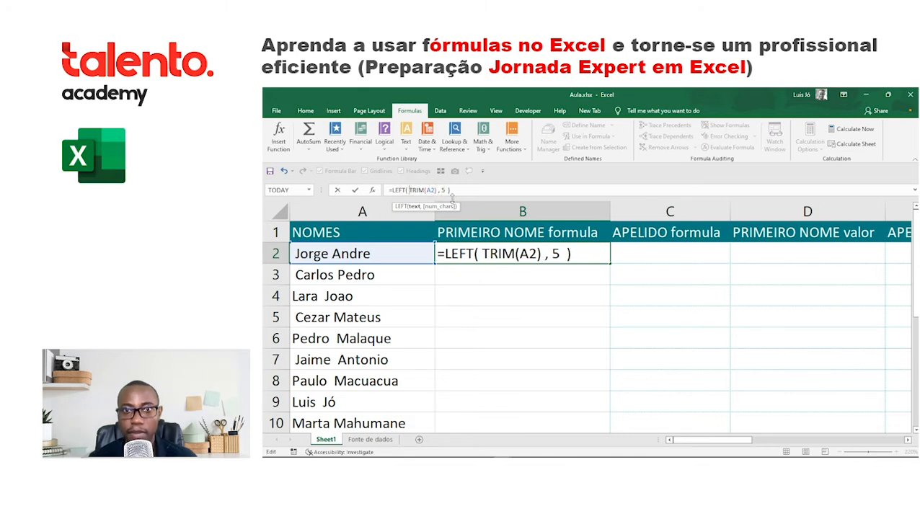
- Examine the LEFT function, its parentheses and the nested TRIM(A2) text argument in B2's formula
double_click(398, 191)
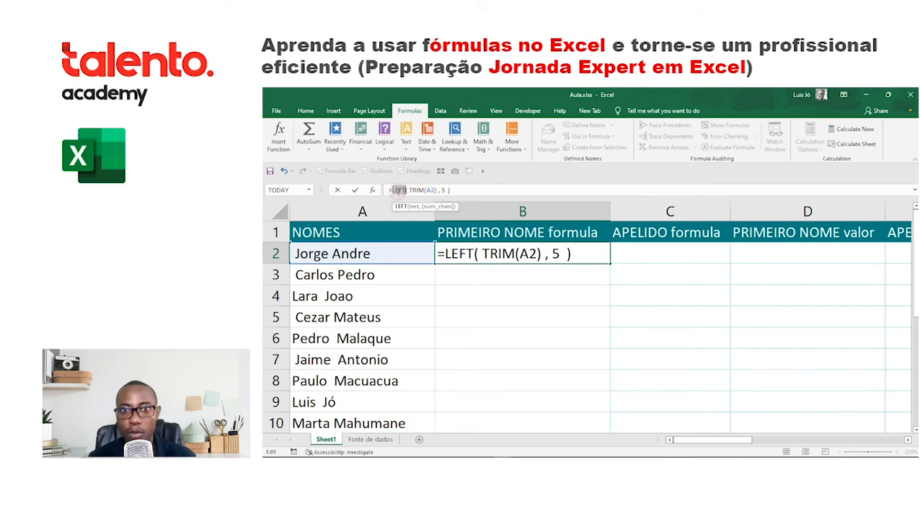
click(408, 191)
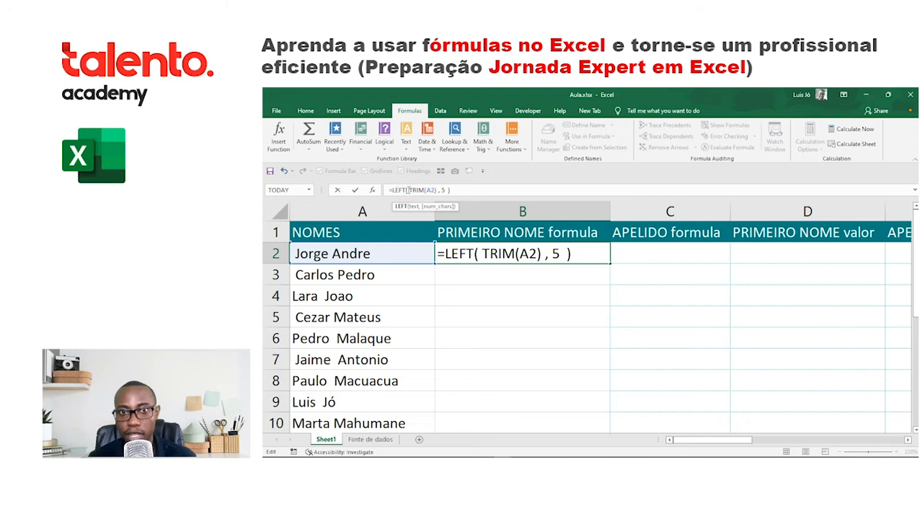
drag(446, 190, 451, 190)
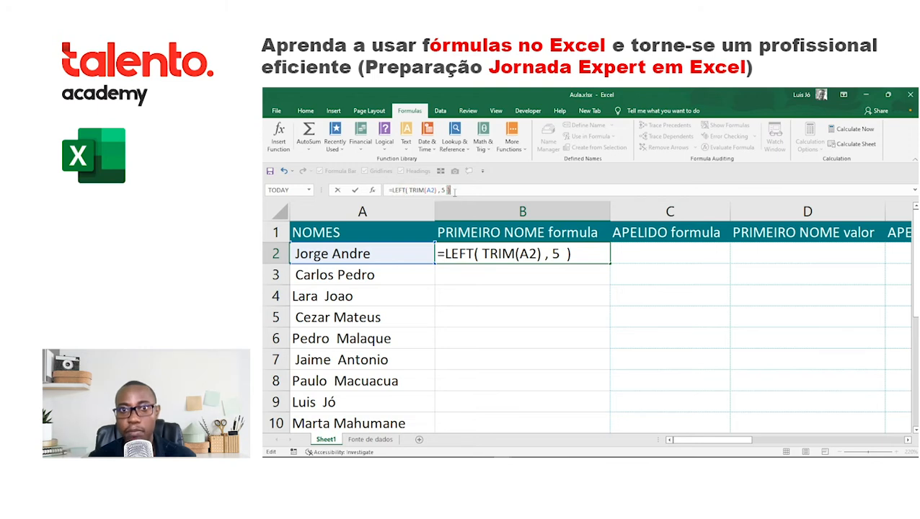
click(448, 191)
click(398, 189)
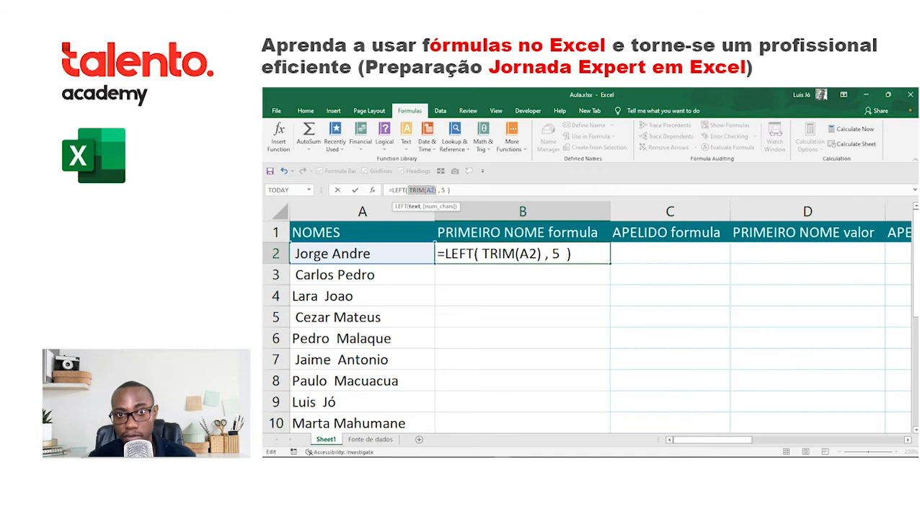
drag(437, 190, 434, 190)
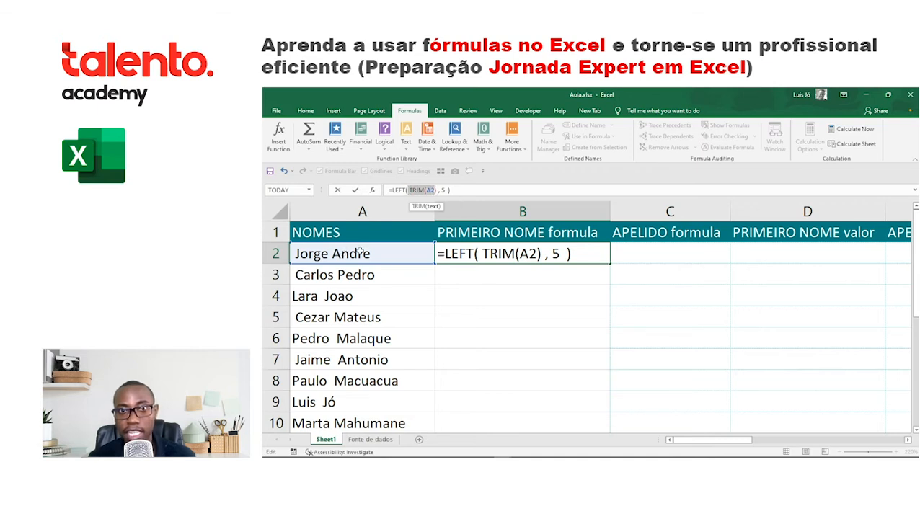
click(438, 190)
click(432, 191)
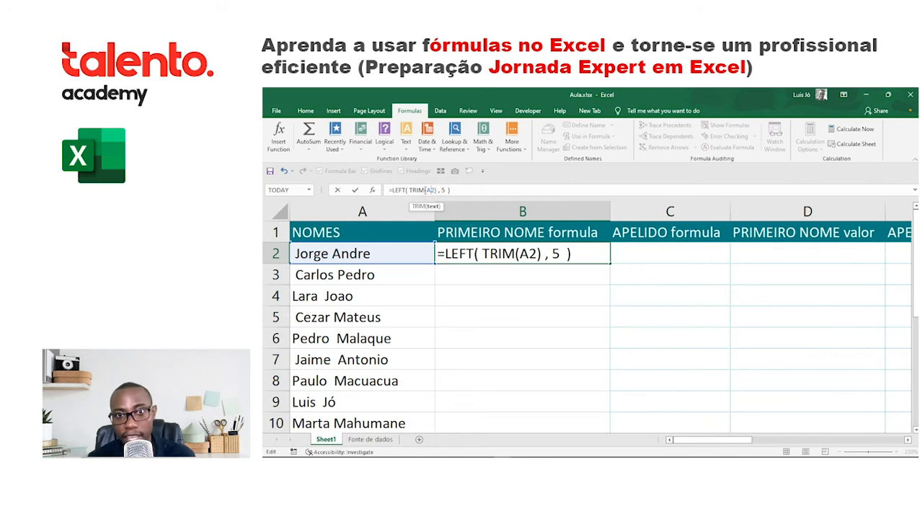
click(424, 190)
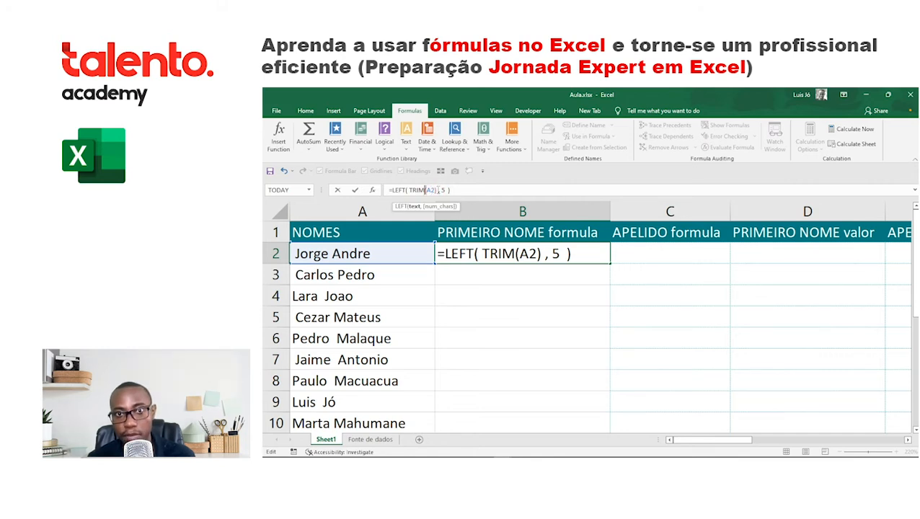
click(436, 191)
click(437, 190)
click(425, 191)
click(404, 190)
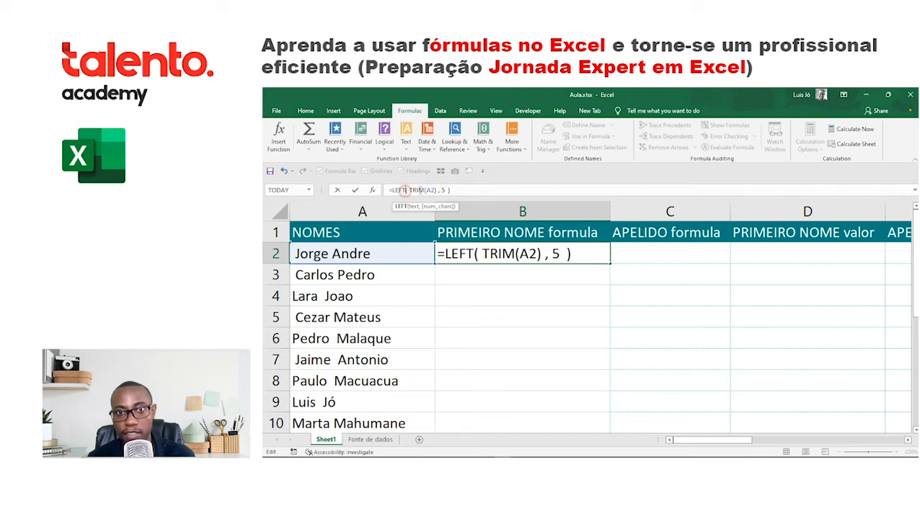
- Check the parentheses and arguments of B2's LEFT formula, confirm it and fill it down to B3
drag(474, 253, 476, 253)
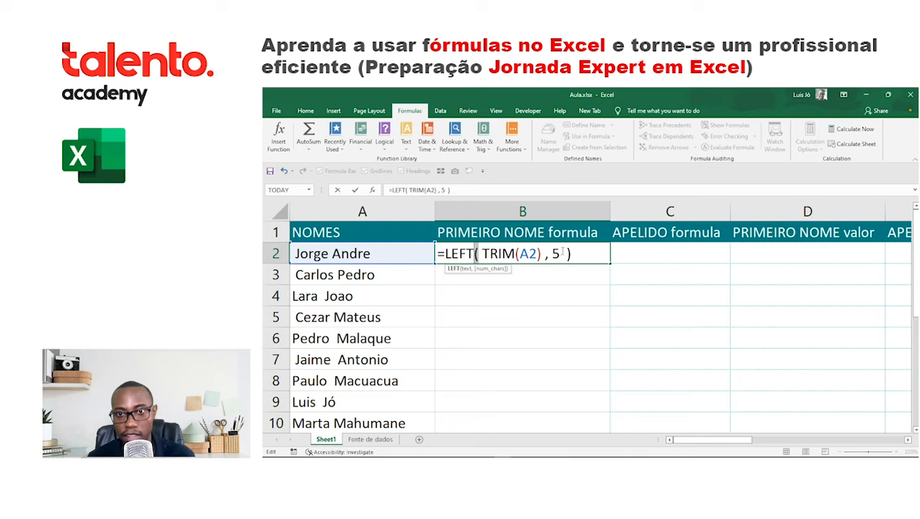
drag(567, 252, 542, 254)
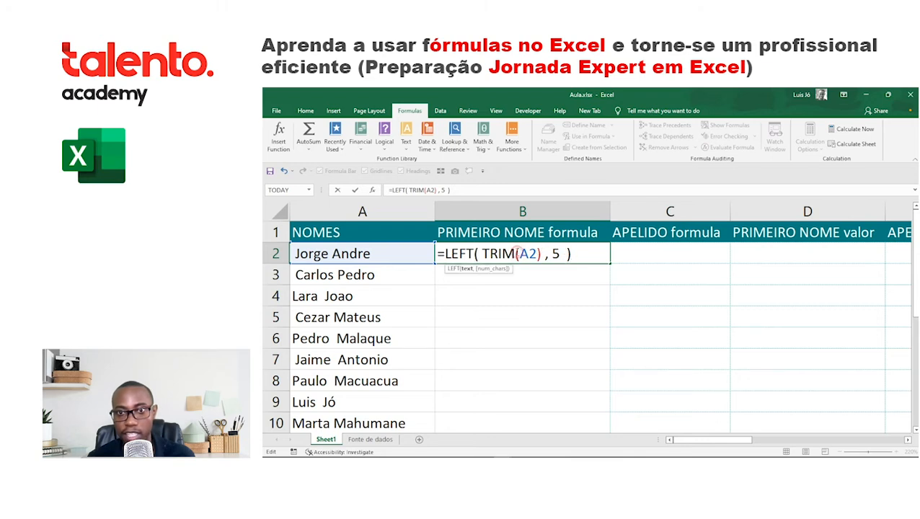
drag(520, 253, 481, 253)
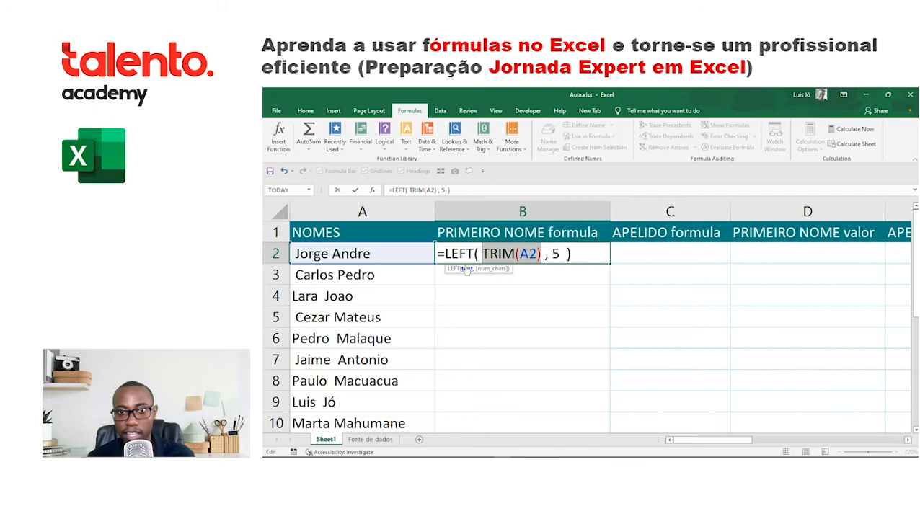
click(546, 254)
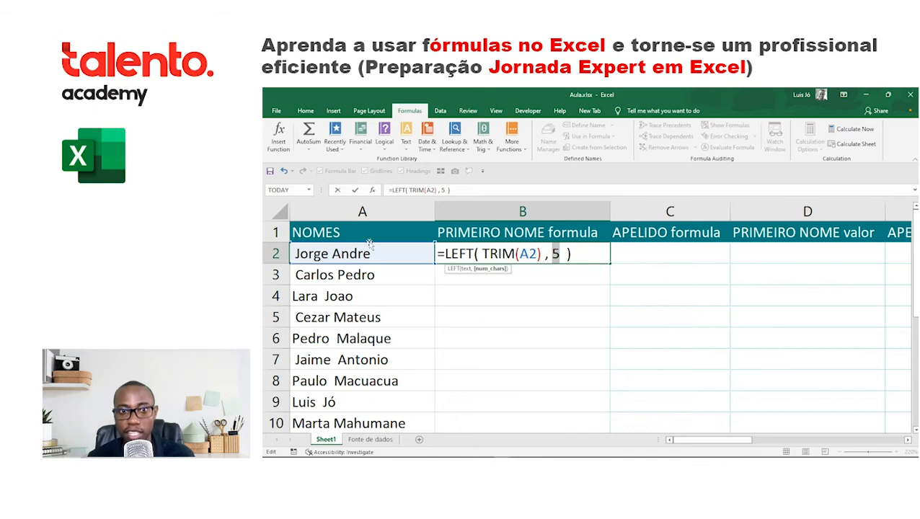
key(Return)
click(569, 257)
drag(610, 264, 558, 278)
click(498, 281)
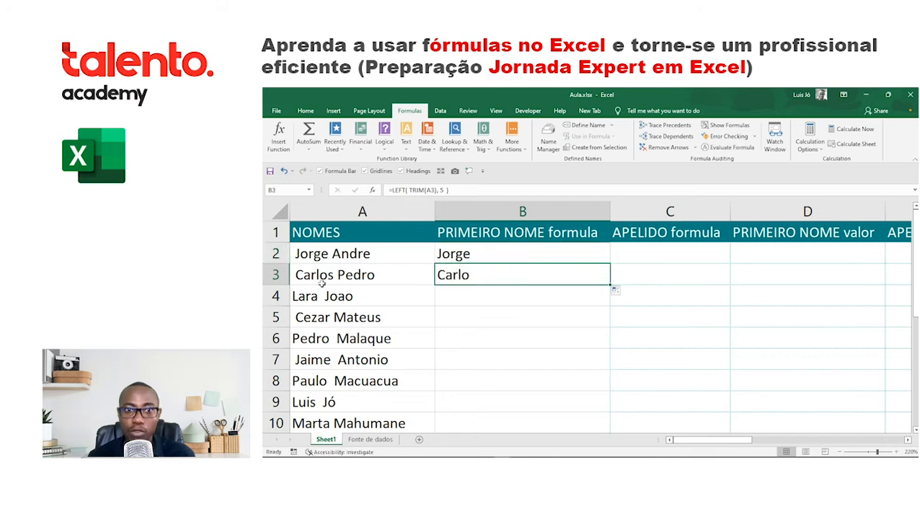
click(447, 253)
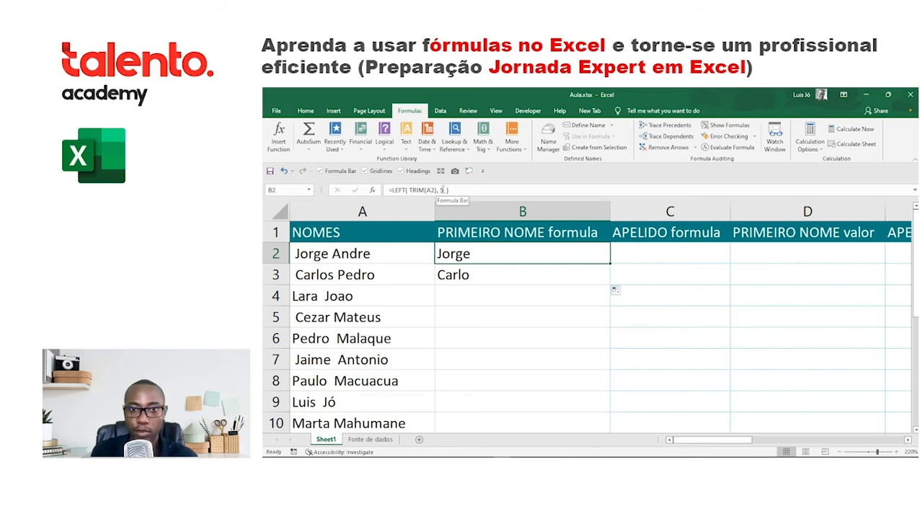
- Begin a formula in C2 with the FIND function
click(620, 258)
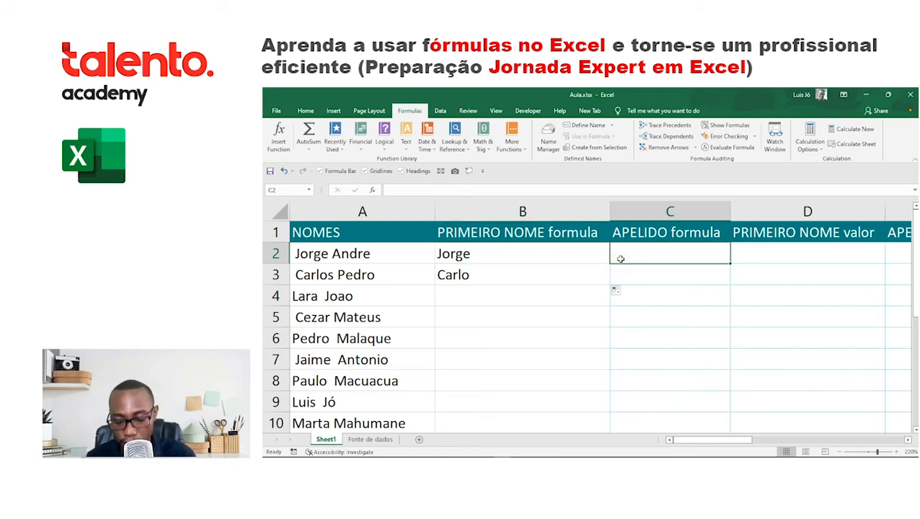
text(=l)
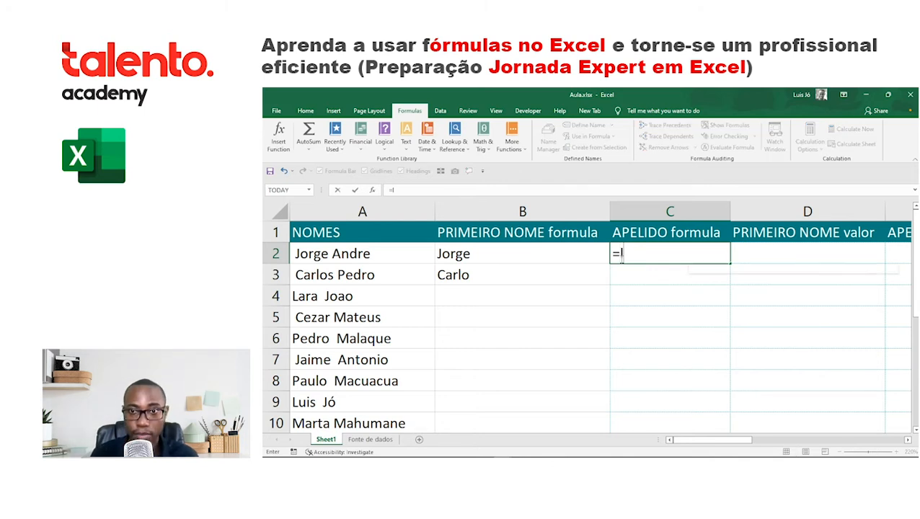
key(BackSpace)
text(fin)
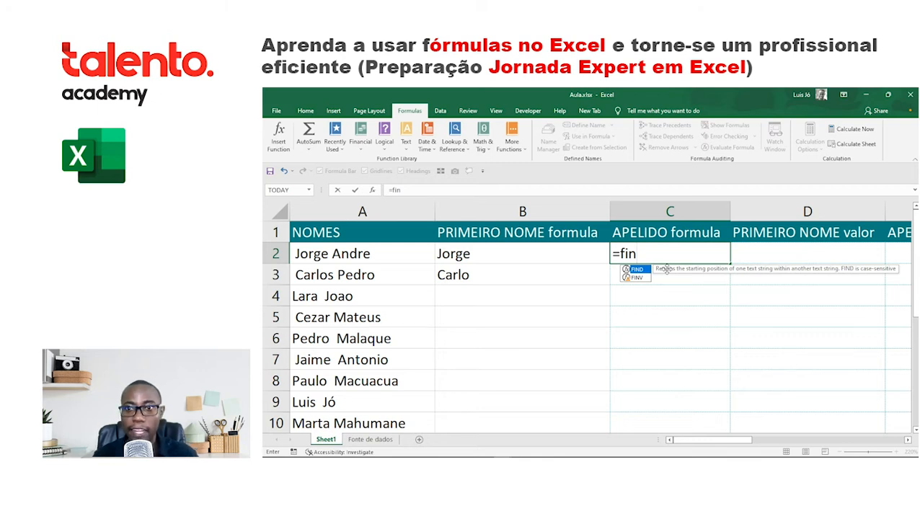
key(Tab)
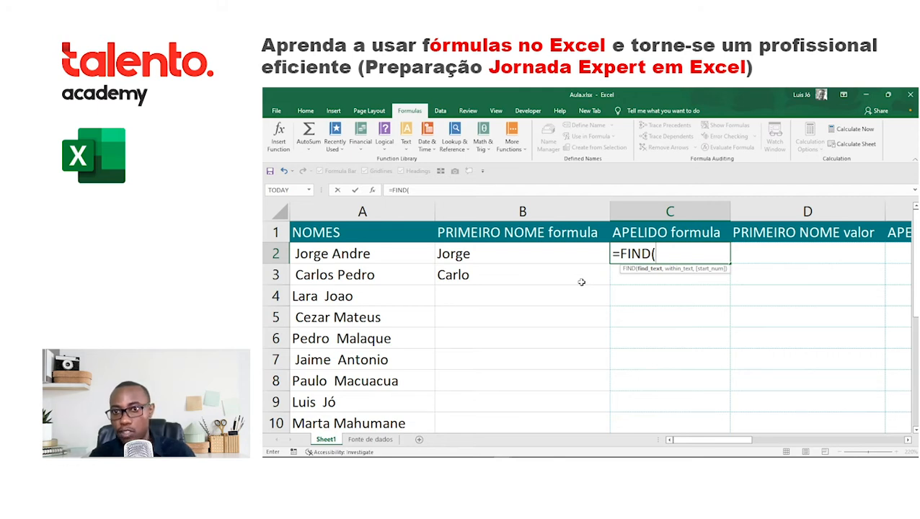
key(BackSpace)
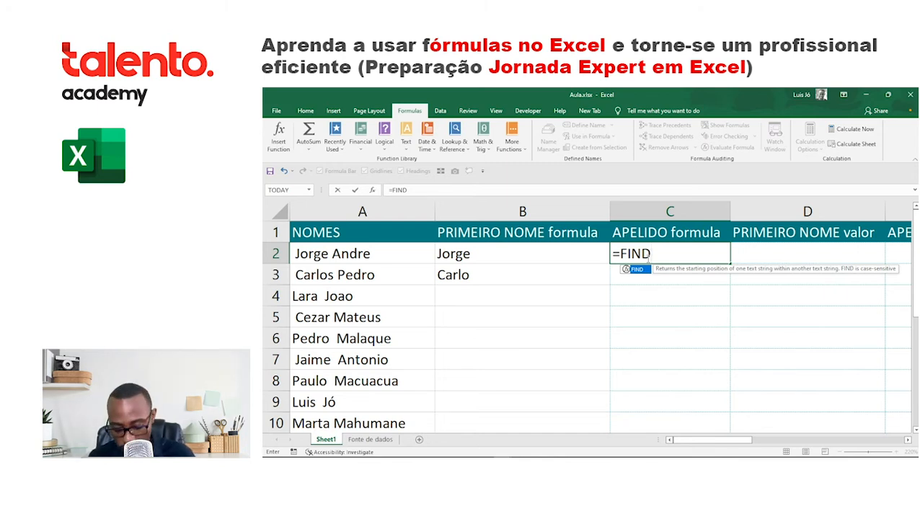
text(()
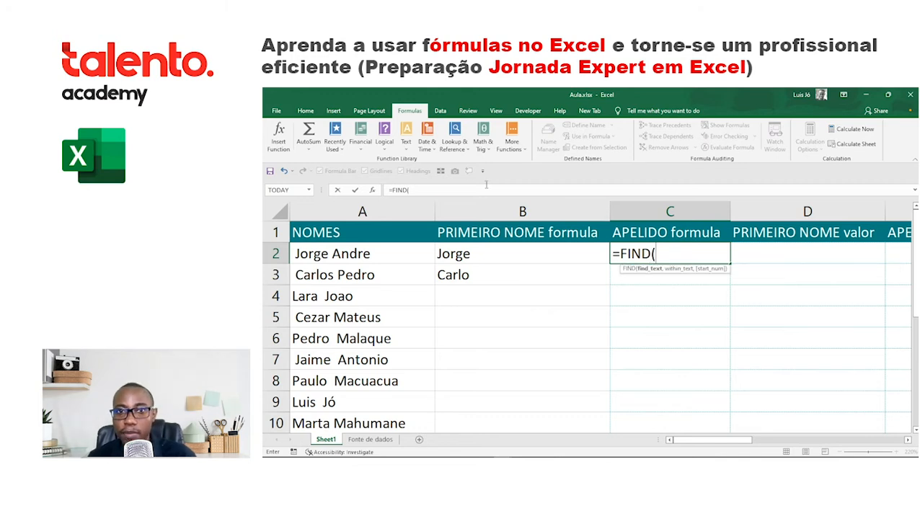
- Set a single space, " ", as the find_text argument of C2's FIND function
click(678, 254)
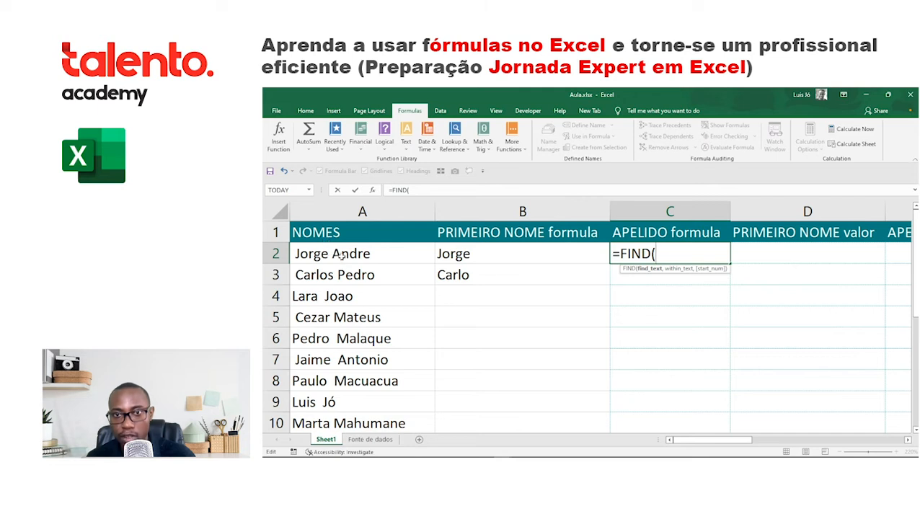
text(" ",)
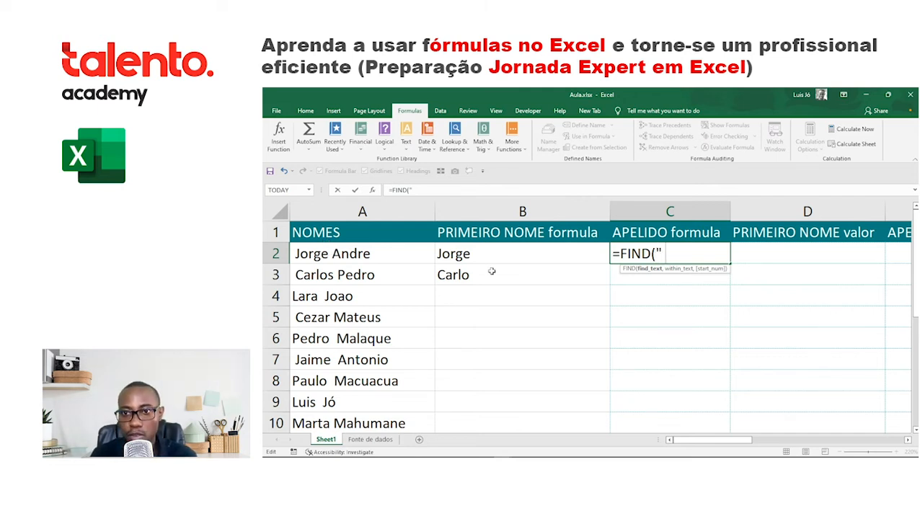
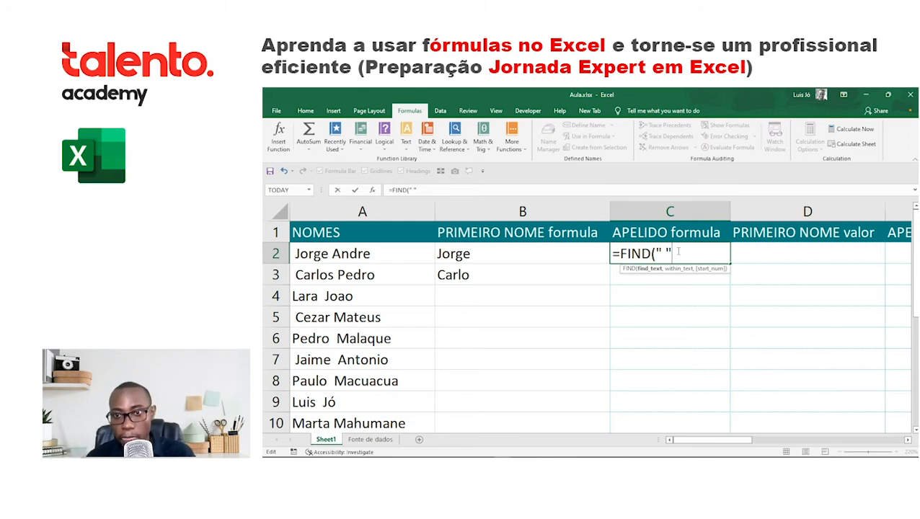
text(,)
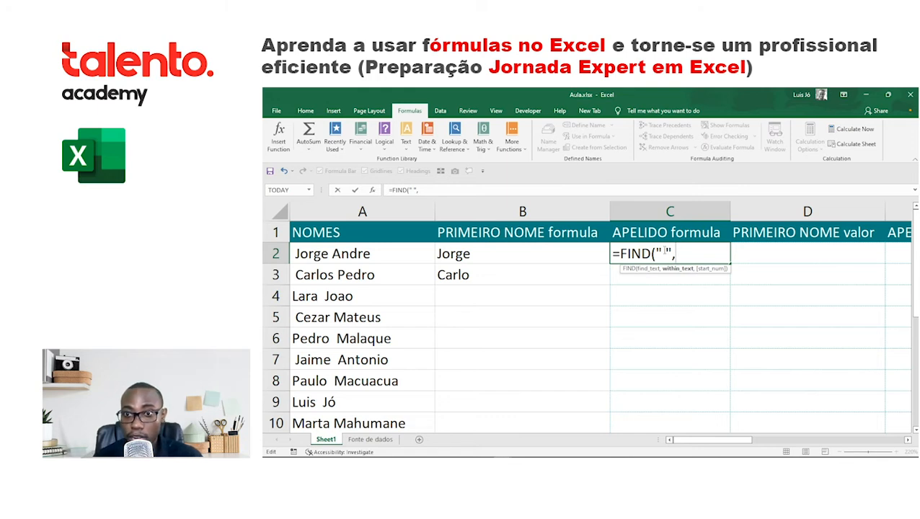
drag(655, 251, 670, 253)
click(686, 255)
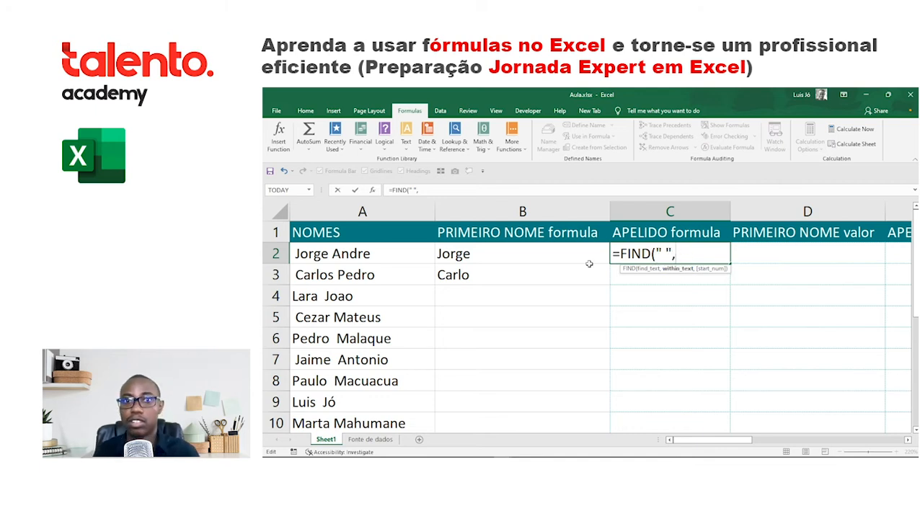
- Use A2 as the text to search within and complete C2's formula as =FIND(" ",A2)
click(369, 255)
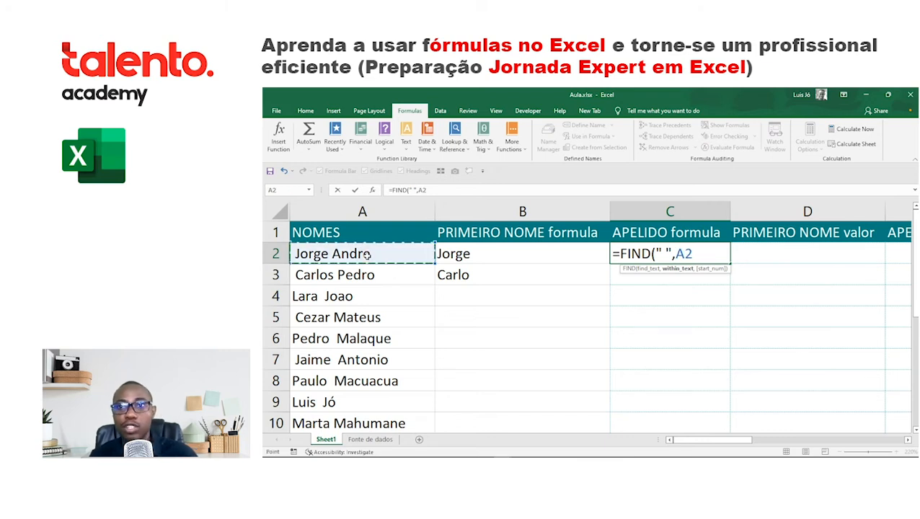
key(BackSpace)
key(BackSpace)
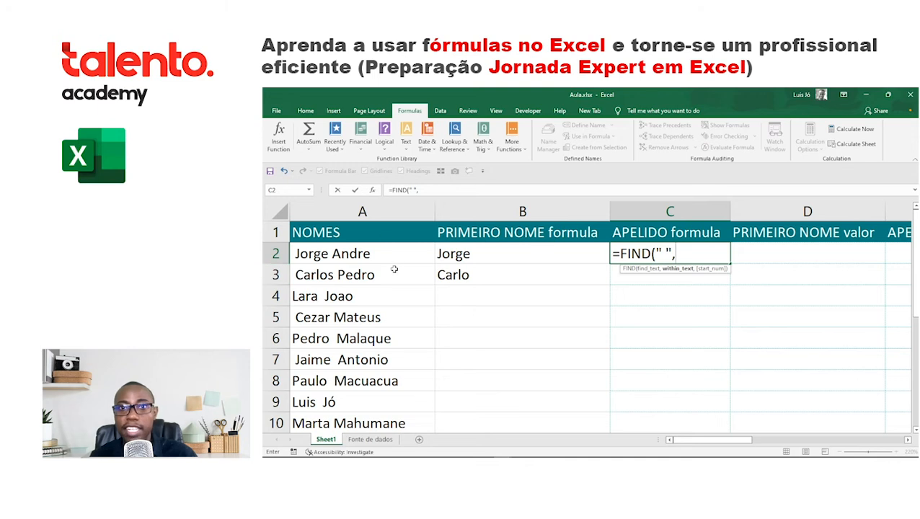
click(353, 254)
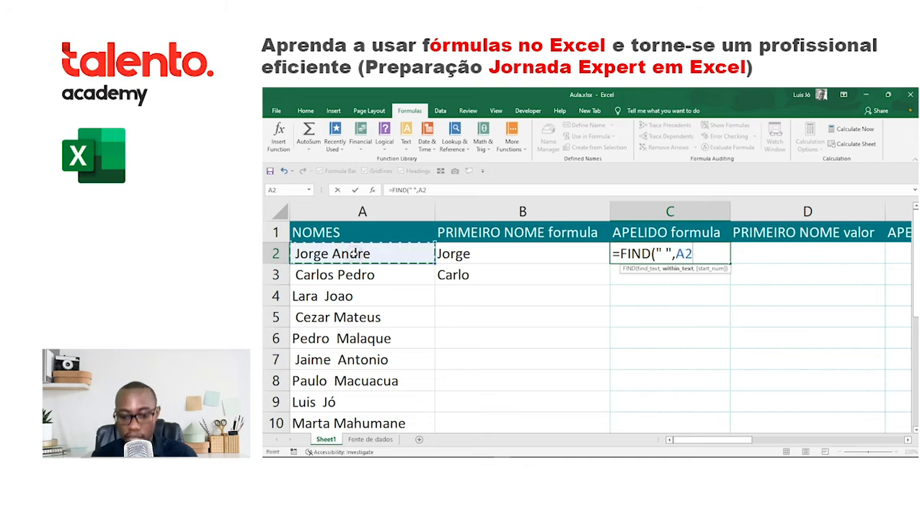
text())
key(Return)
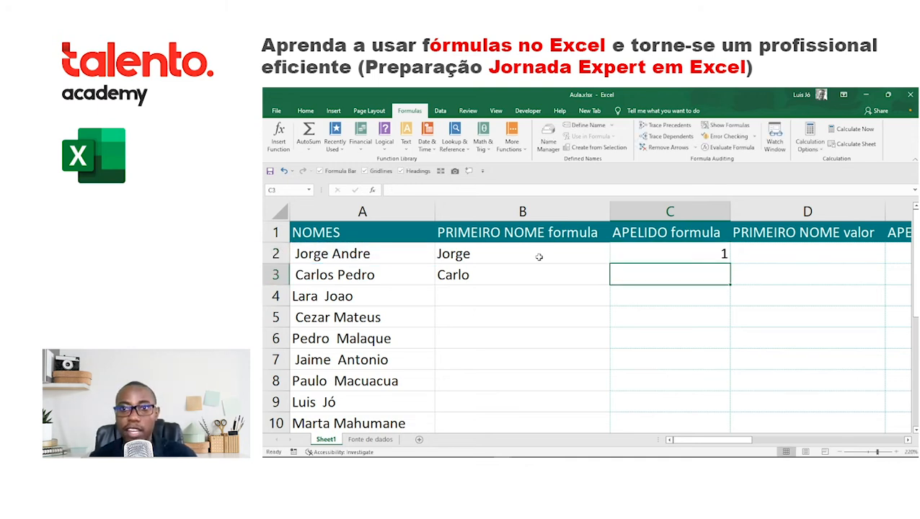
- Replace the within_text argument of C2's FIND formula with a nested TRIM(A2)
click(649, 261)
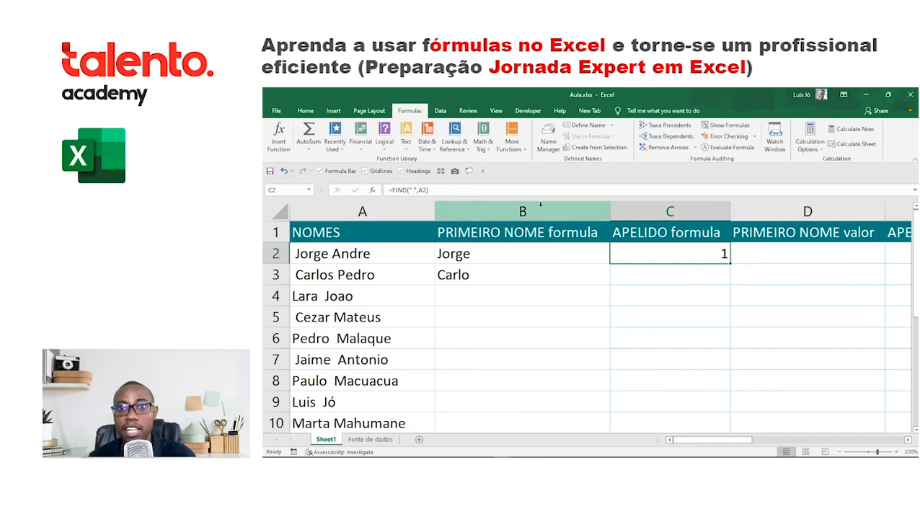
click(511, 189)
key(BackSpace)
key(BackSpace)
key(BackSpace)
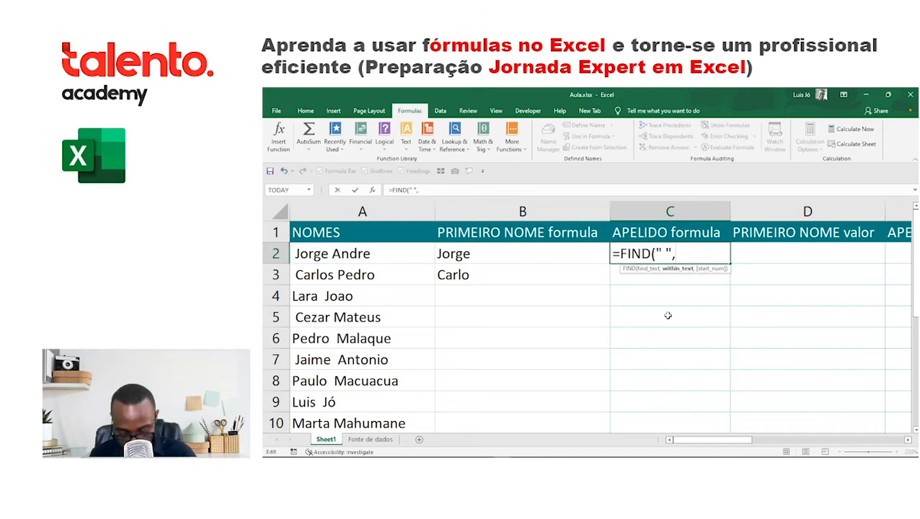
text(trim)
key(Tab)
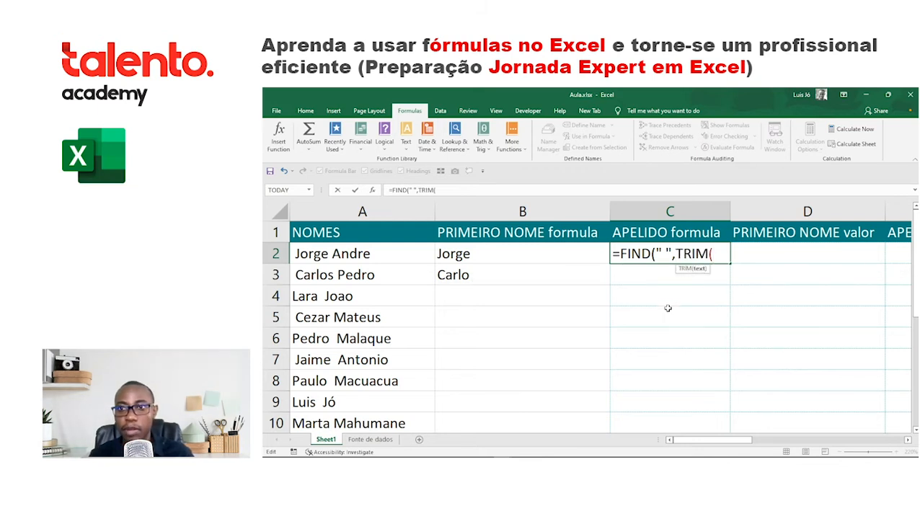
click(392, 254)
text())
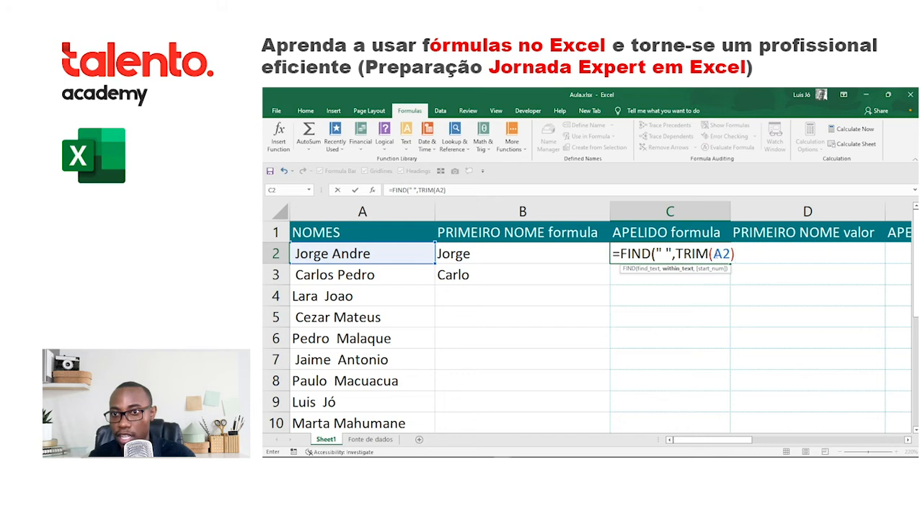
- Close C2's formula as =FIND(" ",TRIM(A2)), check its two arguments and confirm it
click(711, 254)
click(739, 252)
text())
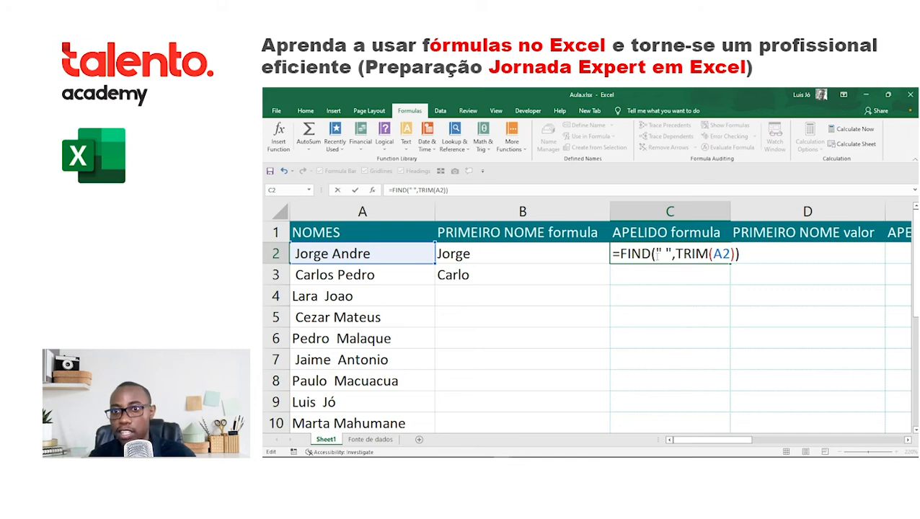
click(661, 253)
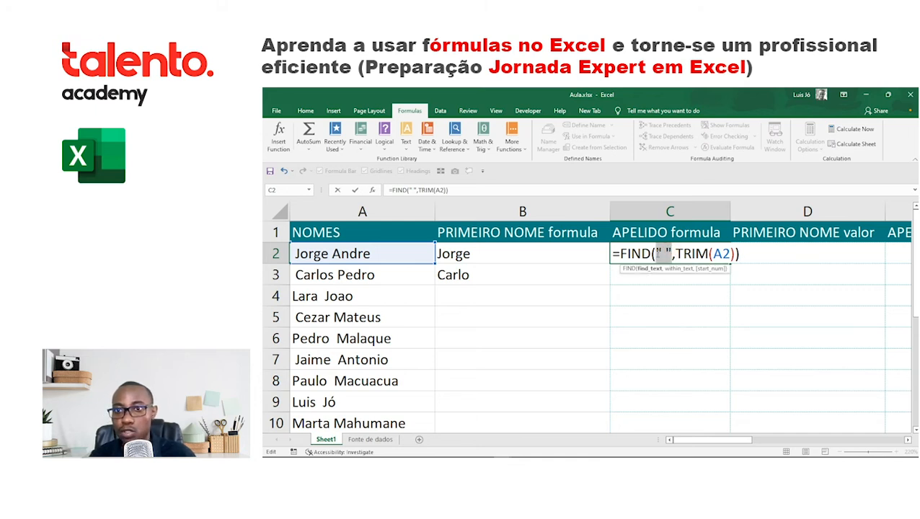
click(721, 253)
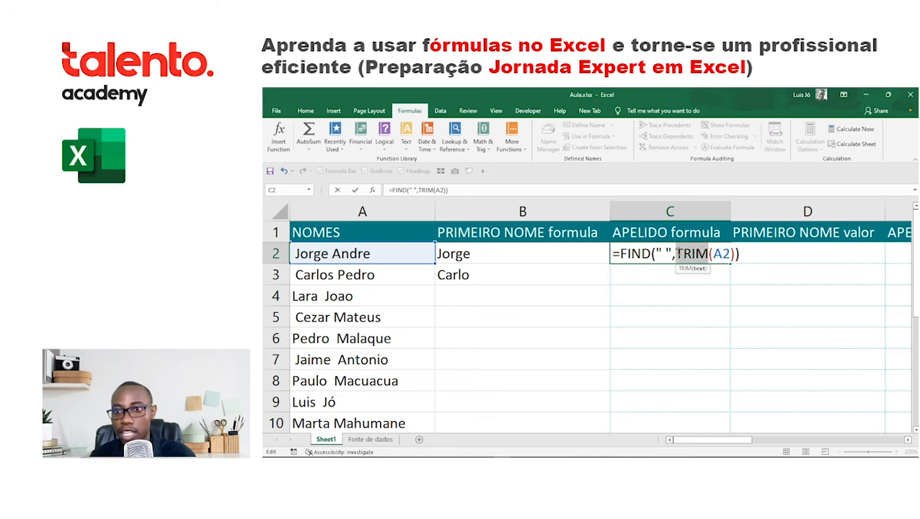
key(Return)
key(Up)
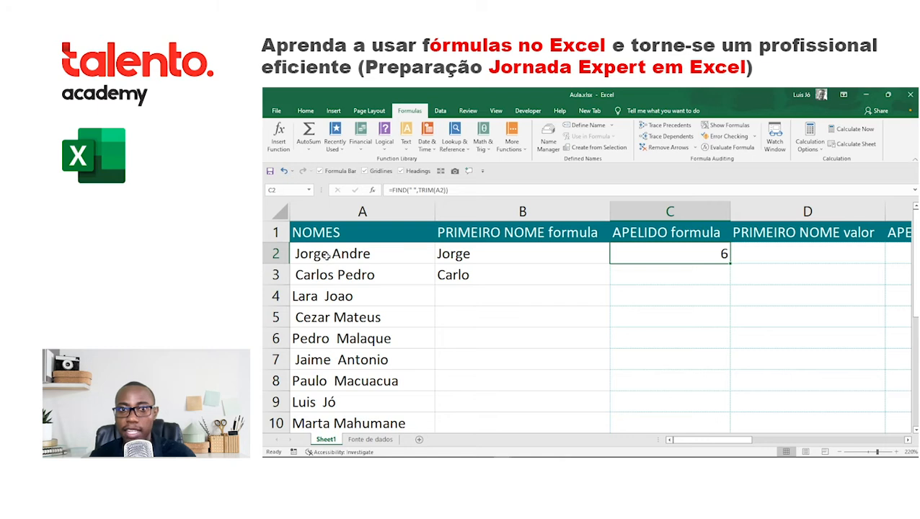
- Subtract 1 from C2's result so the formula reads =FIND(" ",TRIM(A2))-1
click(495, 191)
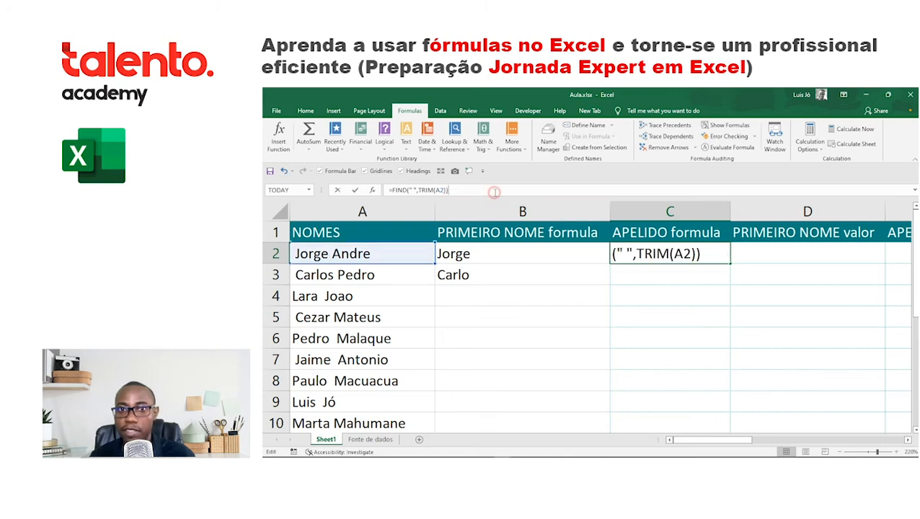
text(-1)
key(Return)
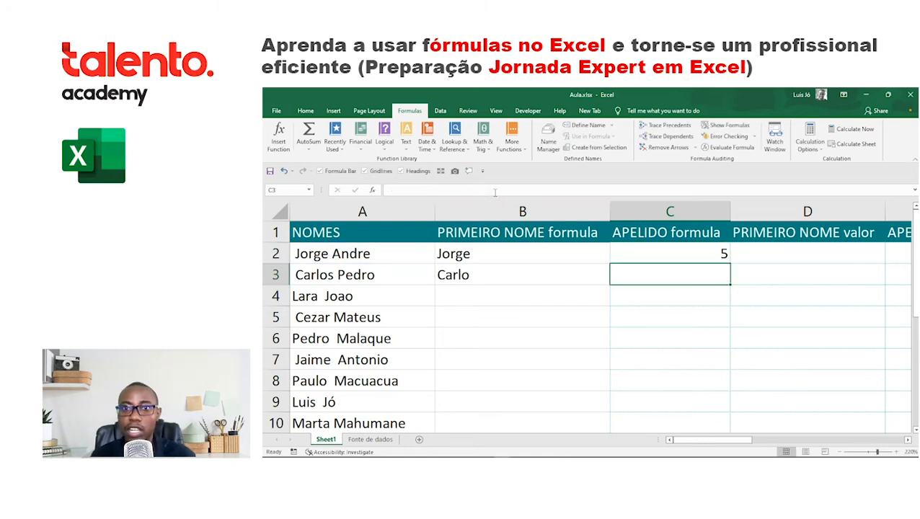
- Fill C2's FIND formula down to C3 and return to the LEFT formula in B2
click(642, 252)
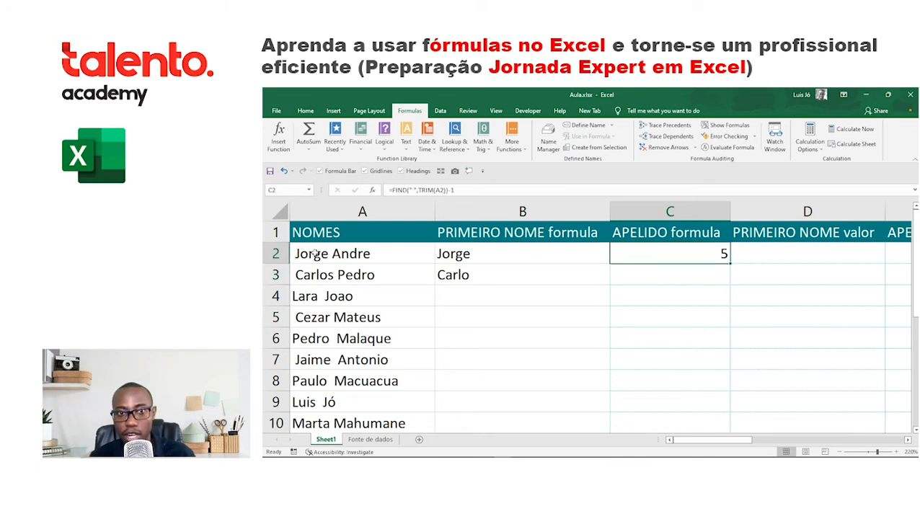
drag(729, 263, 714, 279)
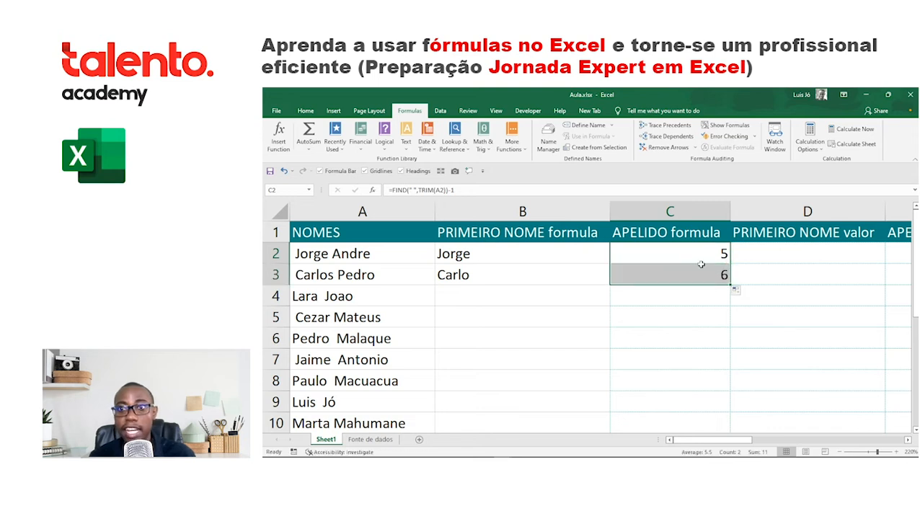
click(704, 256)
key(Down)
click(704, 254)
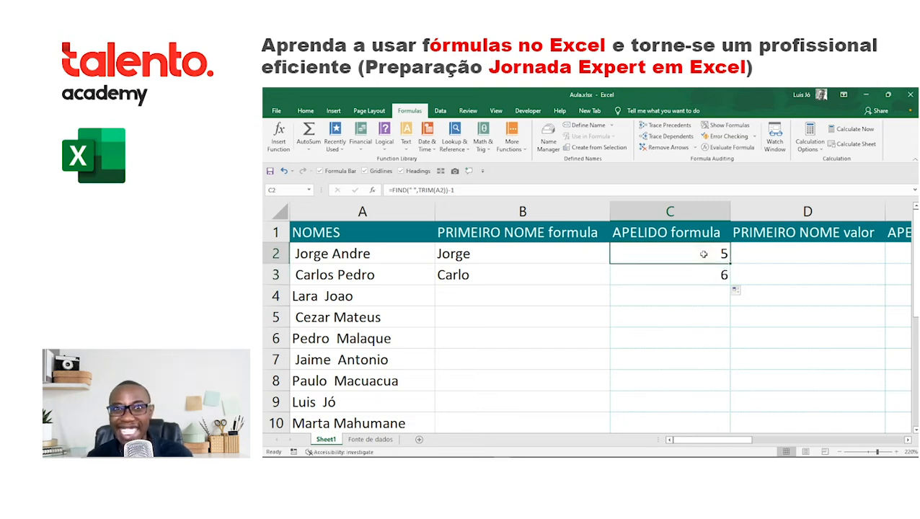
click(491, 259)
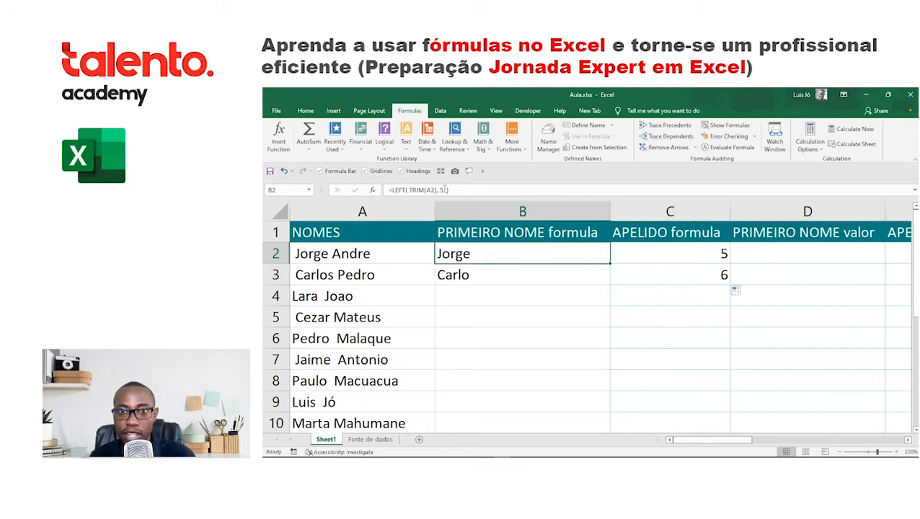
- Replace the 5 in B2's LEFT formula with the expression FIND(" ",TRIM(A2))-1 copied from C2
click(445, 189)
click(708, 247)
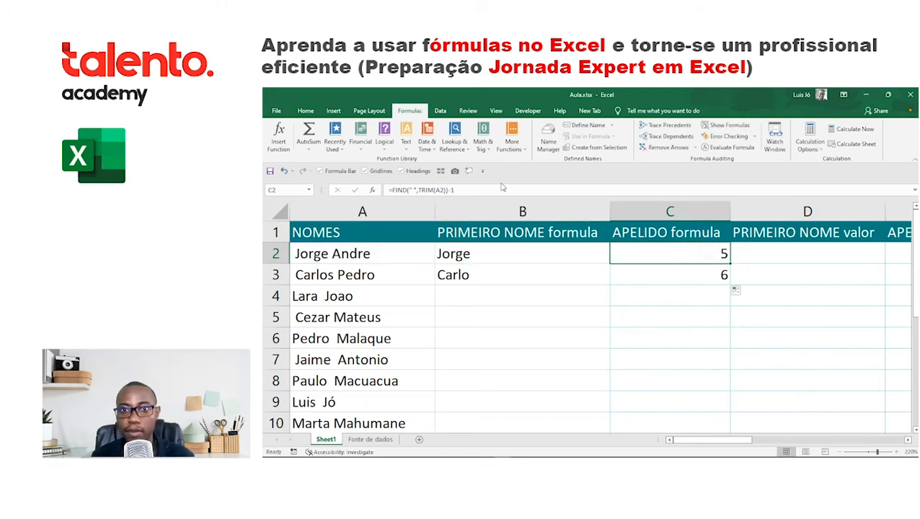
drag(455, 190, 390, 189)
key(ctrl+c)
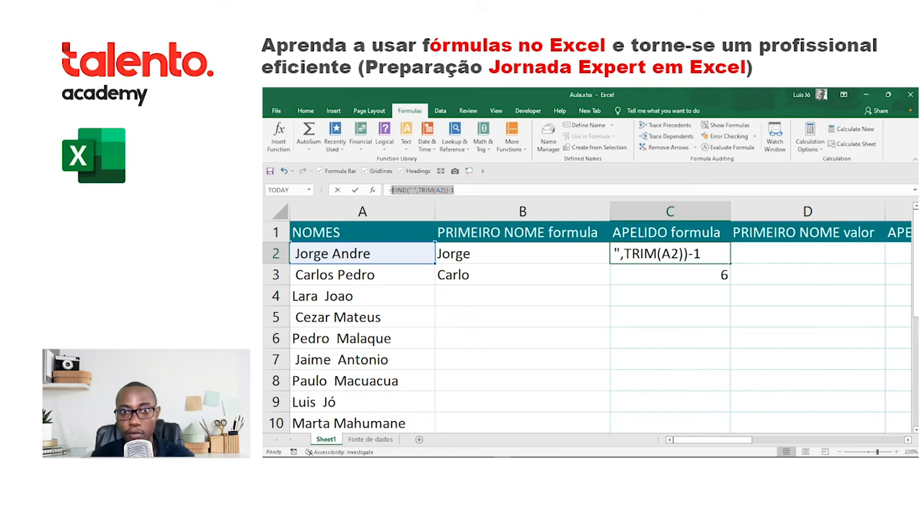
click(513, 253)
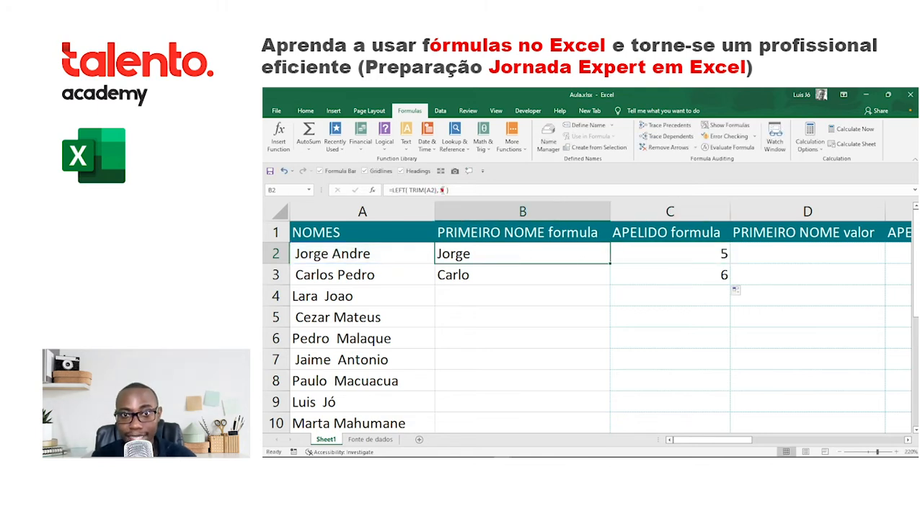
click(443, 189)
key(BackSpace)
key(ctrl+v)
key(Return)
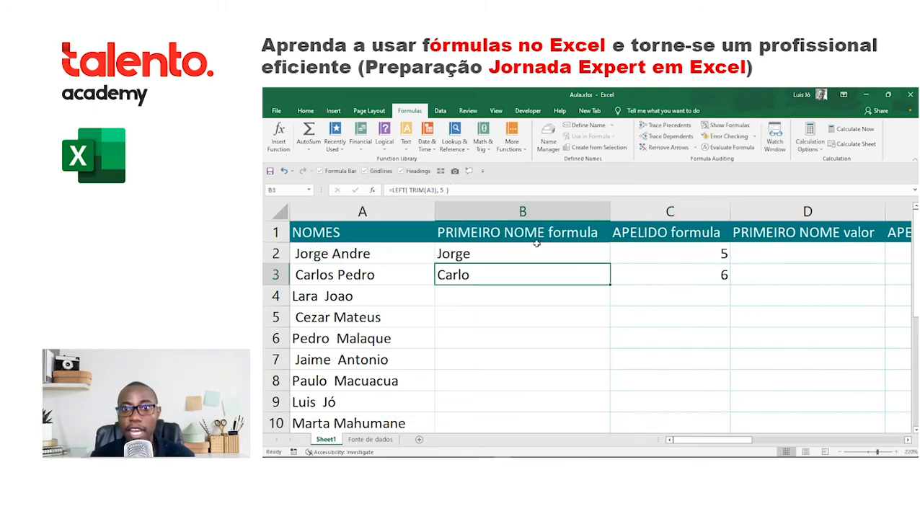
- Fill B2's combined LEFT formula down through B10 for all the listed names
click(569, 259)
drag(610, 277, 499, 332)
click(523, 266)
click(556, 255)
click(588, 323)
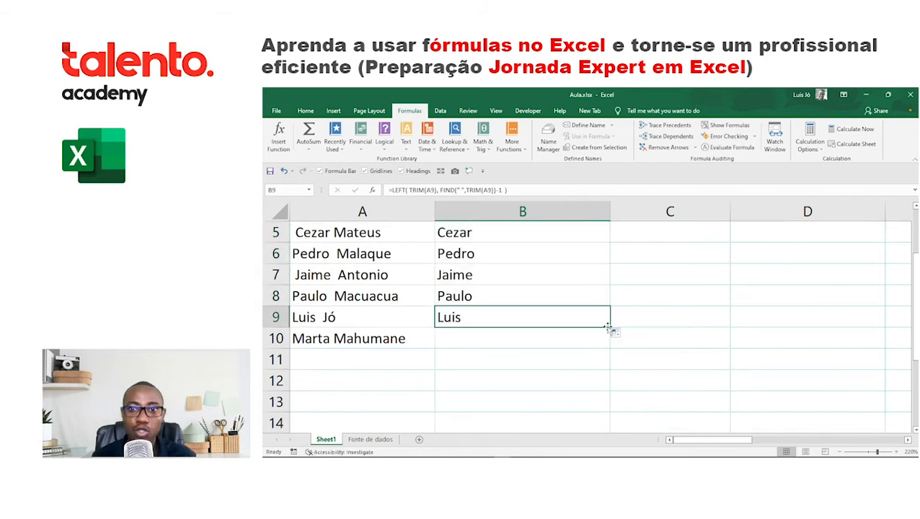
drag(609, 328, 611, 339)
scroll(532, 329, up, 2)
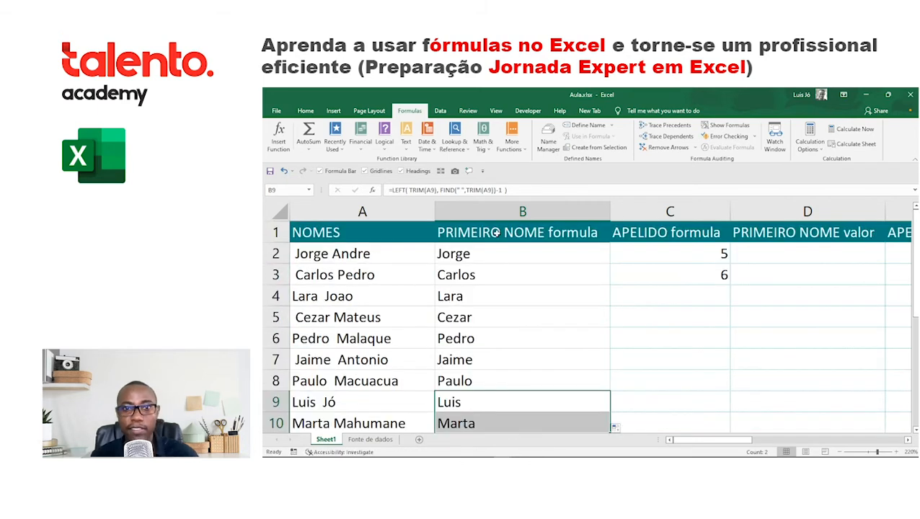
- Clear the helper FIND formulas from C2:C3
click(296, 254)
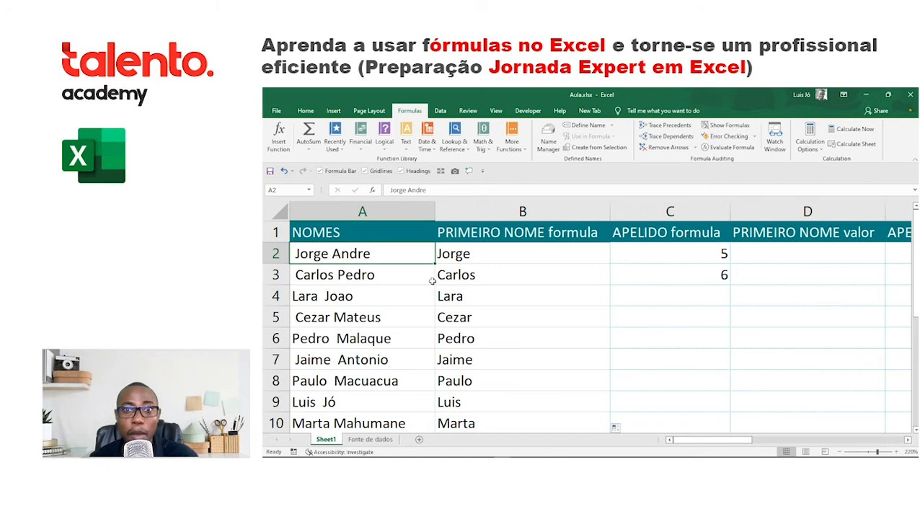
drag(479, 257, 500, 259)
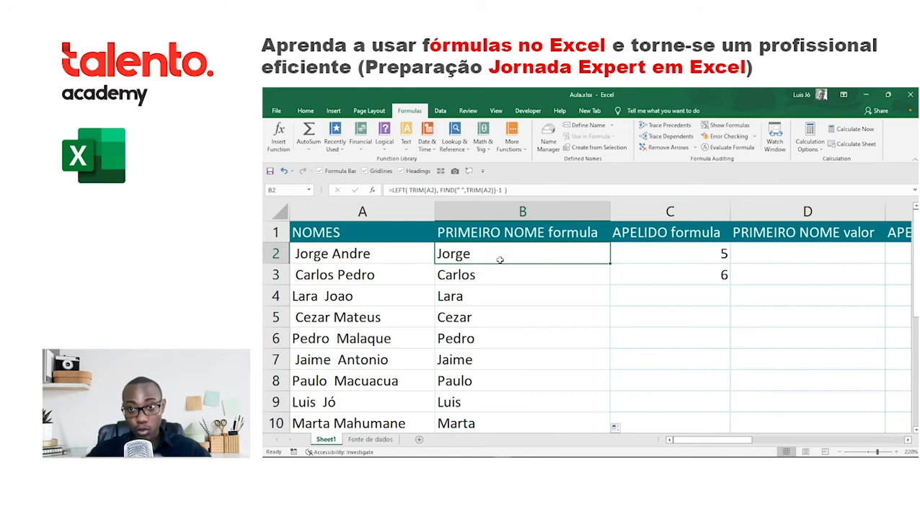
drag(667, 260, 674, 279)
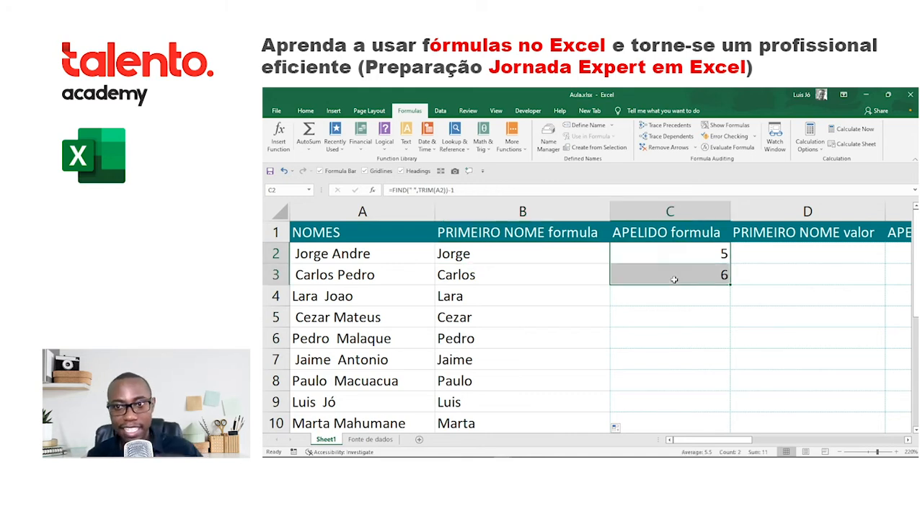
key(Delete)
- Examine the nested LEFT, TRIM and FIND arguments in B2's formula and the first names extracted down column B
click(489, 248)
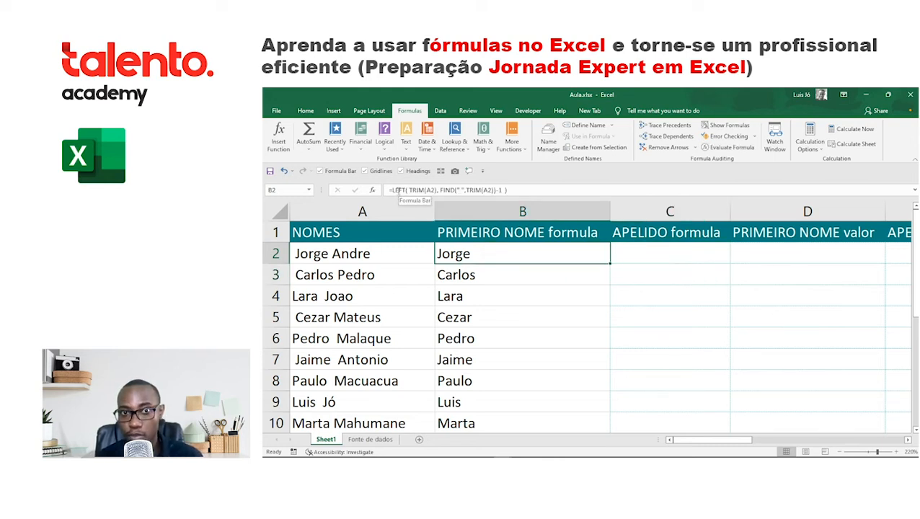
click(405, 191)
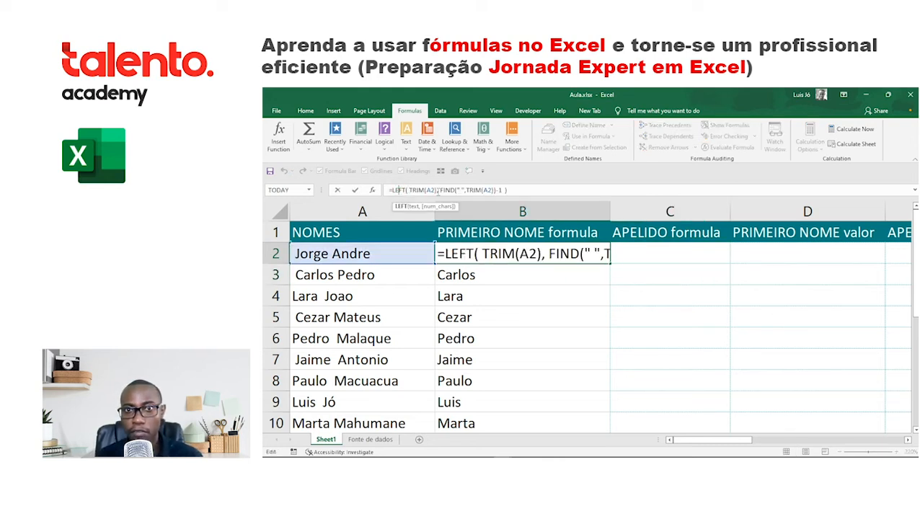
click(449, 185)
click(481, 187)
click(497, 189)
click(512, 190)
key(Return)
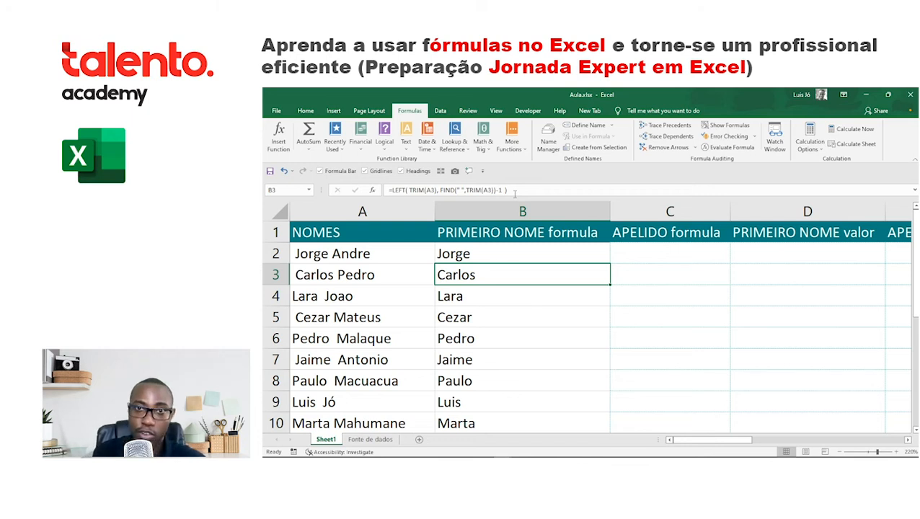
click(506, 211)
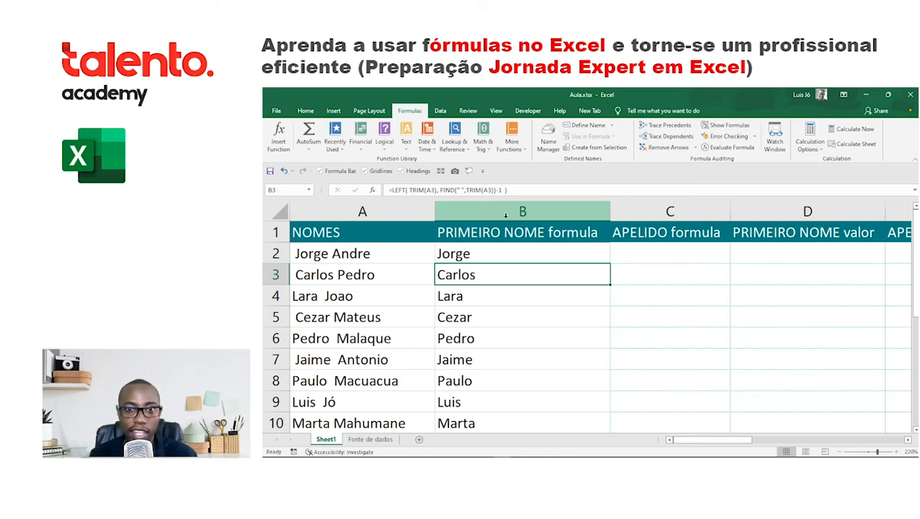
click(476, 295)
scroll(358, 333, down, 4)
scroll(358, 333, up, 4)
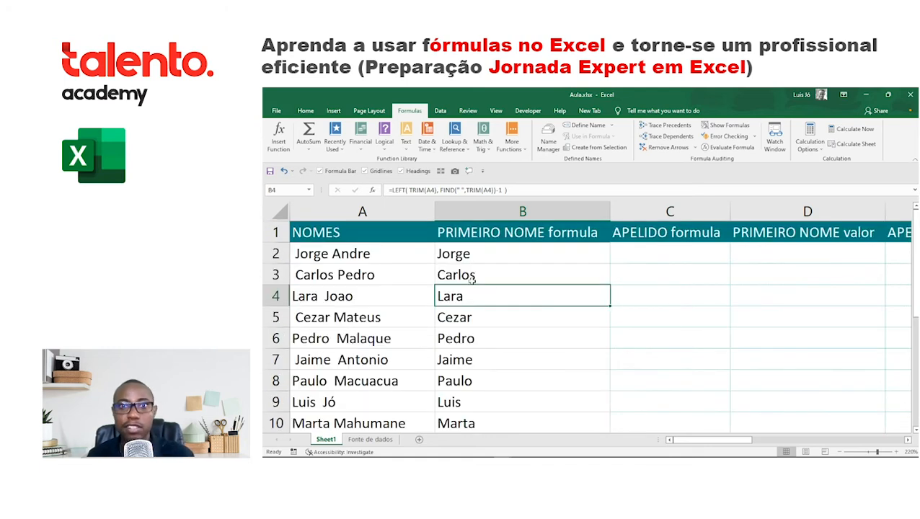
click(477, 254)
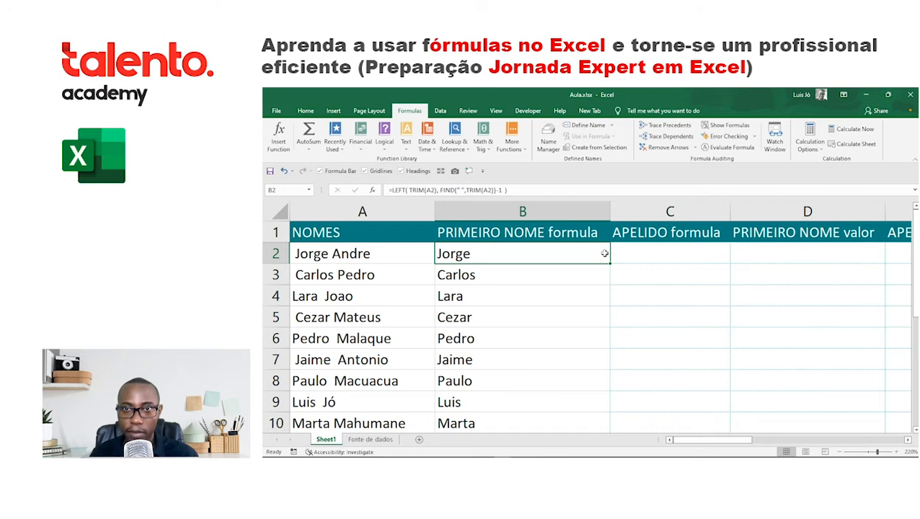
- Try extracting the surname in C2 with =RIGHT(A2,5)
click(642, 254)
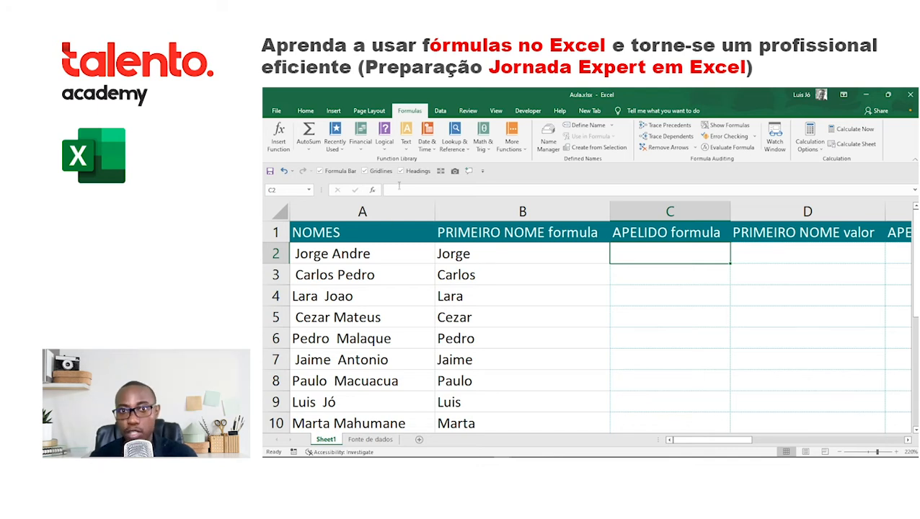
click(408, 148)
click(595, 304)
text(=ri)
key(Tab)
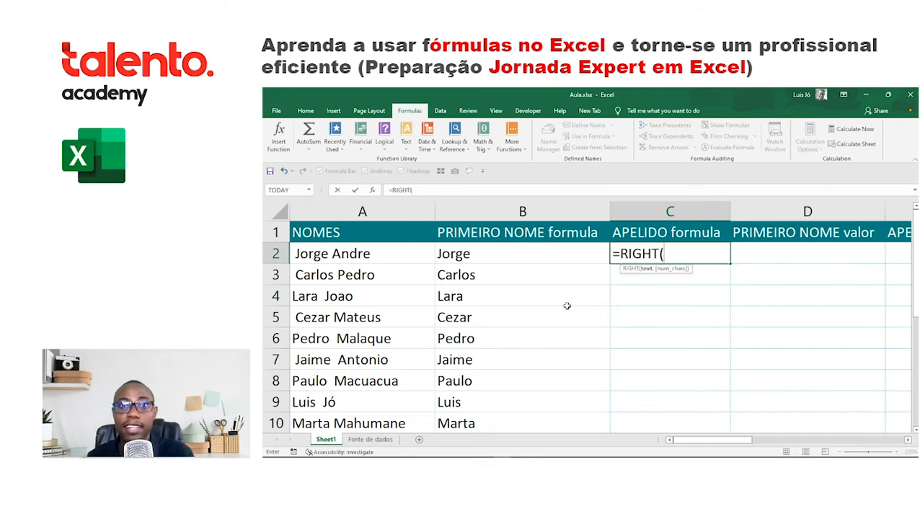
click(389, 263)
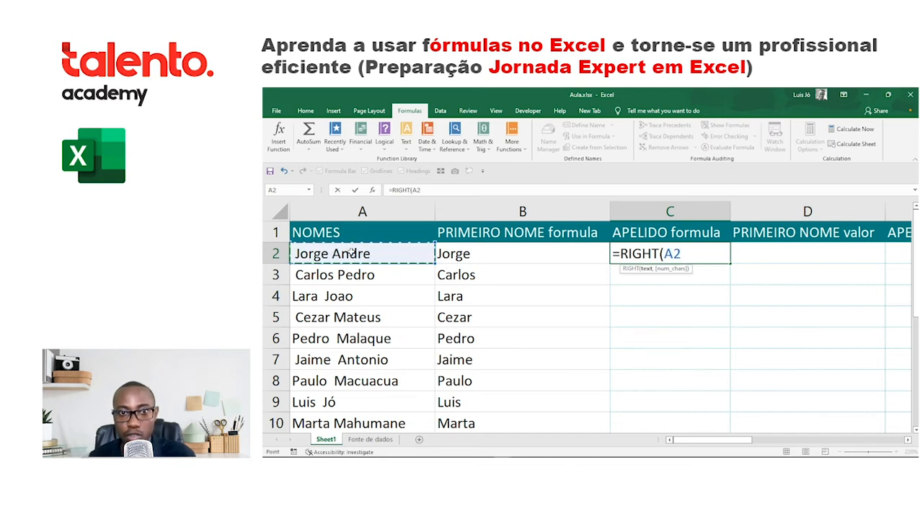
text(,5))
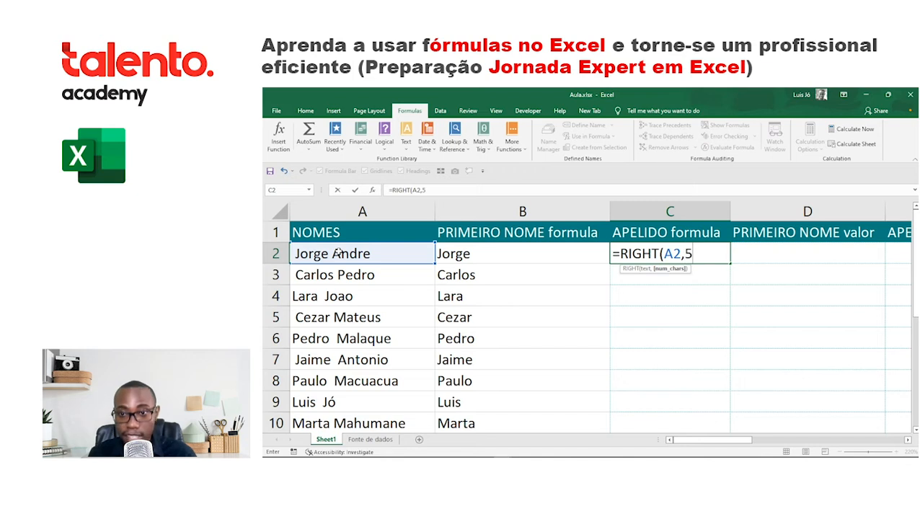
key(Return)
click(692, 258)
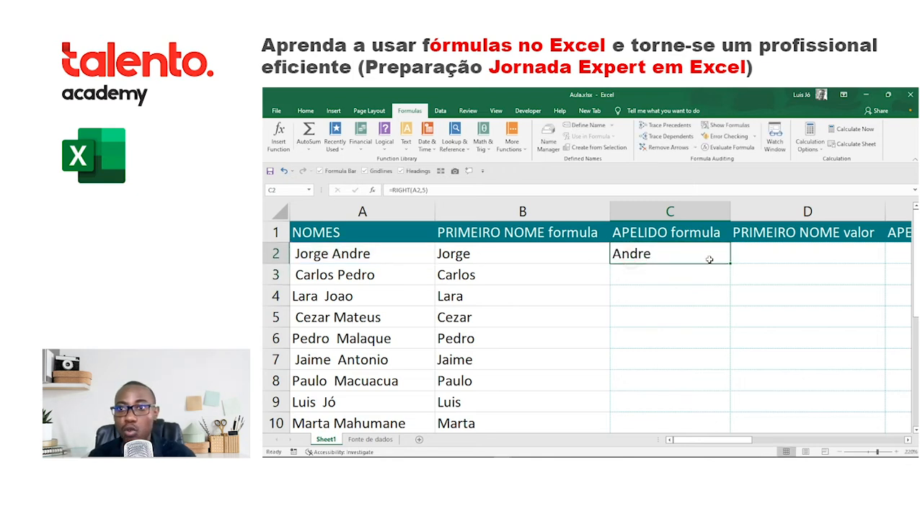
- Fill C2's RIGHT formula down to C5, check the surnames it gives and clear C2:C5
drag(729, 264, 729, 325)
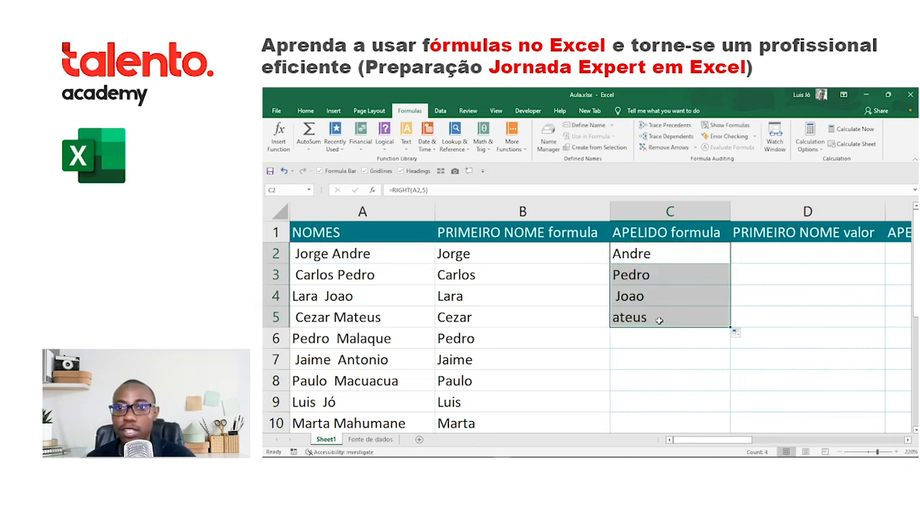
click(635, 318)
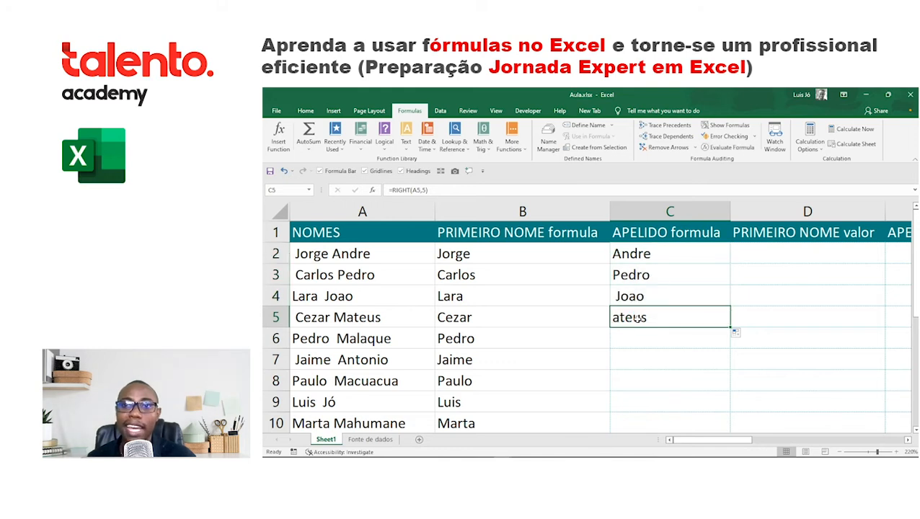
click(628, 300)
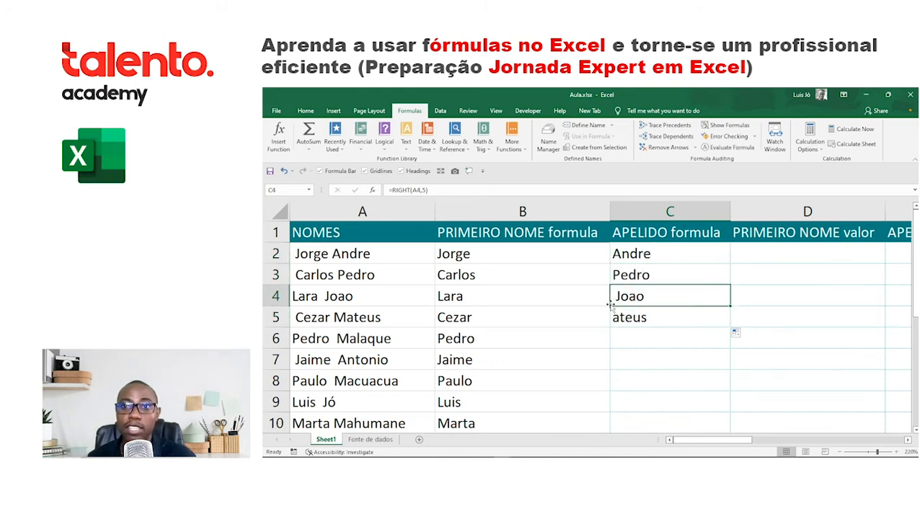
drag(641, 257, 643, 314)
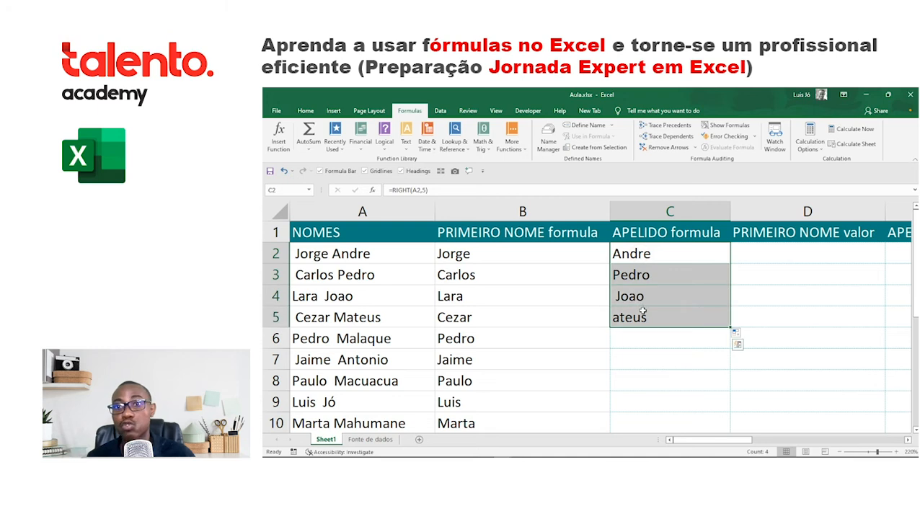
key(Delete)
click(483, 250)
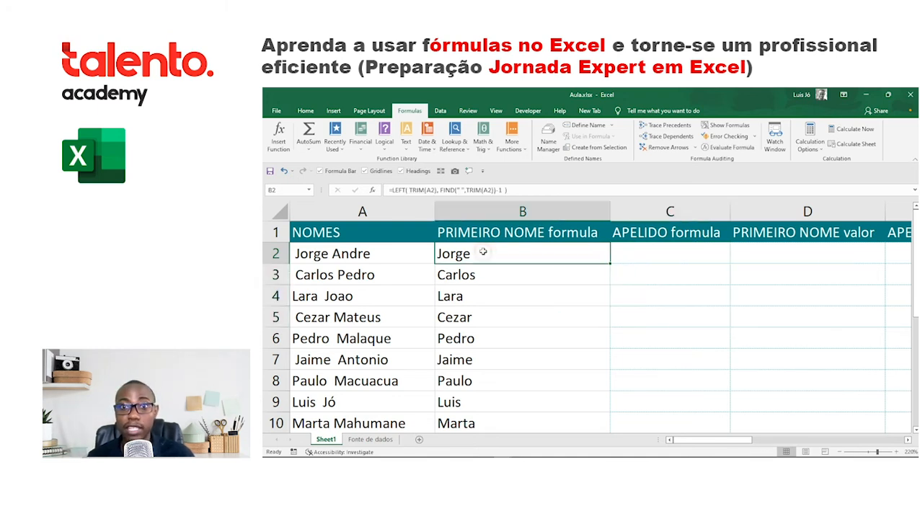
- Give the APELIDO formula header in C1 an orange fill
click(648, 233)
click(306, 110)
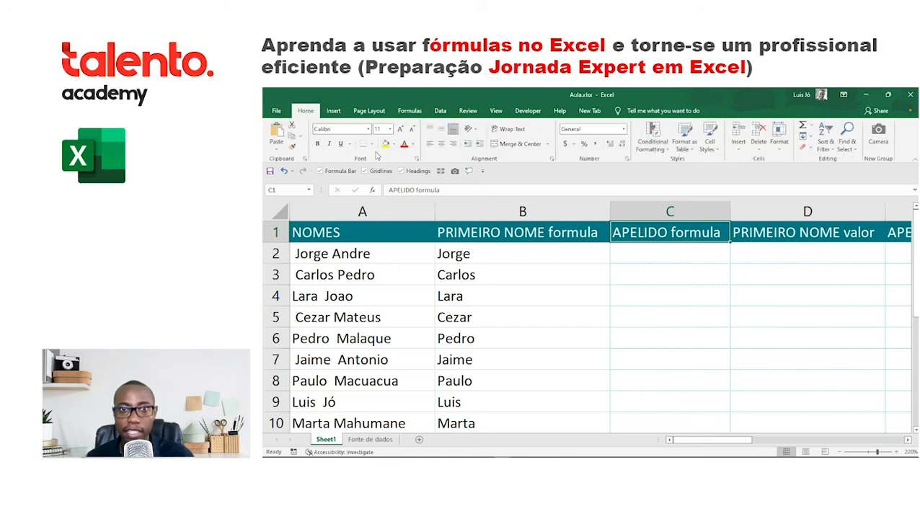
click(394, 144)
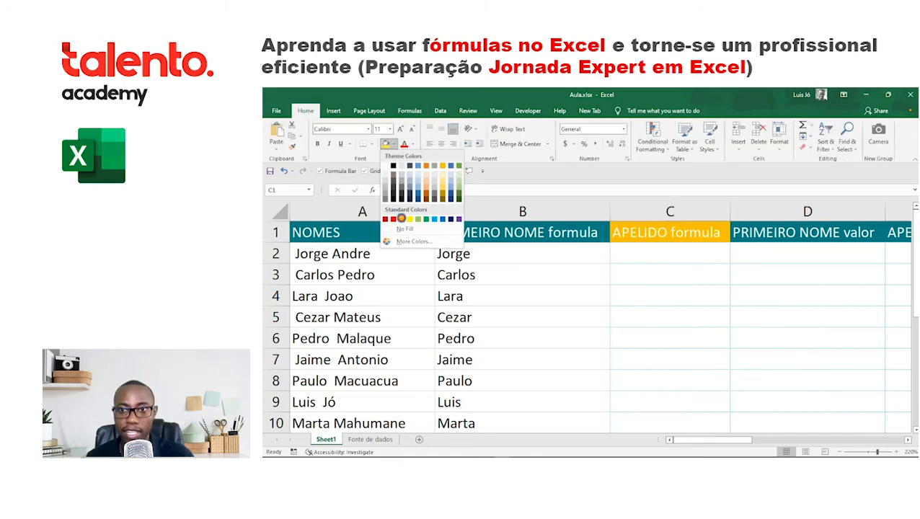
click(401, 220)
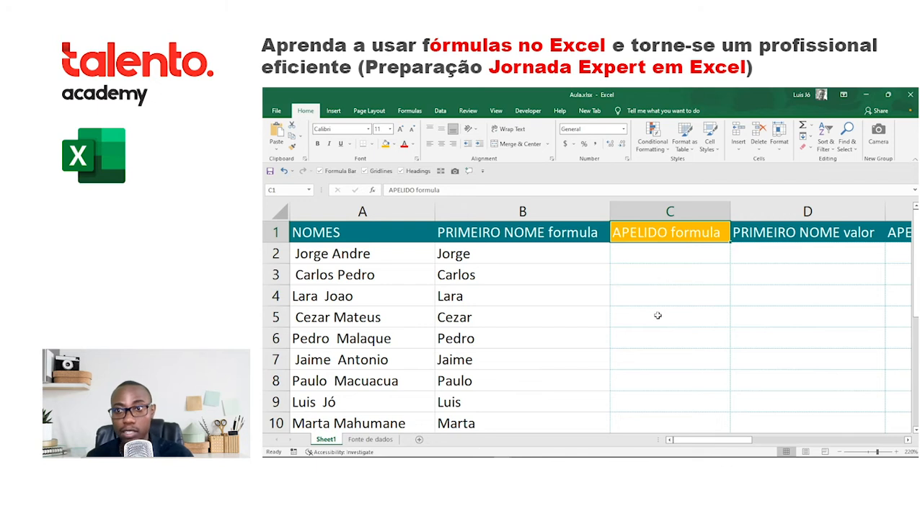
- Copy B2 with its formula and paste it into D2 under PRIMEIRO NOME valor
mouse_move(717, 440)
mouse_down()
mouse_move(747, 442)
mouse_move(714, 442)
mouse_up()
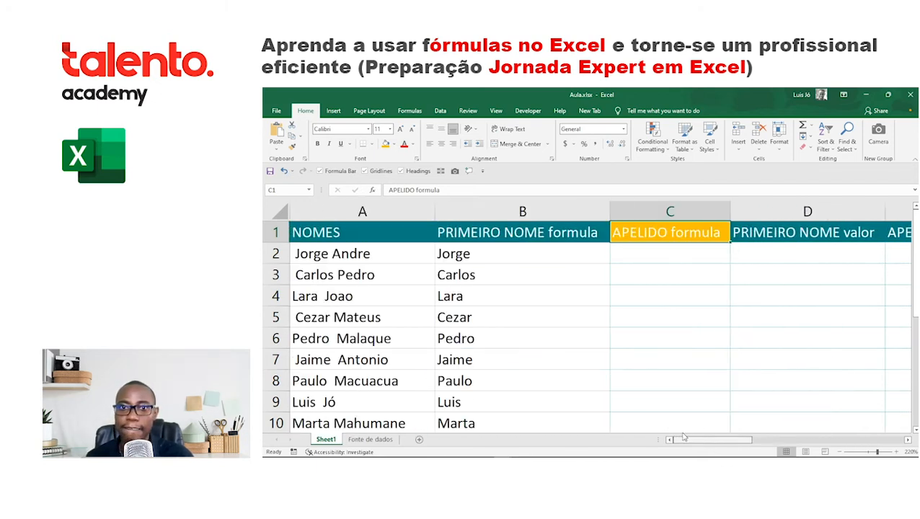
click(906, 439)
click(906, 439)
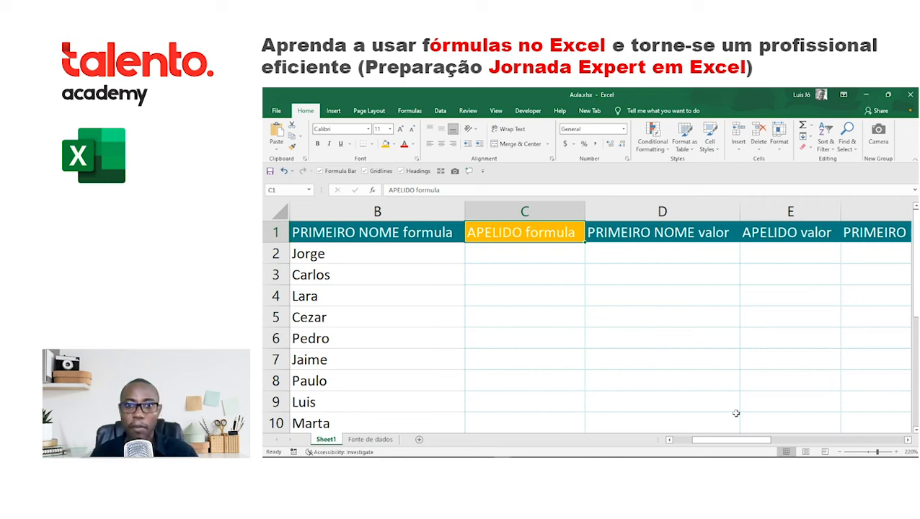
click(574, 249)
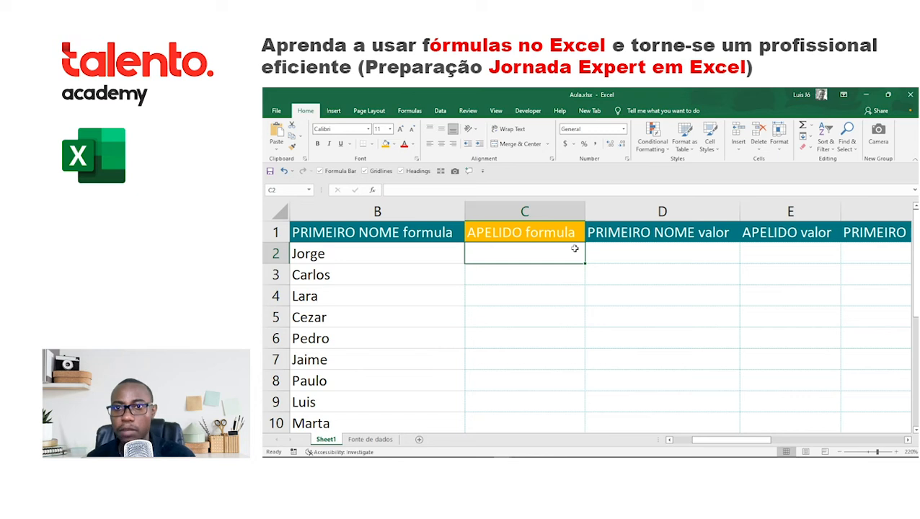
click(653, 240)
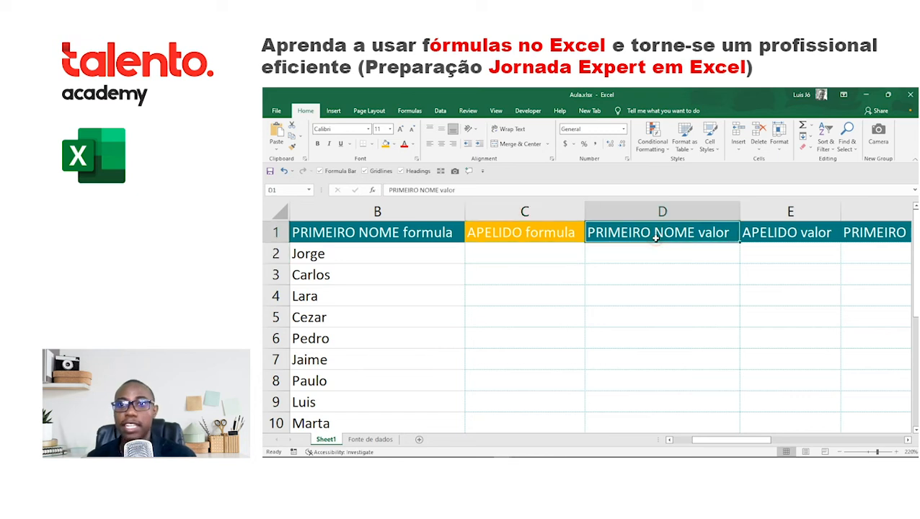
click(413, 258)
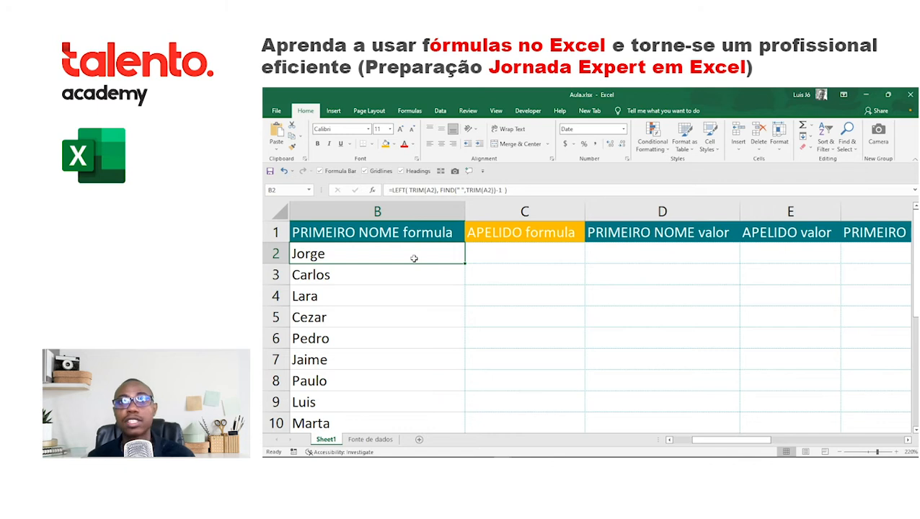
key(ctrl+c)
click(609, 255)
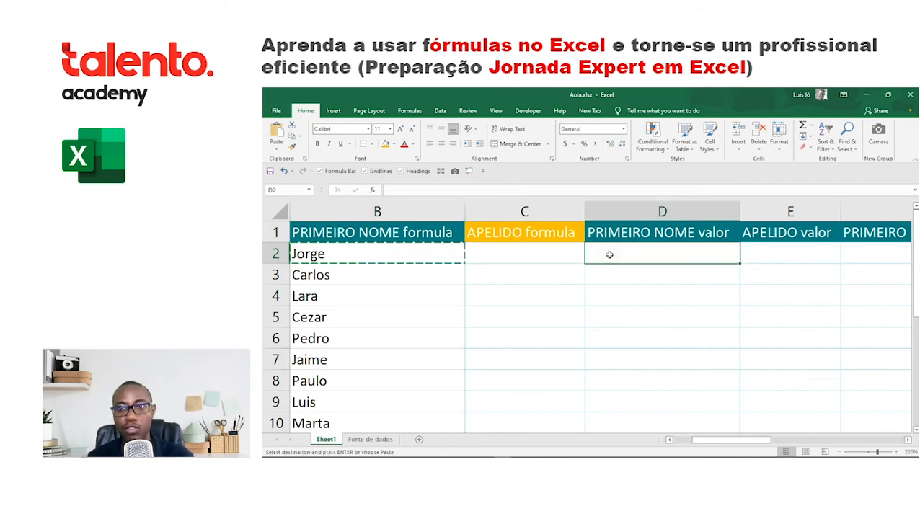
key(ctrl+v)
key(Escape)
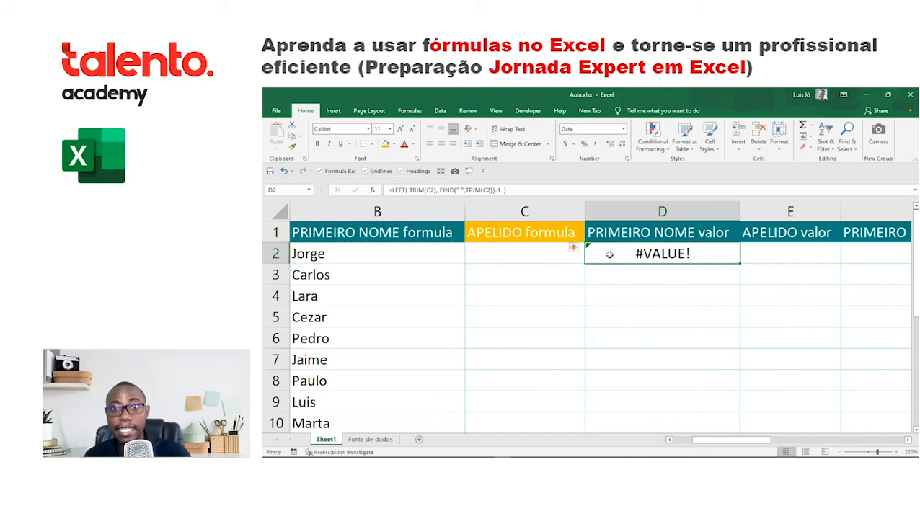
- Inspect the formula pasted into D2, clear that cell and compare it with the original formula in B2
click(534, 192)
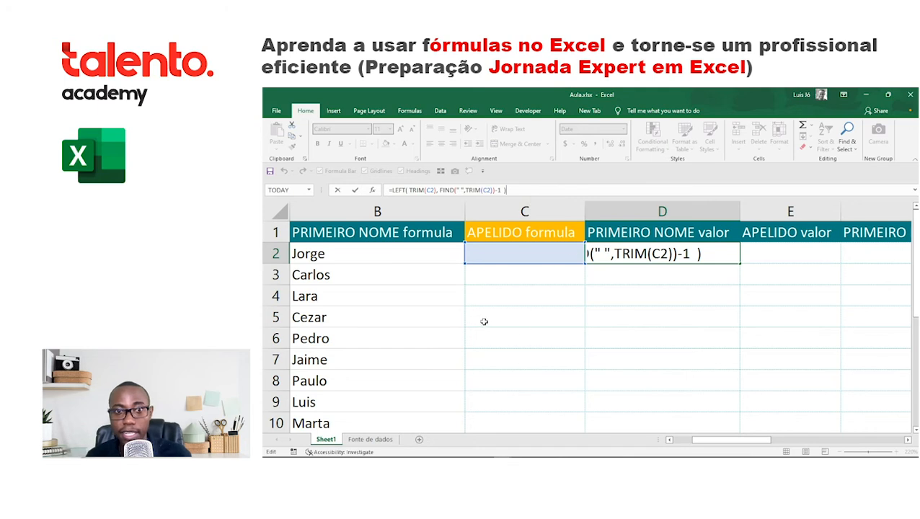
key(Escape)
key(Delete)
click(418, 255)
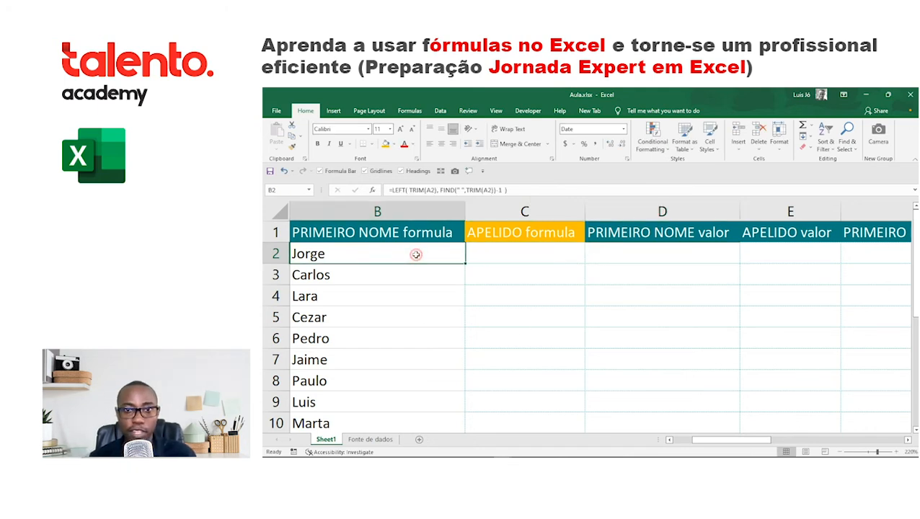
click(608, 255)
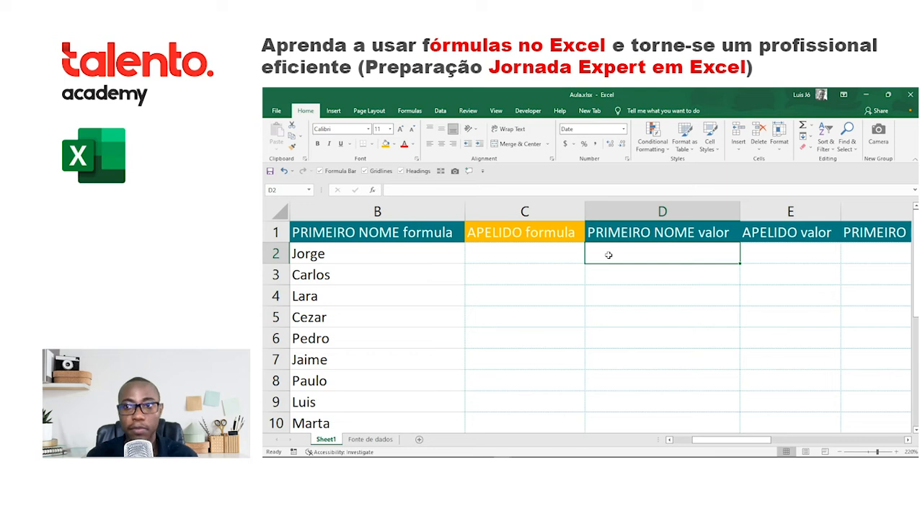
click(379, 256)
key(ctrl+c)
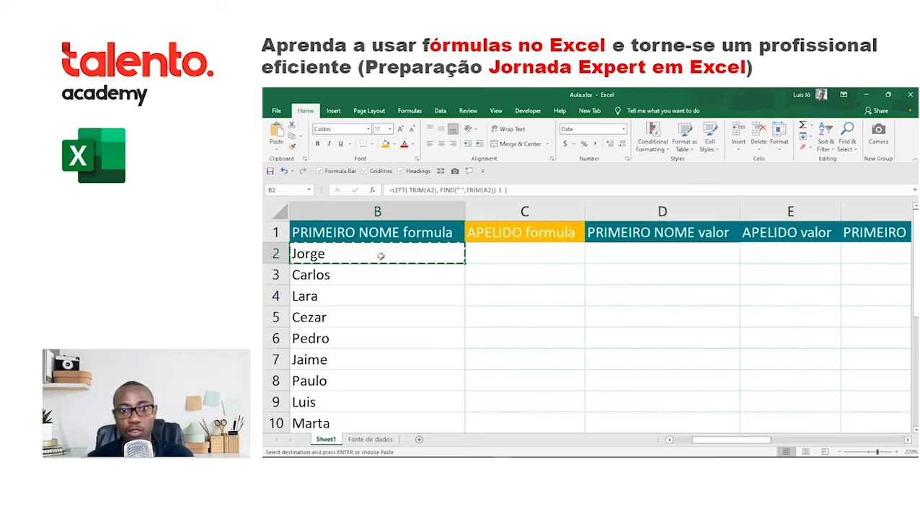
click(619, 254)
click(354, 257)
key(Escape)
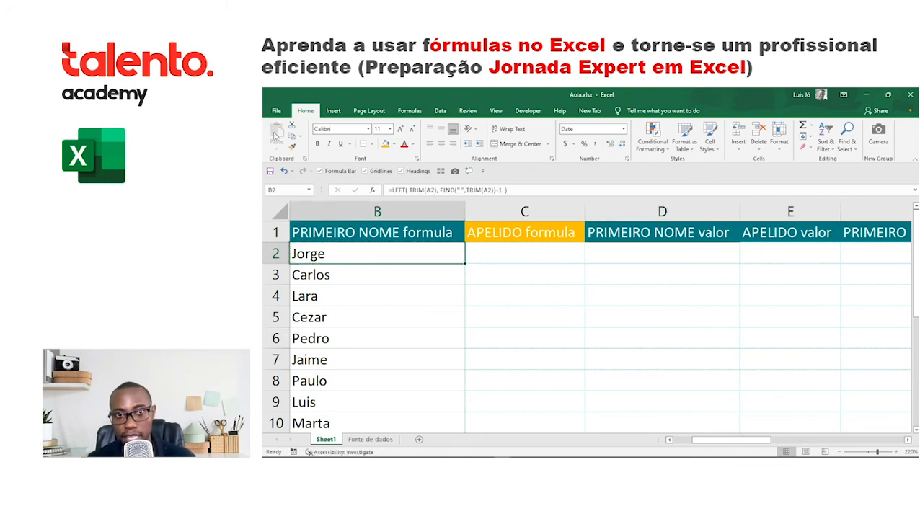
- Copy B2 and paste only its value into D2 using Paste Special with the Values option
key(ctrl+c)
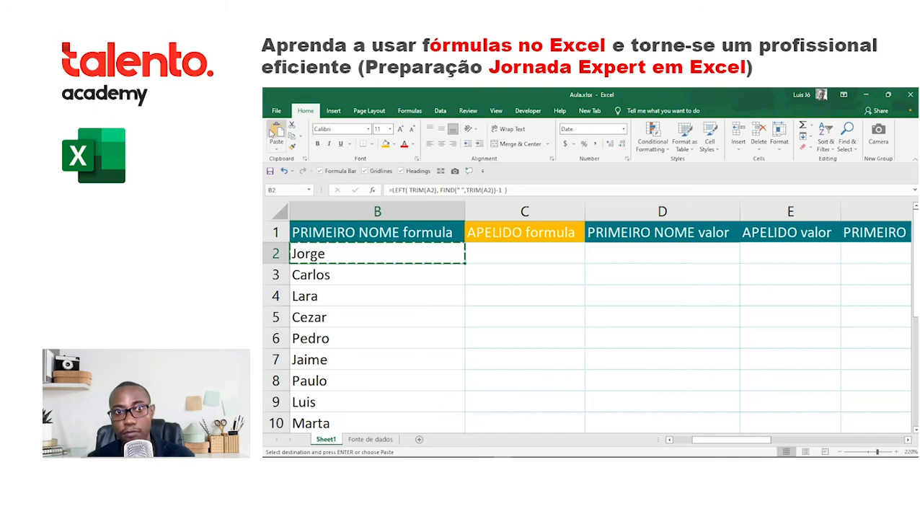
click(611, 253)
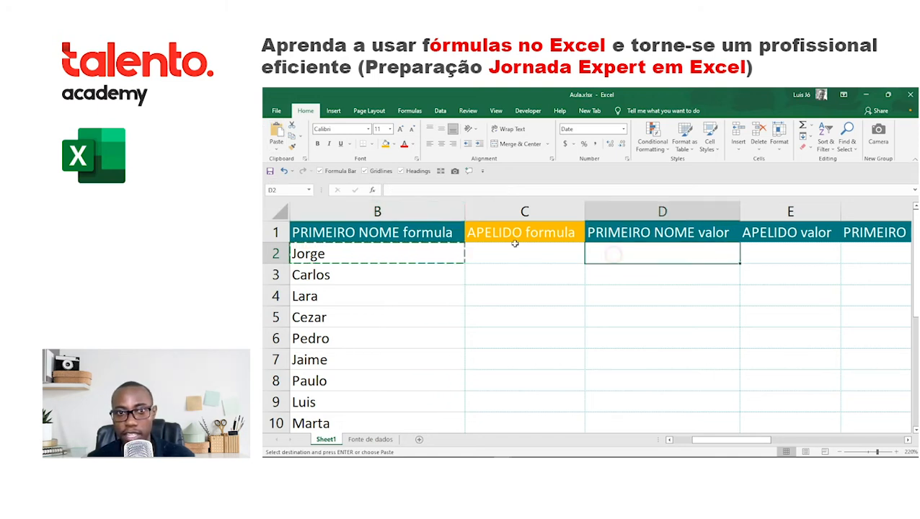
click(278, 149)
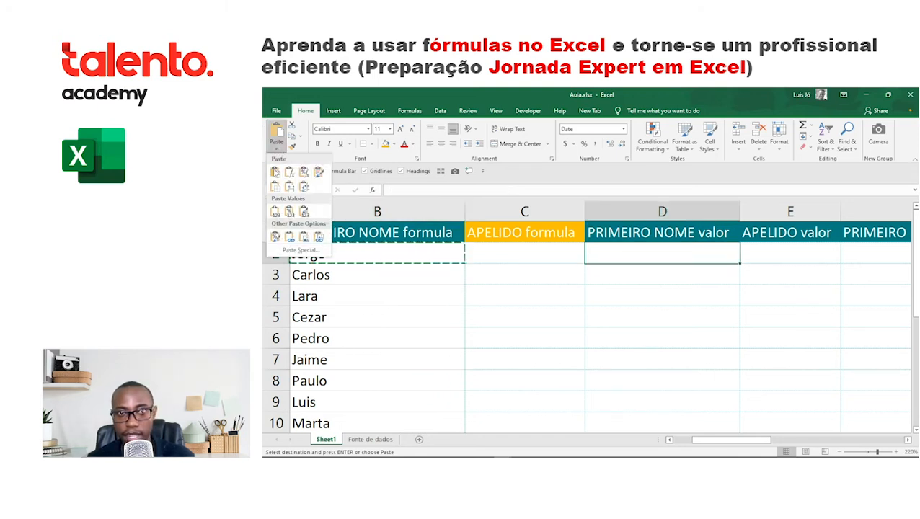
click(300, 250)
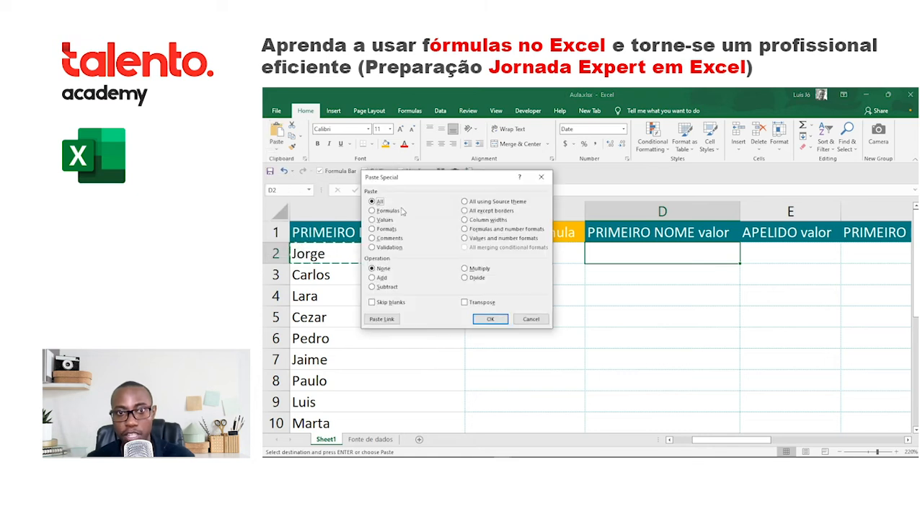
drag(440, 182, 422, 189)
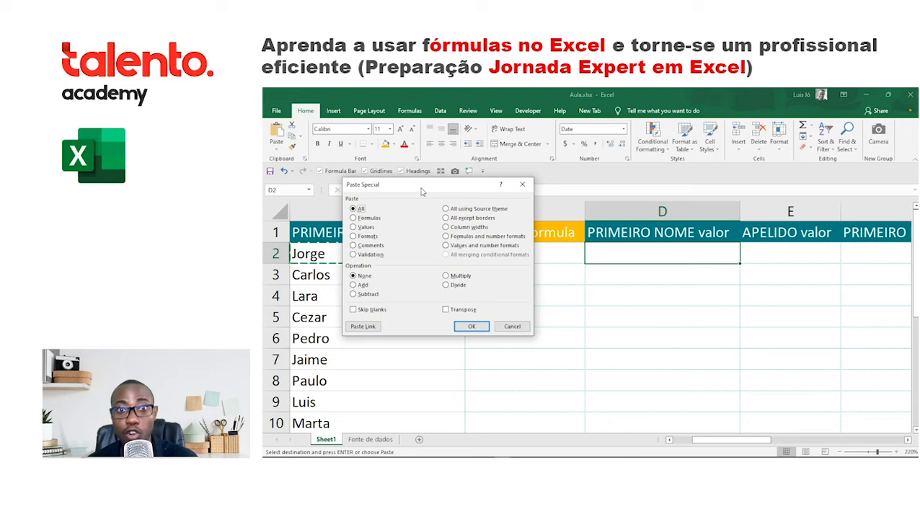
click(353, 227)
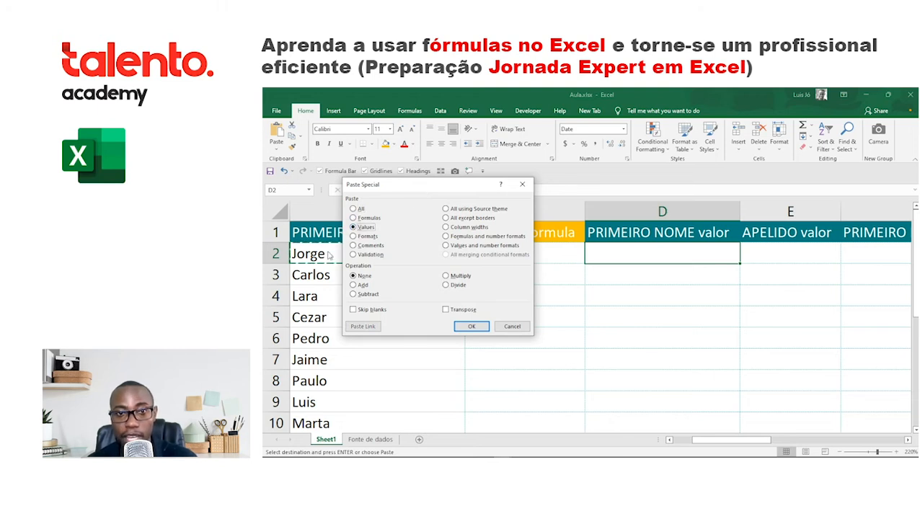
click(522, 185)
click(325, 252)
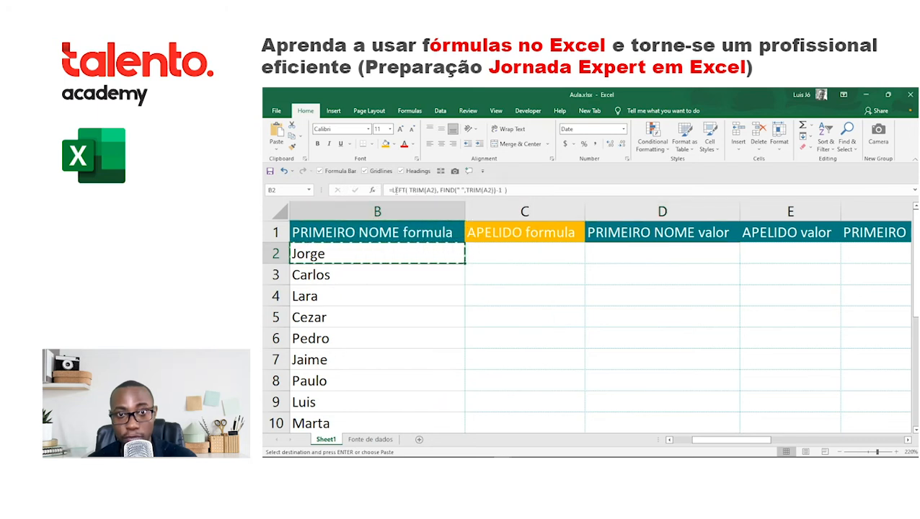
click(625, 257)
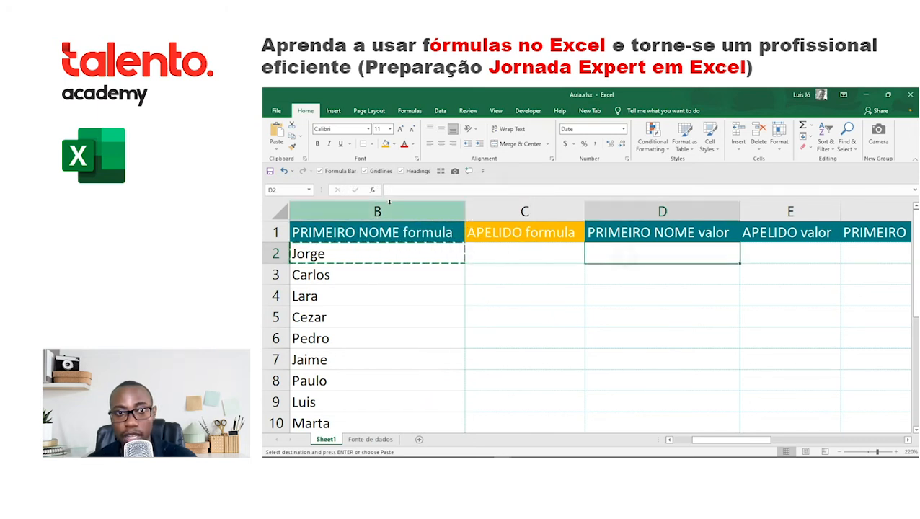
click(276, 148)
click(312, 202)
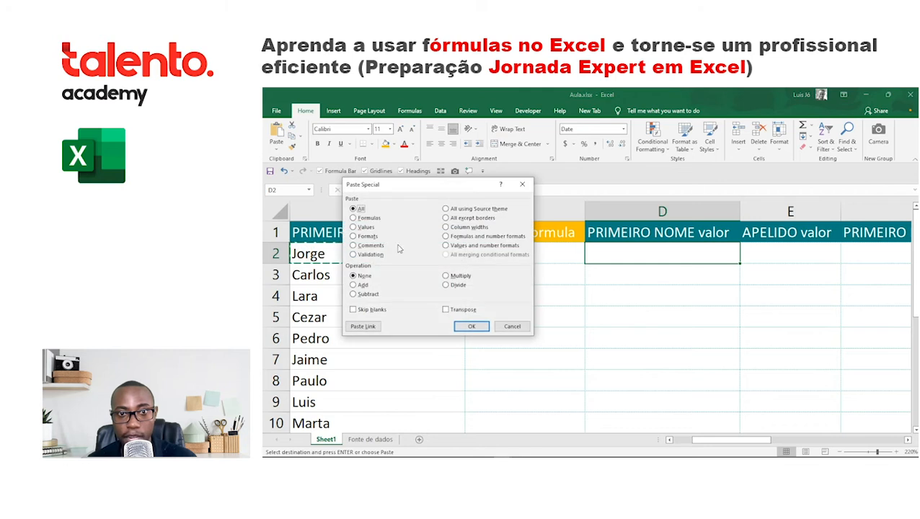
click(360, 228)
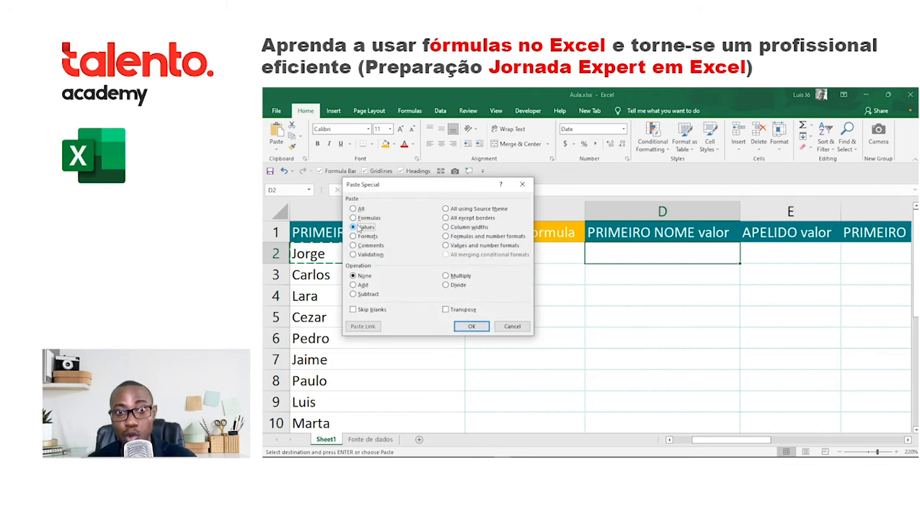
click(472, 326)
- Check that D2 holds plain text, and compare it with the formula in B2
double_click(624, 256)
drag(626, 257, 546, 250)
key(Escape)
double_click(619, 253)
drag(622, 253, 618, 254)
key(Escape)
click(398, 256)
click(625, 256)
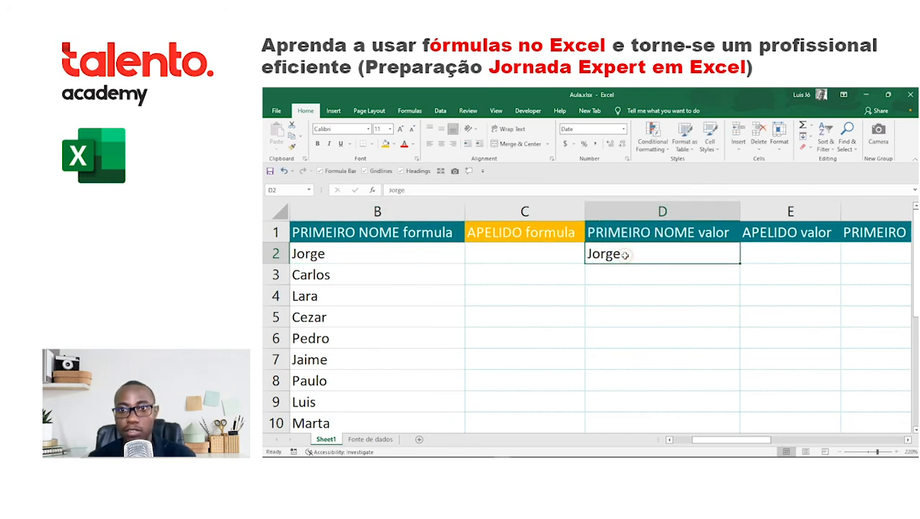
- Copy B2:B10, paste it as values only from D2 downwards, and check several of the pasted cells
drag(371, 261, 349, 341)
key(ctrl+c)
scroll(575, 275, up, 2)
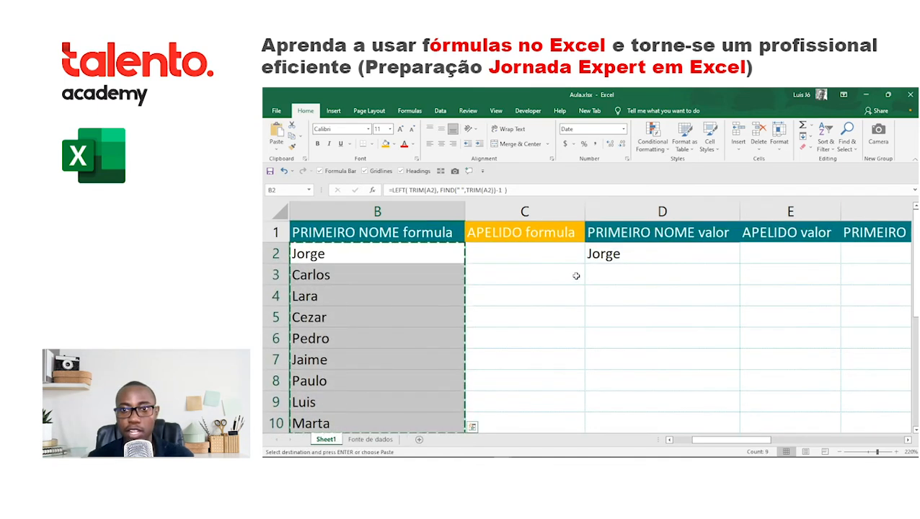
click(590, 259)
click(276, 145)
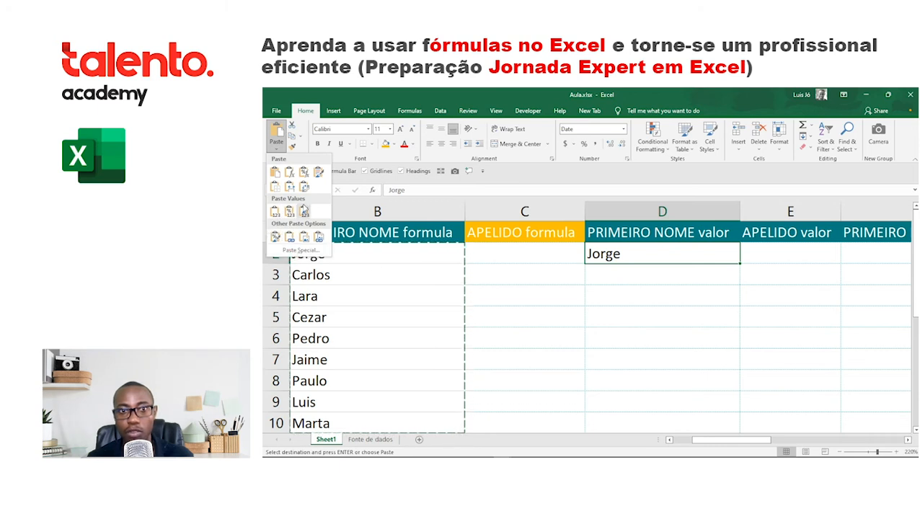
click(309, 250)
click(369, 228)
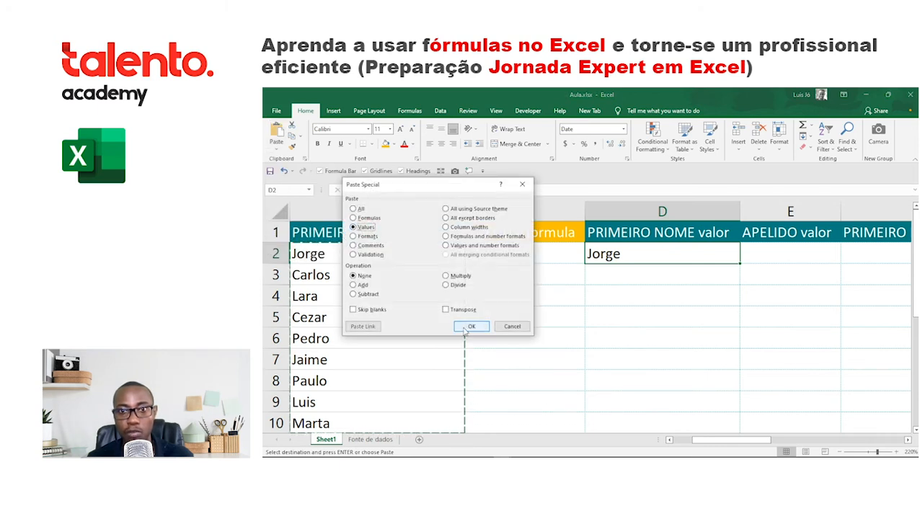
key(Return)
click(651, 260)
click(648, 281)
click(649, 315)
click(653, 352)
- Give the APELIDO valor header in E1 the same orange fill as C1
click(664, 230)
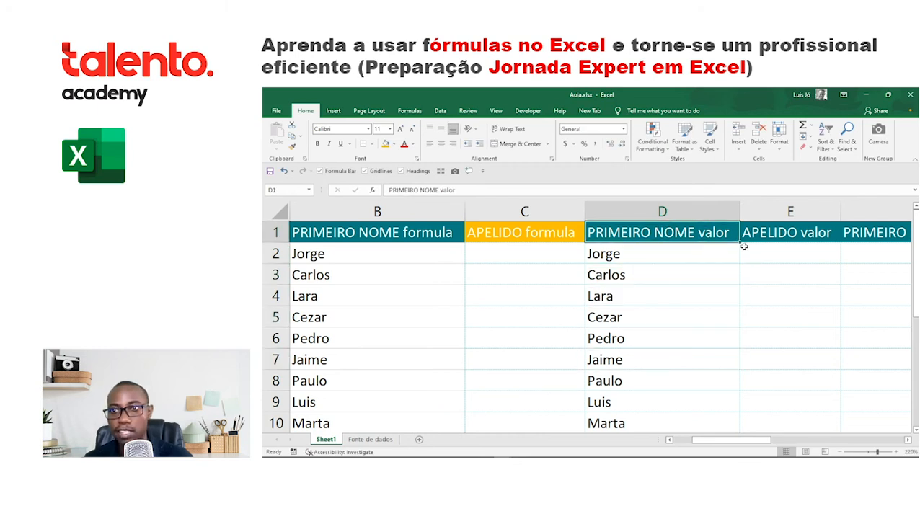
click(534, 210)
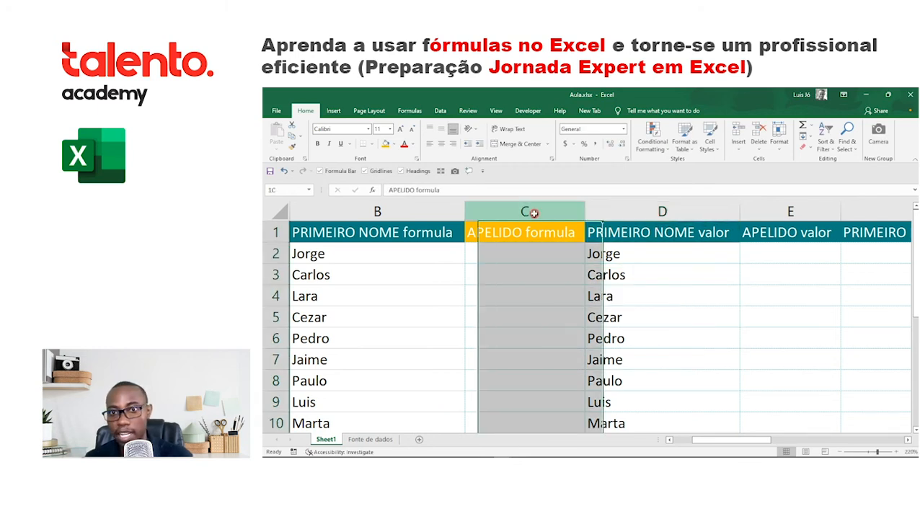
click(779, 236)
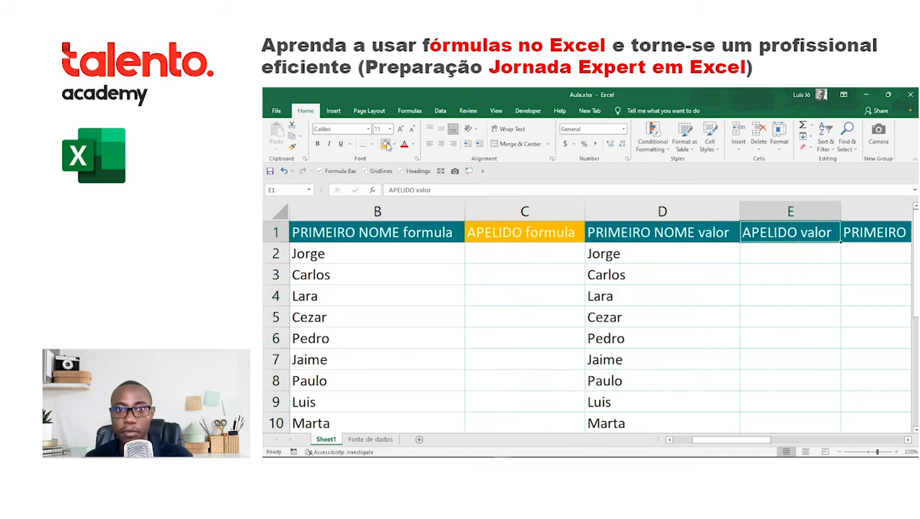
click(385, 144)
click(752, 315)
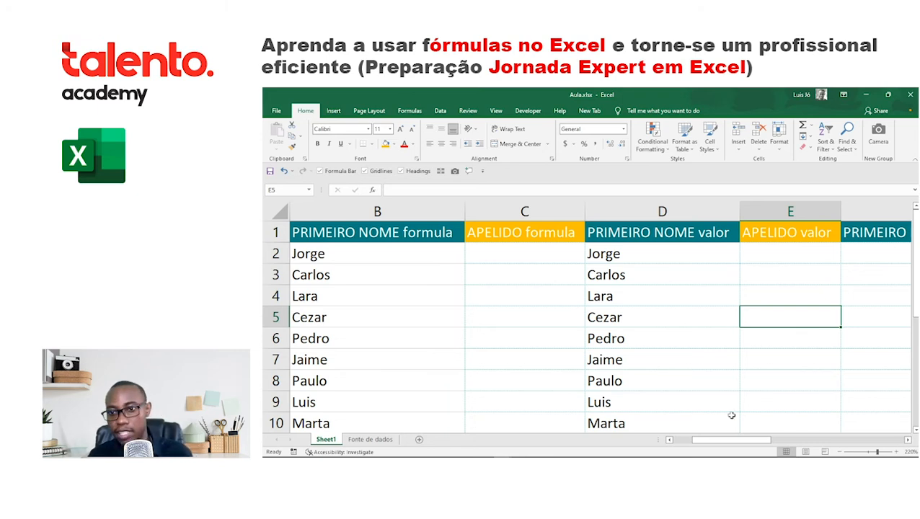
- Review the APELIDO columns and compare the first names in column D with the empty PRIMEIRO NOME inicial maiuscula column F
drag(725, 439, 762, 442)
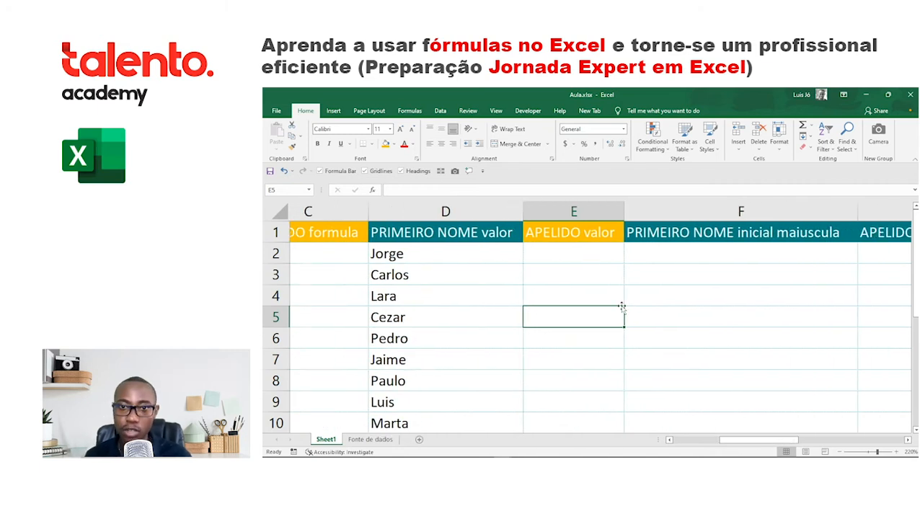
click(574, 211)
click(328, 212)
middle_click(727, 292)
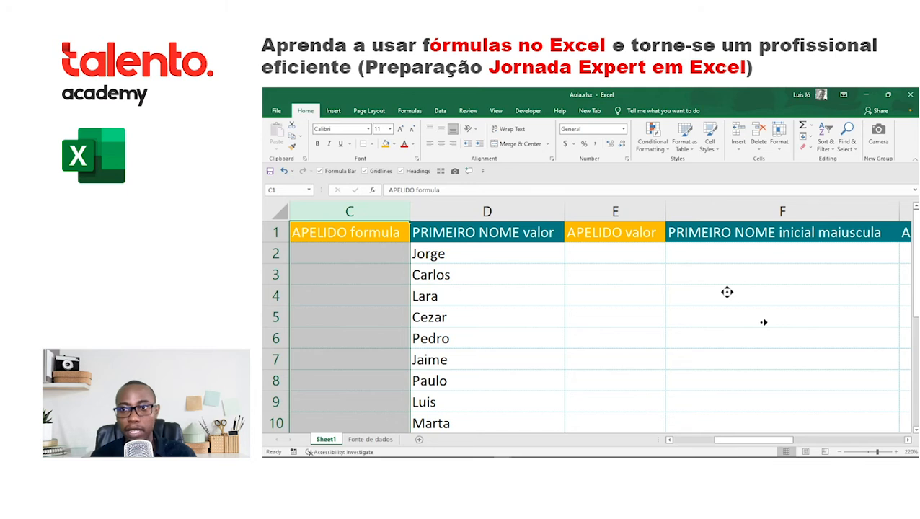
click(579, 289)
key(ctrl+Home)
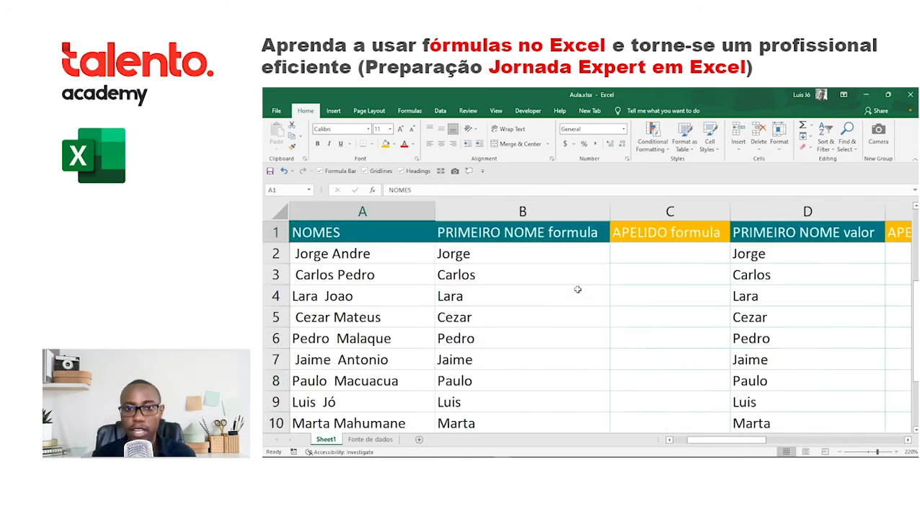
drag(740, 440, 799, 435)
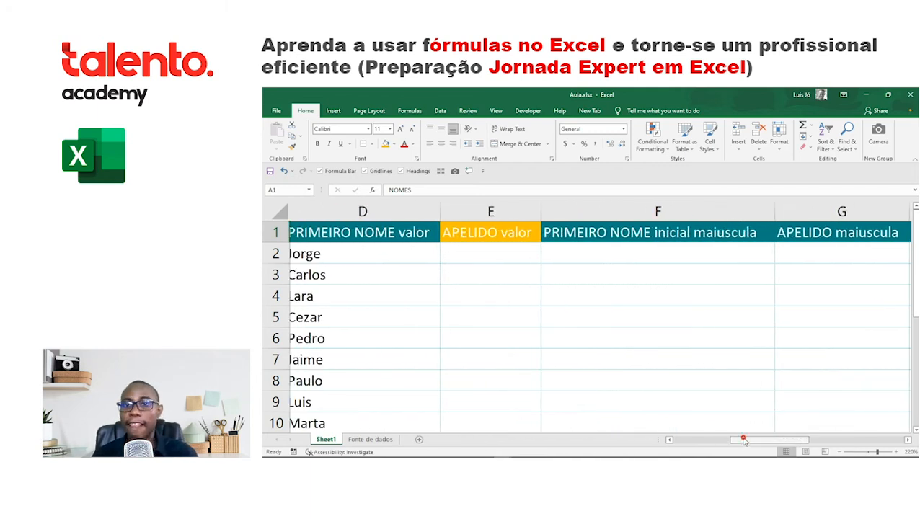
drag(744, 439, 737, 442)
click(618, 259)
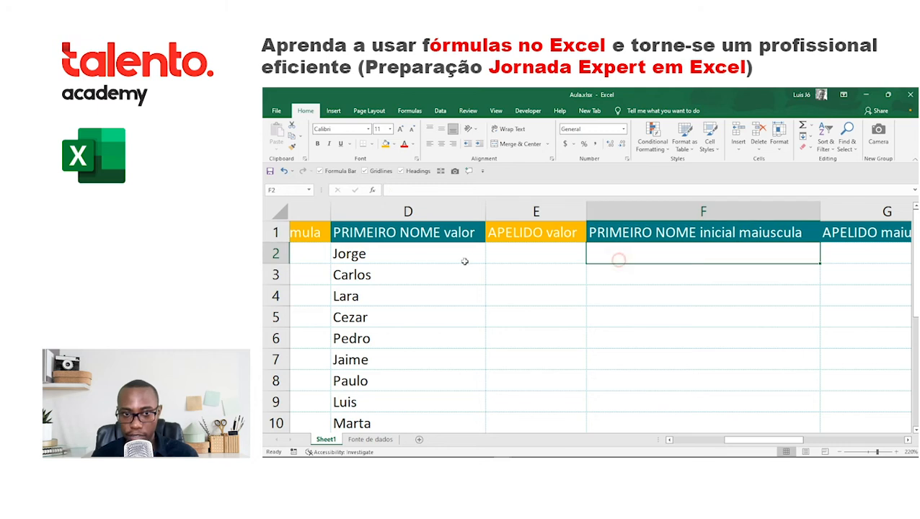
click(402, 255)
click(392, 275)
click(388, 300)
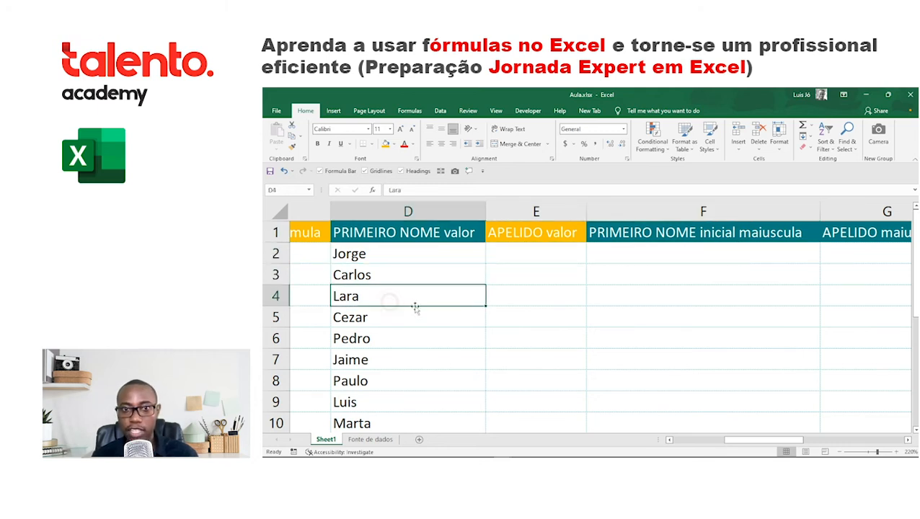
- Try entering the first name from D2 manually in capital letters in F2, and clear the cell
click(642, 249)
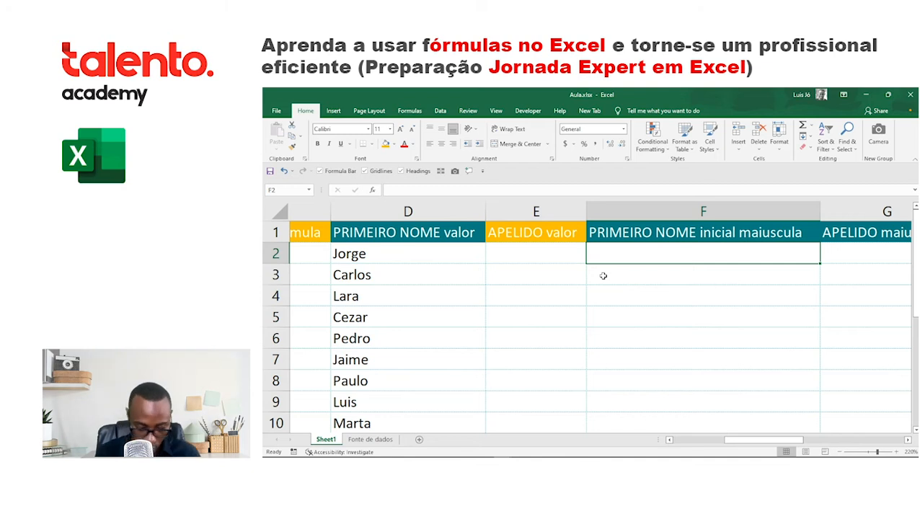
text(JORGE)
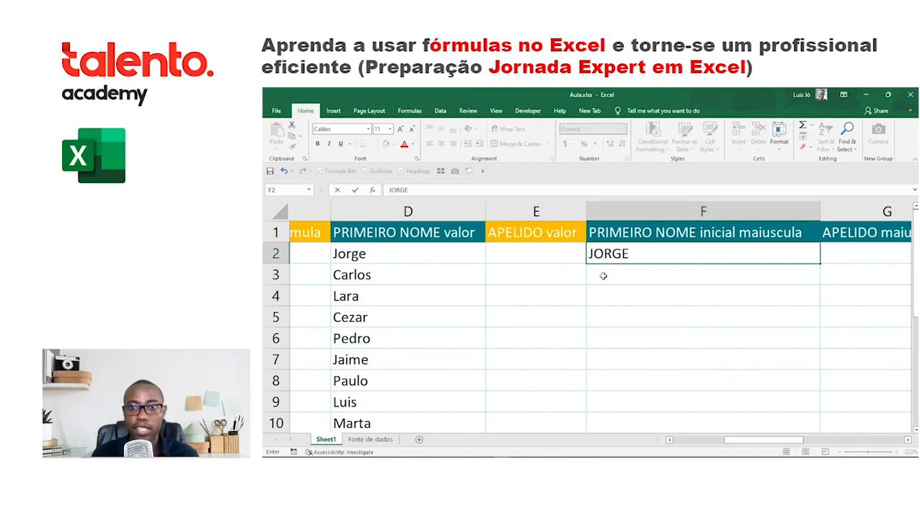
key(Return)
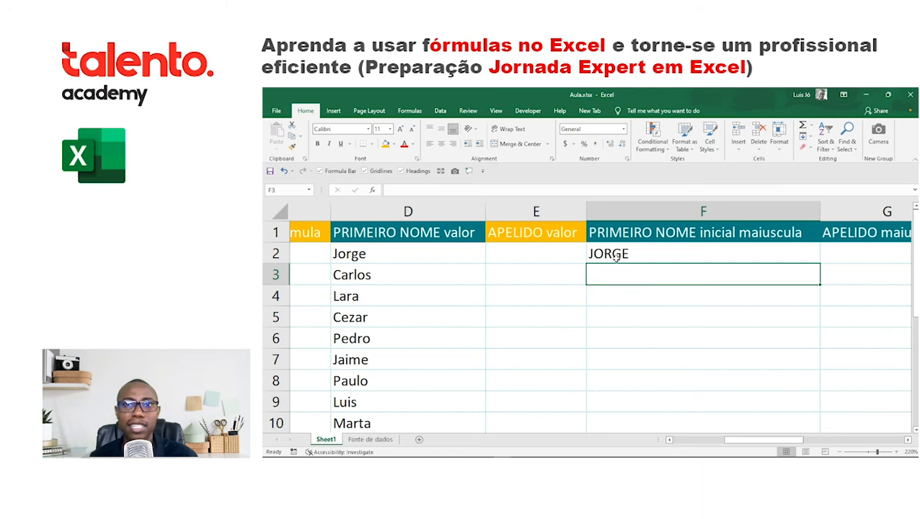
click(615, 258)
key(Delete)
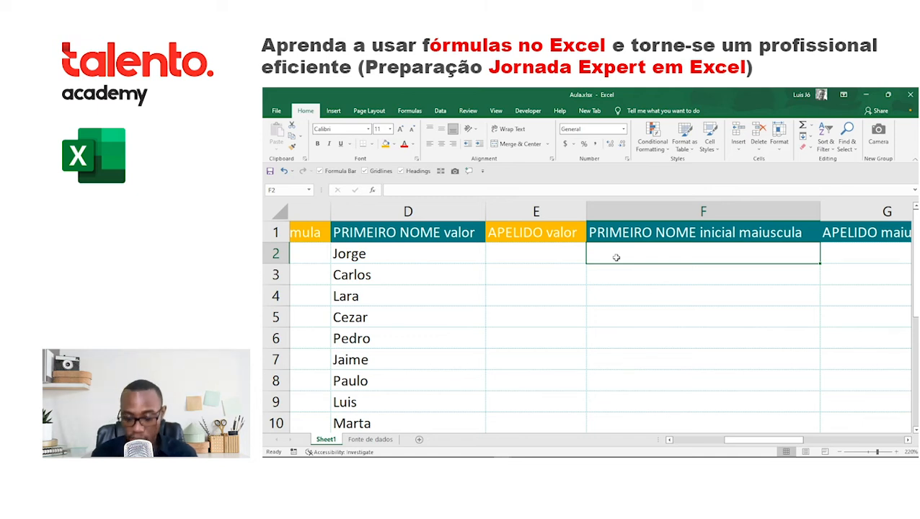
- Enter the formula =UPPER(D2) in F2 under PRIMEIRO NOME inicial maiuscula
double_click(616, 257)
text(=)
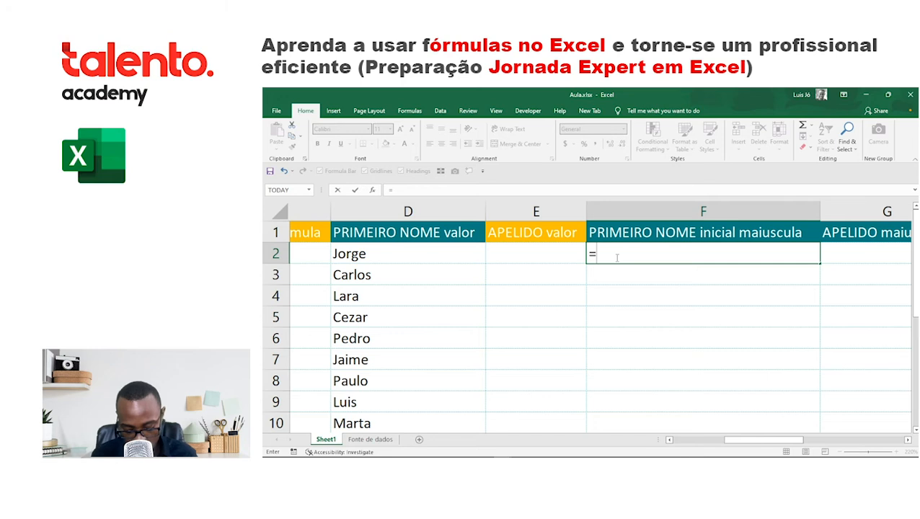
text(UP)
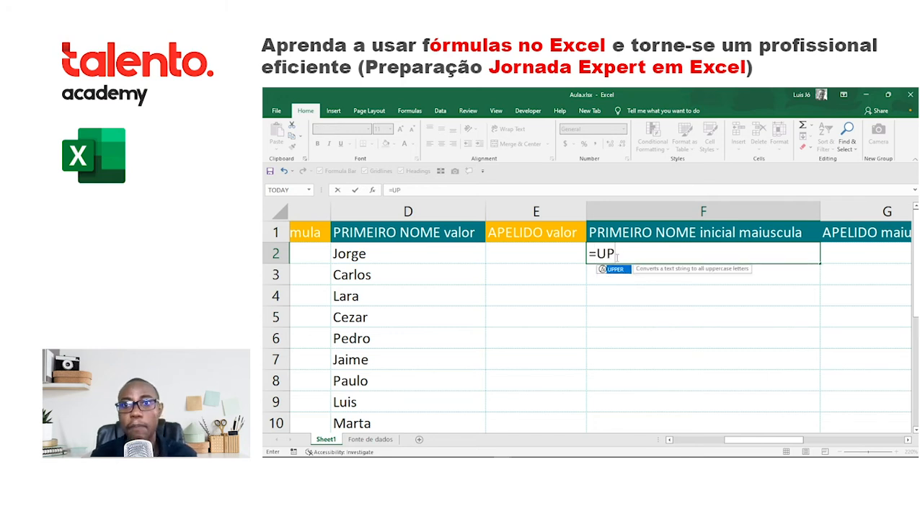
key(Tab)
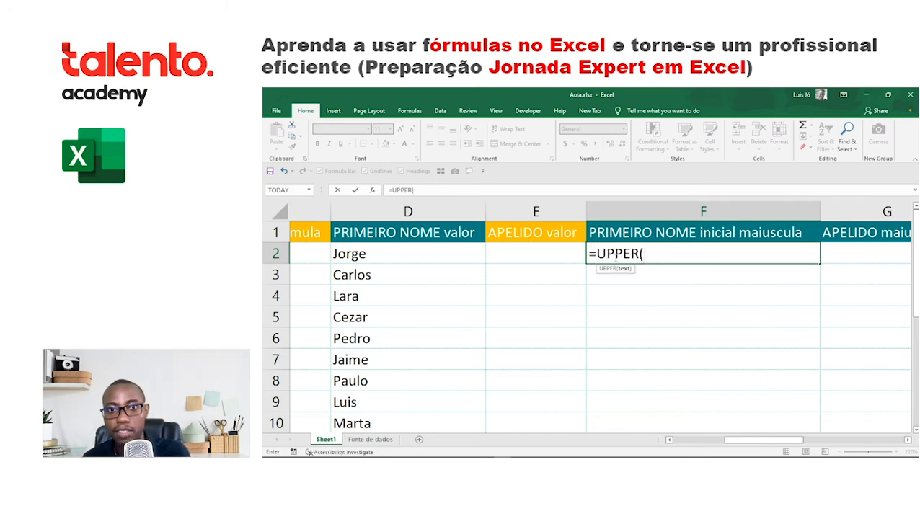
click(439, 261)
text())
key(ctrl+Return)
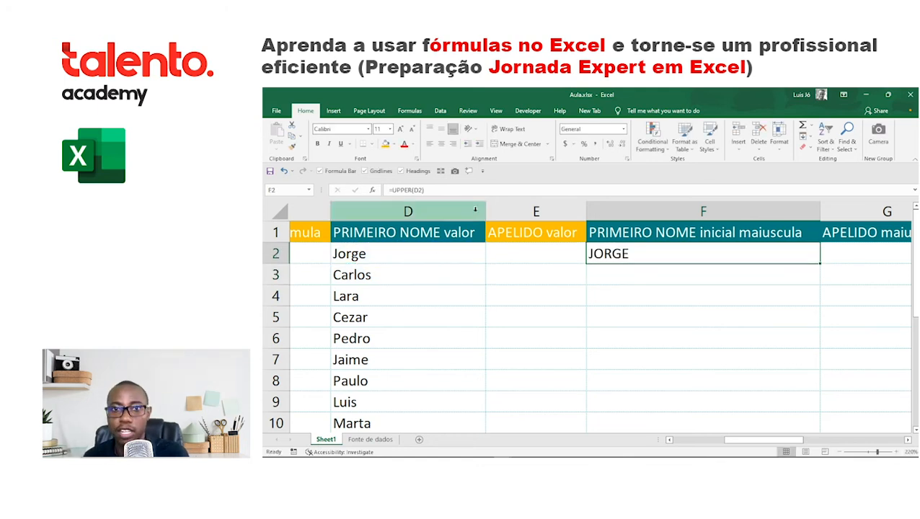
- Replace the formula in F2 with =PROPER(D2) so only the first letter is capitalized
click(453, 188)
key(BackSpace)
key(BackSpace)
key(BackSpace)
key(BackSpace)
key(BackSpace)
key(BackSpace)
key(BackSpace)
key(BackSpace)
key(BackSpace)
key(BackSpace)
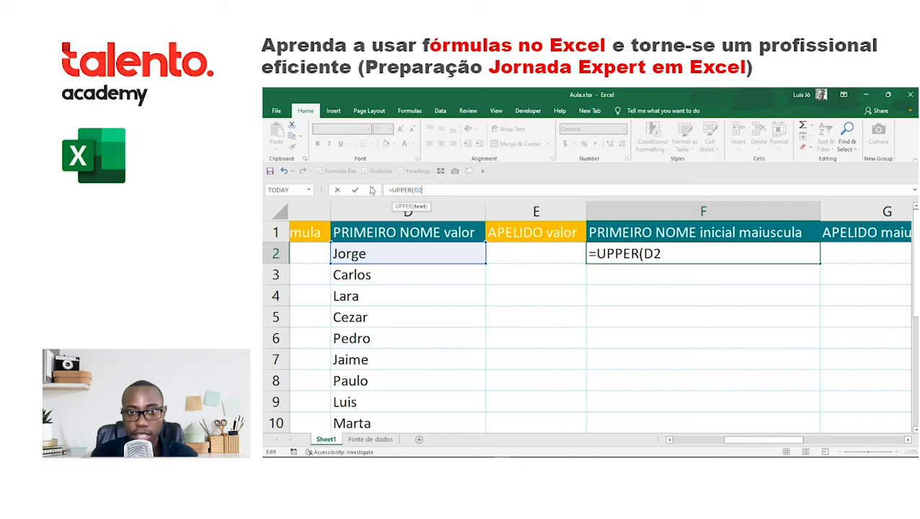
text(=)
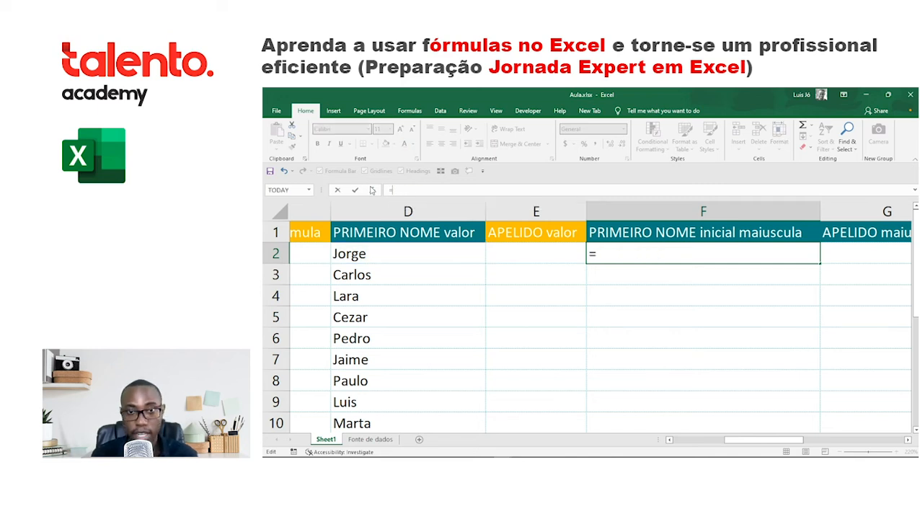
text(U)
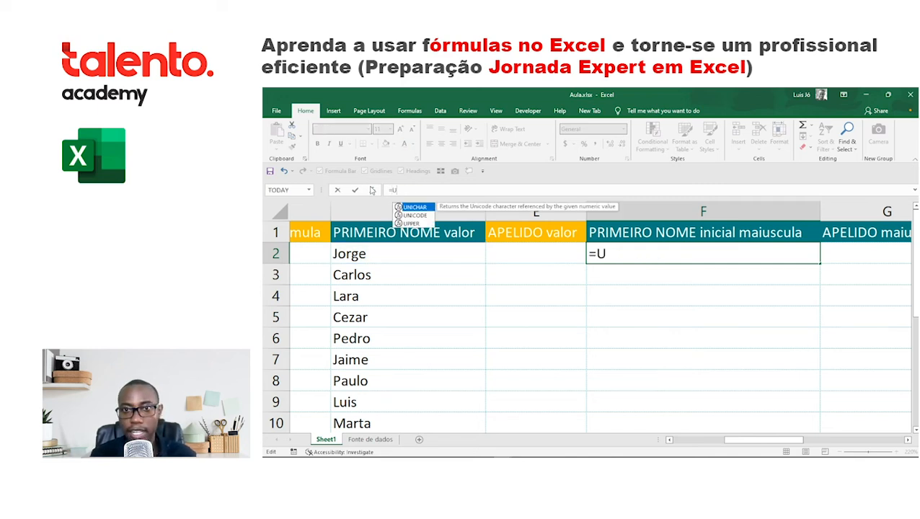
text(P)
key(BackSpace)
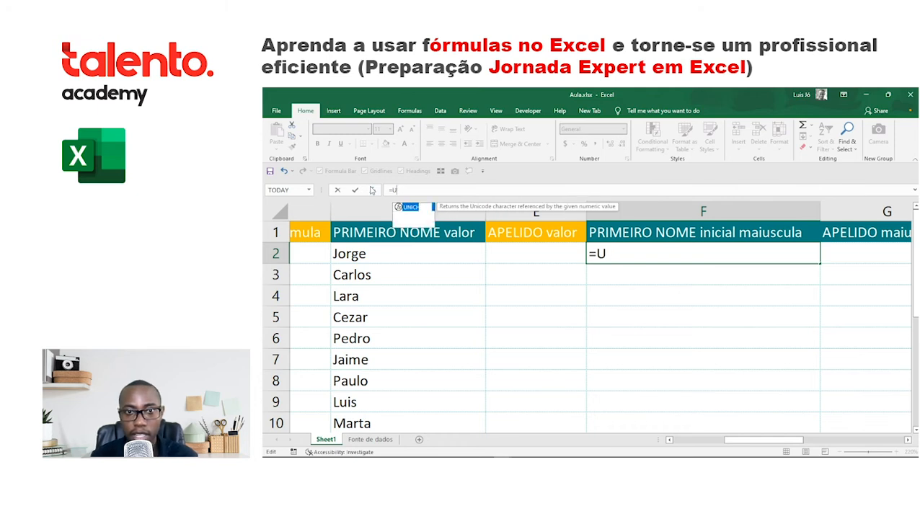
key(BackSpace)
text([RP)
key(BackSpace)
key(BackSpace)
text(RP)
key(BackSpace)
key(BackSpace)
key(BackSpace)
text([P)
key(BackSpace)
key(BackSpace)
text(PRO)
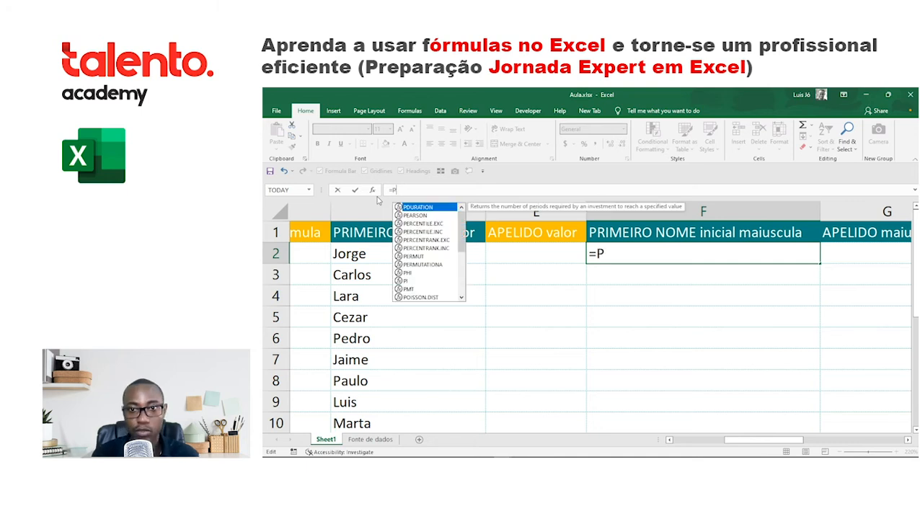
key(Down)
key(Down)
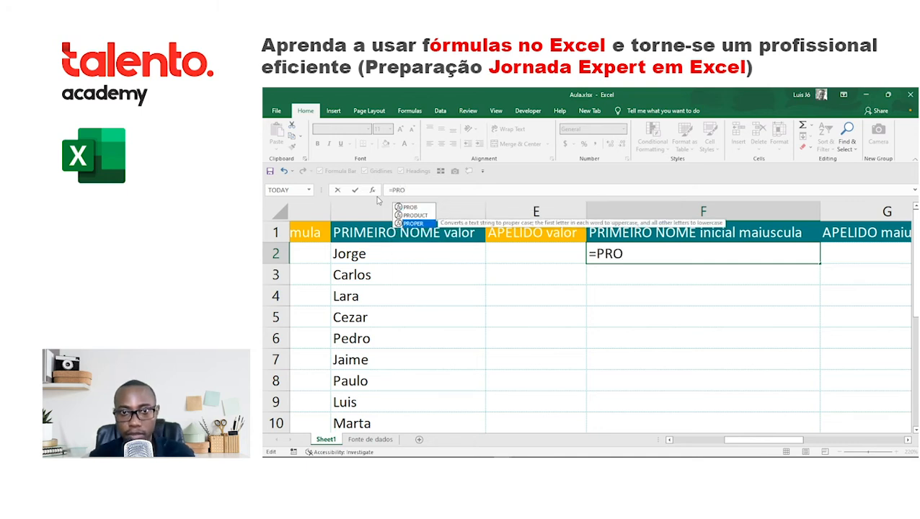
key(Tab)
click(421, 251)
text())
key(Return)
- Change the initial of the first name in D2 to a lowercase letter
click(401, 257)
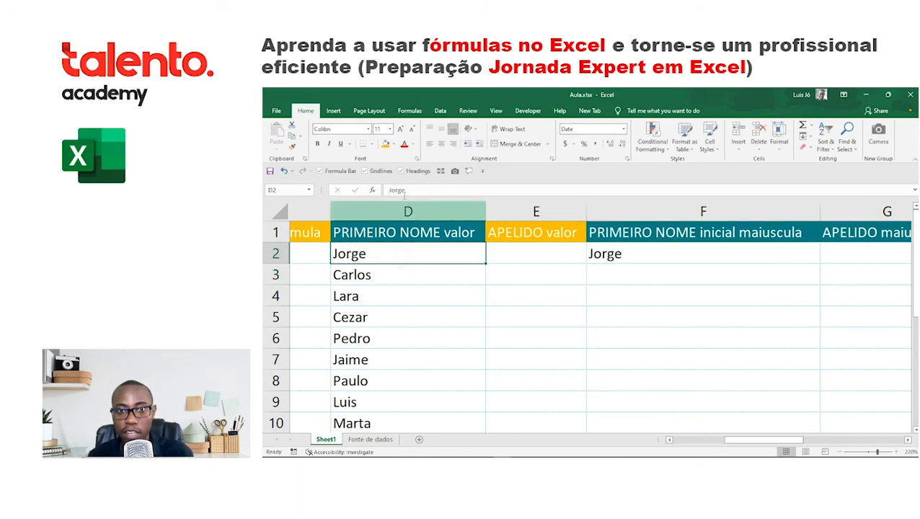
click(397, 190)
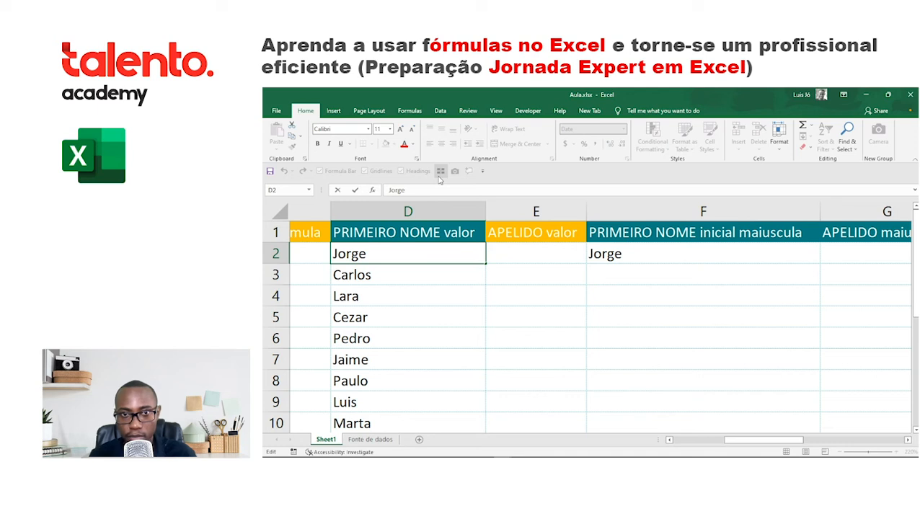
key(BackSpace)
text(J)
key(BackSpace)
text(j)
key(Return)
key(Up)
- Inspect the PROPER formula and its result in F2 against the lowercase name in D2 and the F1 header
click(637, 253)
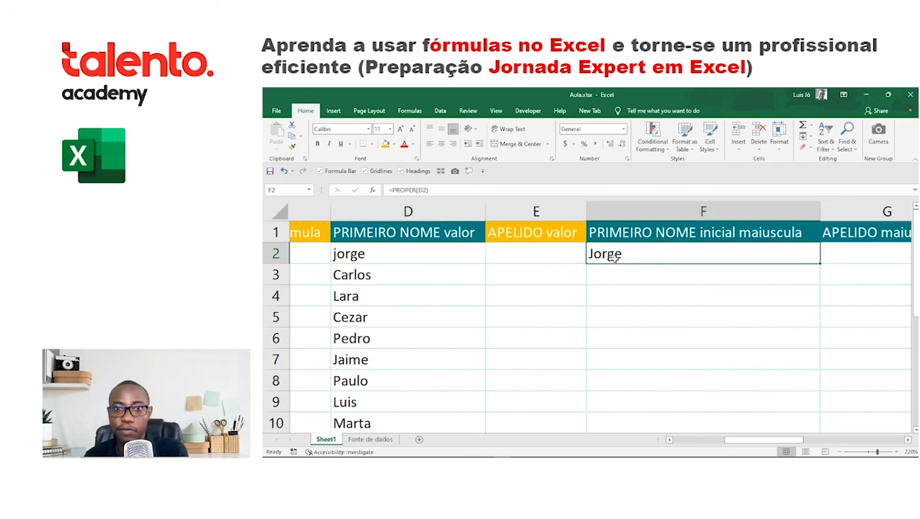
click(632, 257)
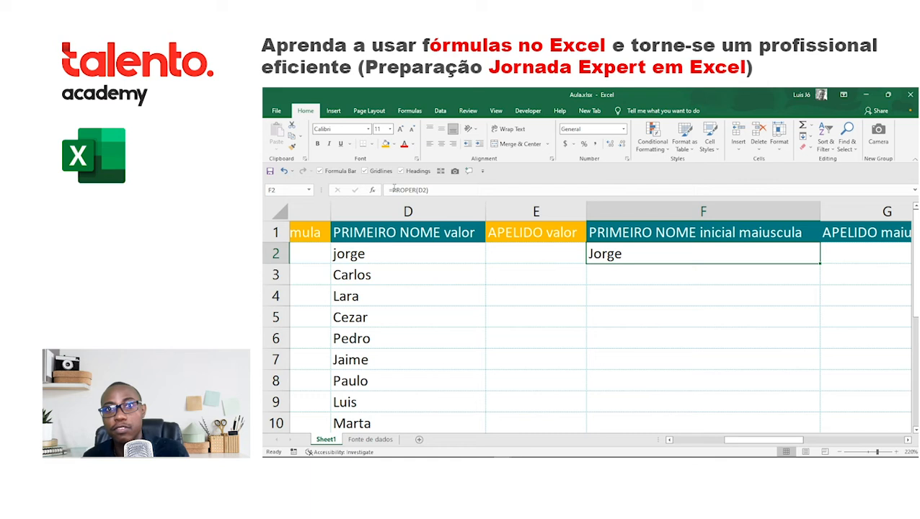
click(408, 192)
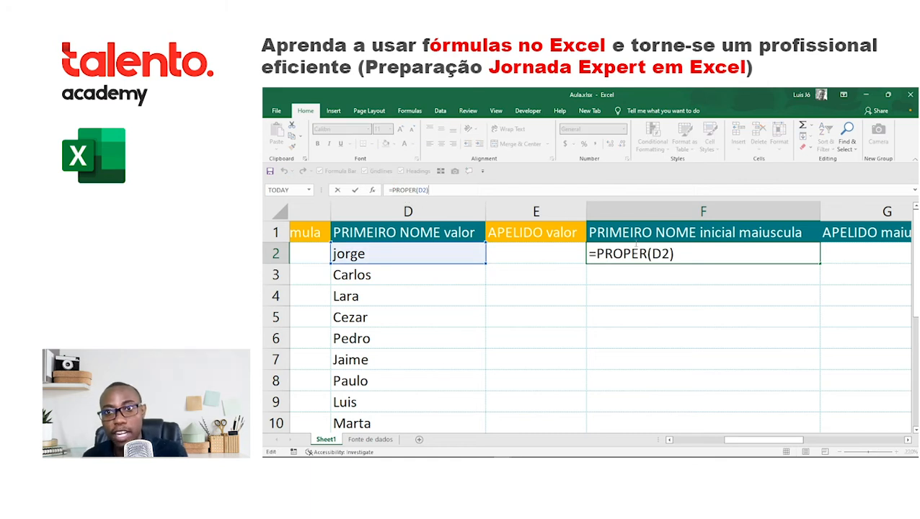
click(632, 282)
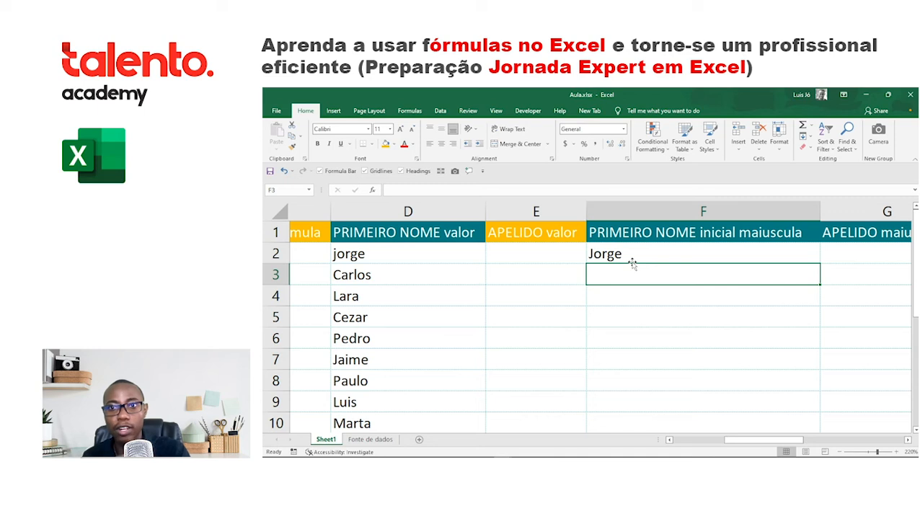
click(701, 234)
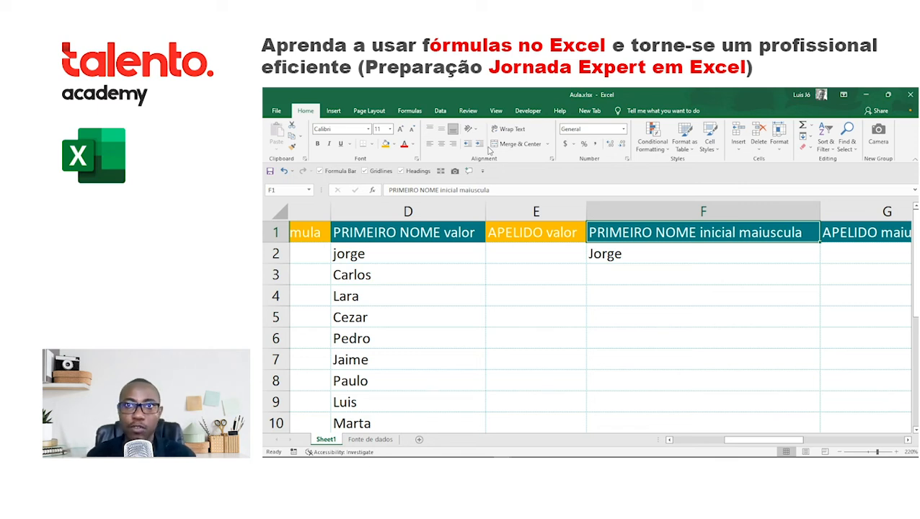
- Fill the PROPER formula from F2 down to F10
click(625, 256)
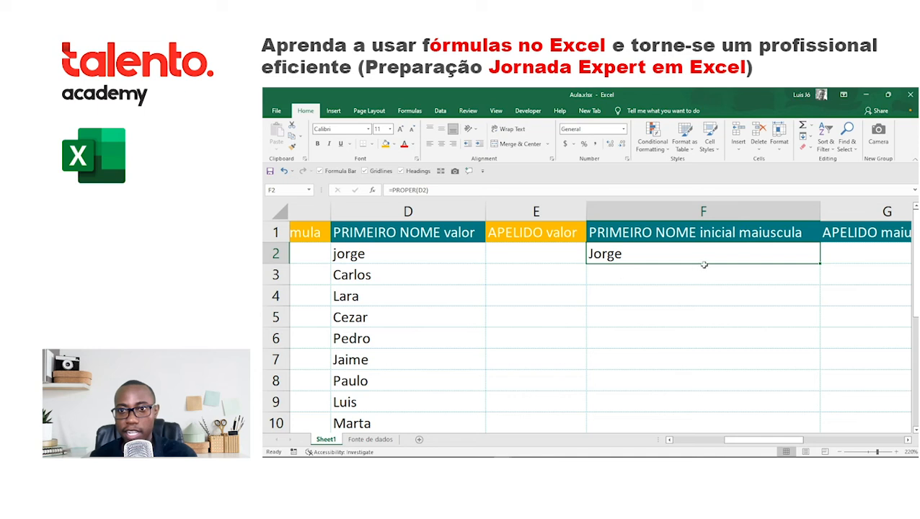
drag(819, 265, 791, 339)
scroll(698, 322, up, 2)
scroll(698, 322, down, 1)
scroll(698, 323, up, 1)
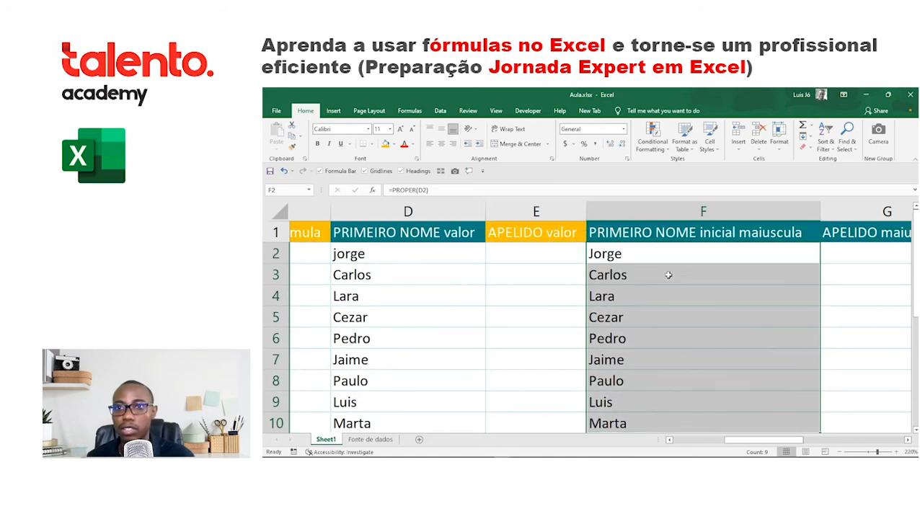
- Give the APELIDO maiuscula header in G1 the same orange fill as the other APELIDO headers
click(908, 441)
click(908, 441)
click(908, 441)
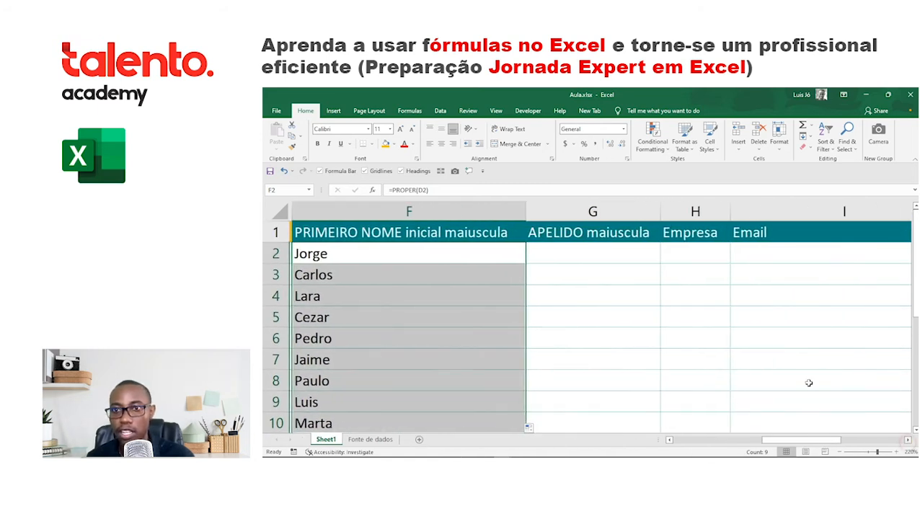
click(610, 234)
click(383, 143)
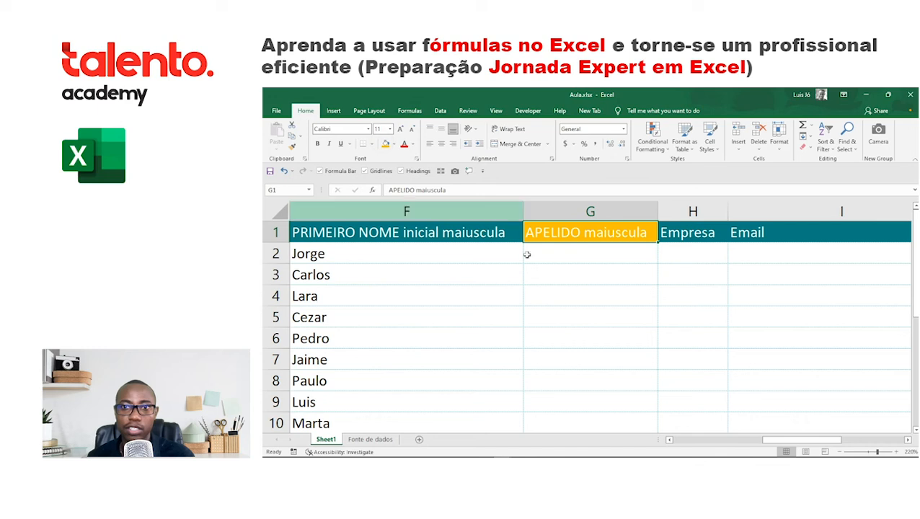
- Hide column G, APELIDO maiuscula
drag(813, 439, 842, 439)
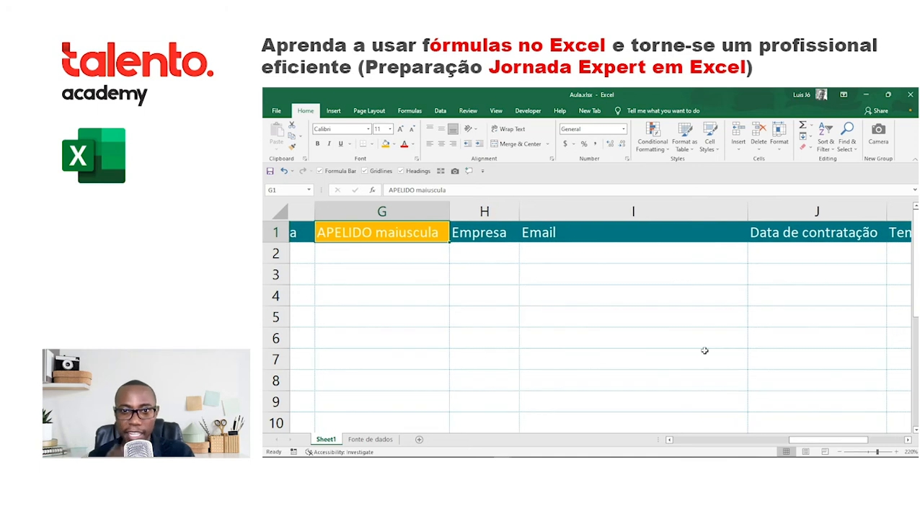
click(493, 247)
drag(841, 441, 780, 441)
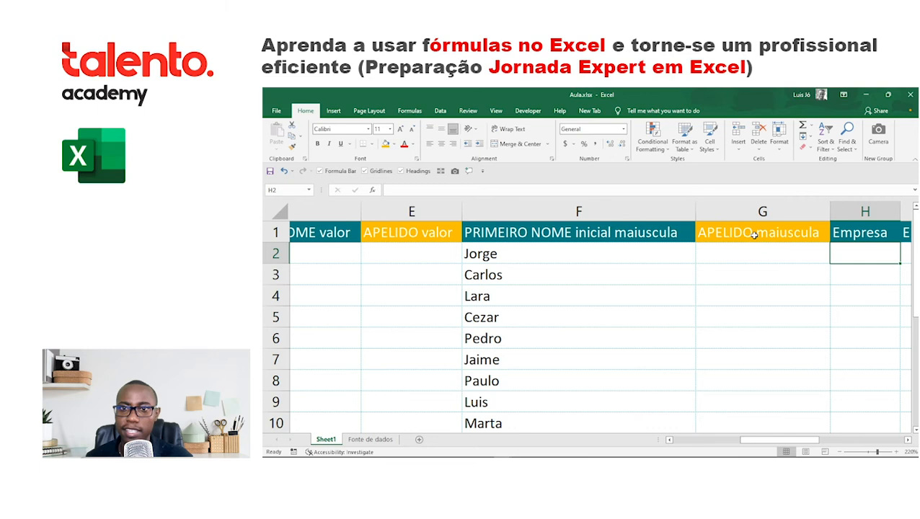
right_click(761, 211)
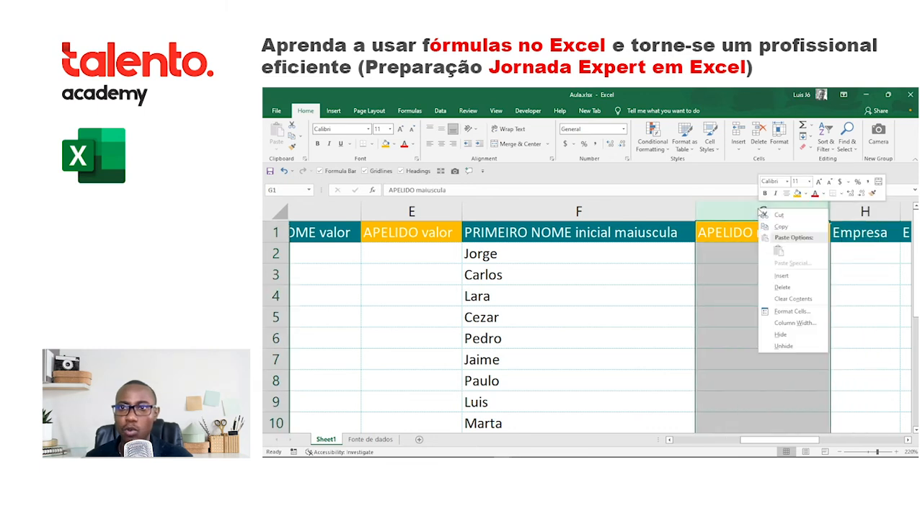
click(773, 337)
click(537, 246)
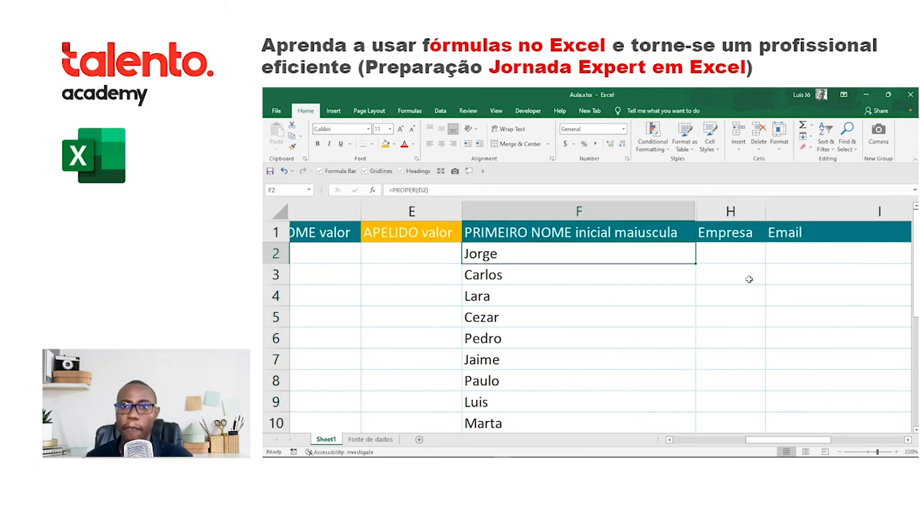
- Hide columns E and F, leaving PRIMEIRO NOME valor beside Empresa, and select H2
click(542, 214)
drag(542, 214, 764, 212)
right_click(765, 214)
click(786, 343)
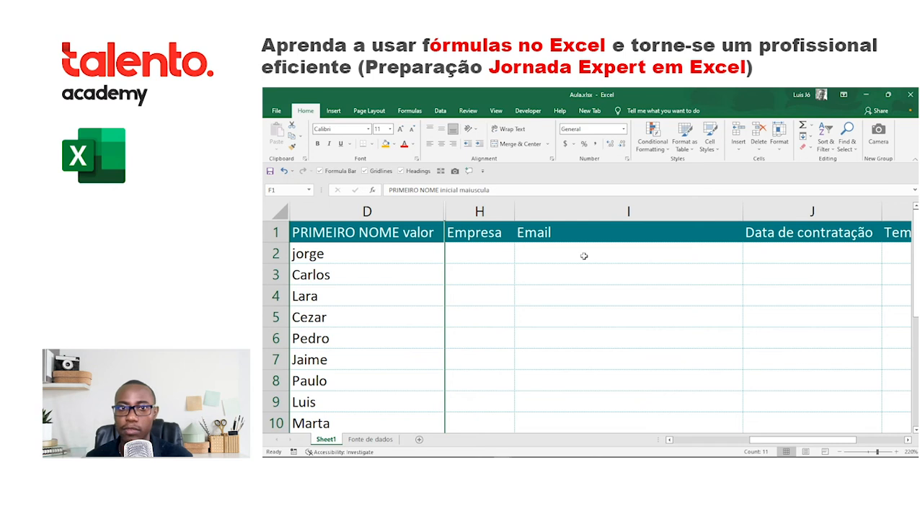
drag(788, 440, 741, 440)
click(730, 255)
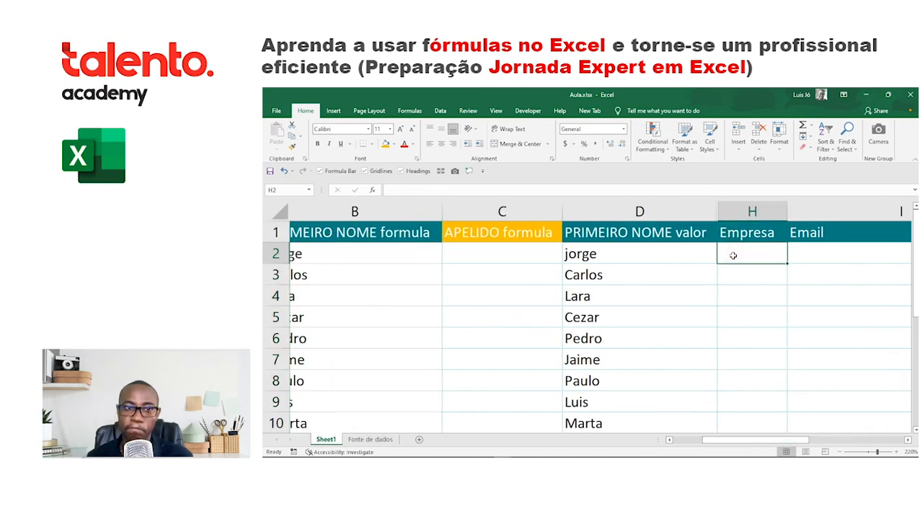
- Compare the first names and empty Empresa column in Sheet1 with the names and companies in the Fonte de dados sheet
click(370, 439)
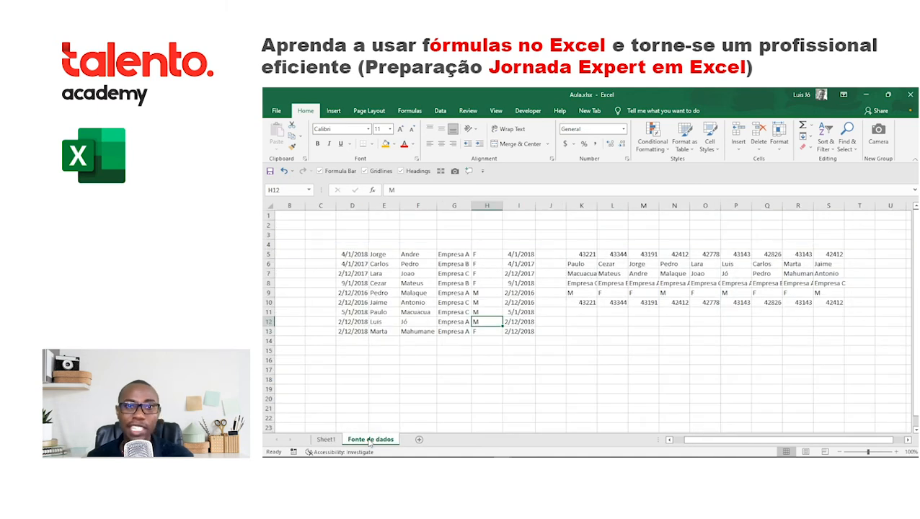
click(455, 356)
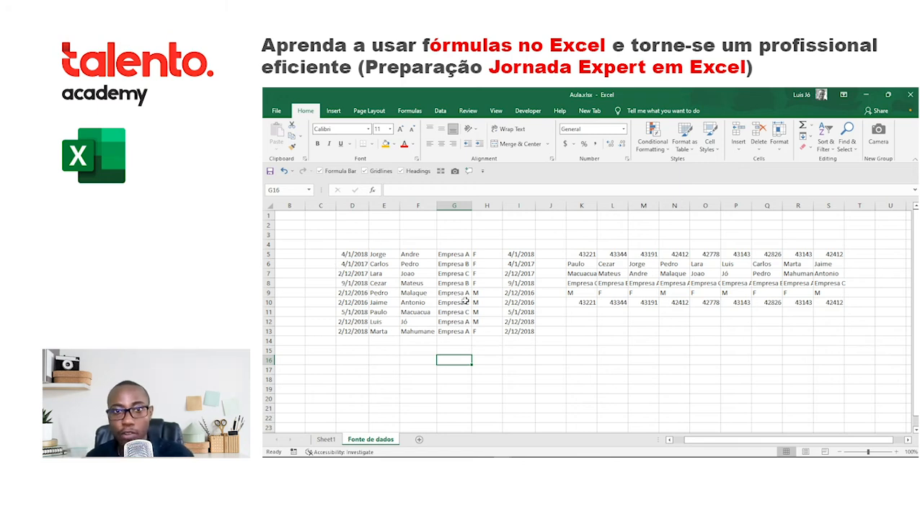
click(330, 438)
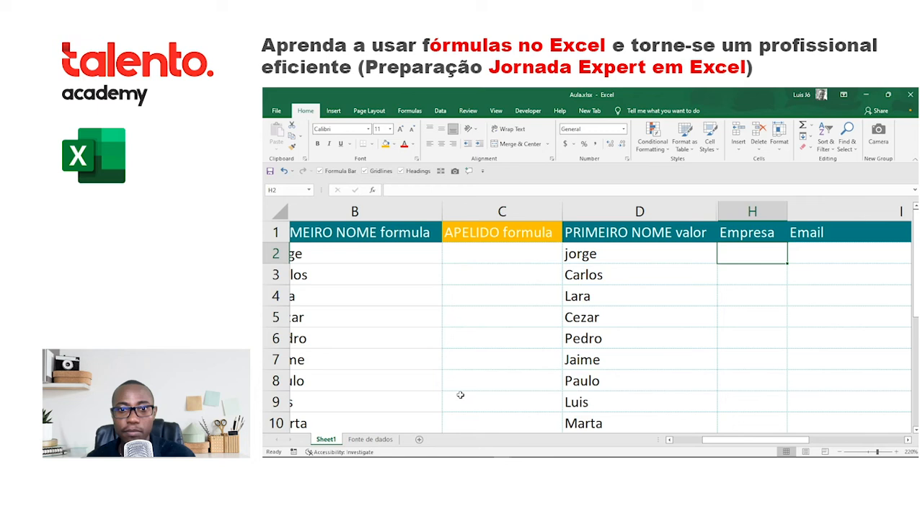
click(370, 438)
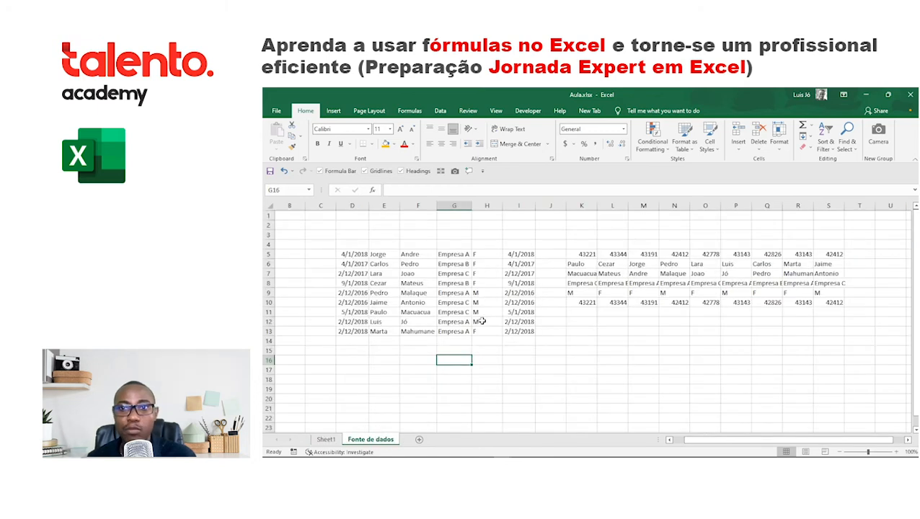
click(326, 438)
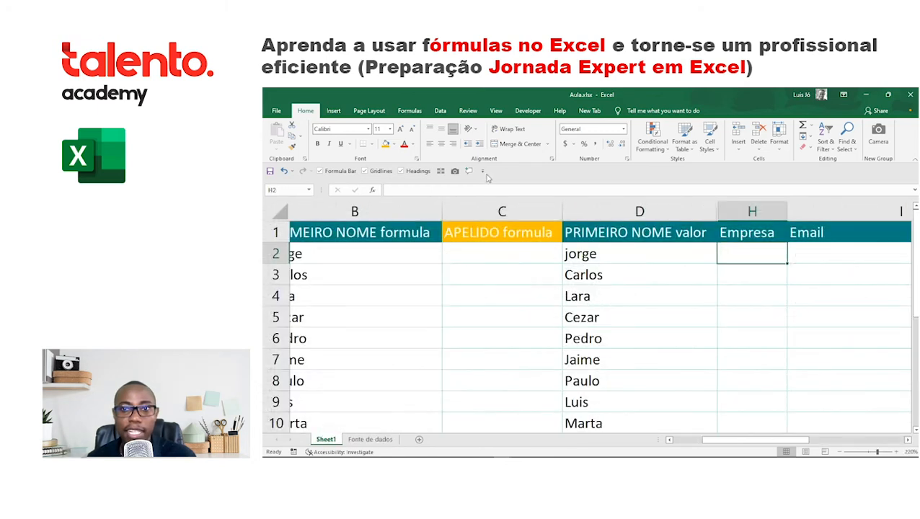
click(617, 257)
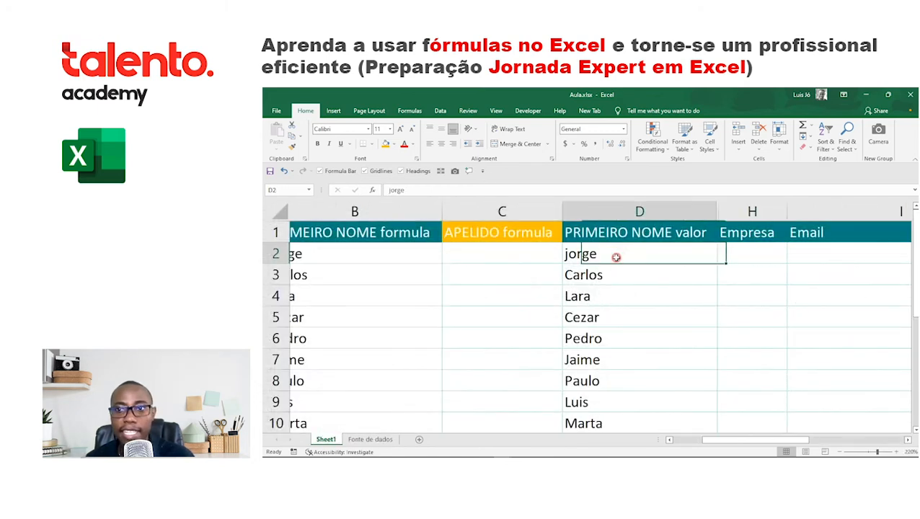
click(739, 248)
click(669, 256)
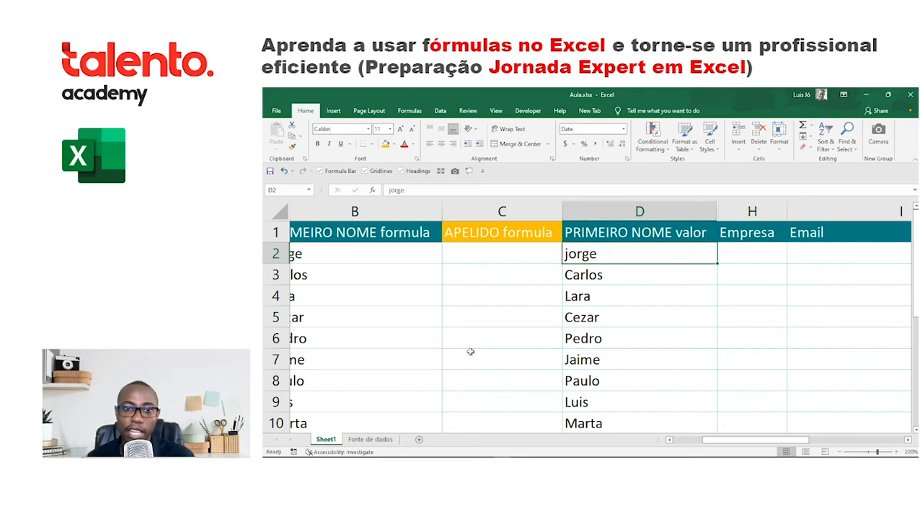
click(370, 439)
click(455, 256)
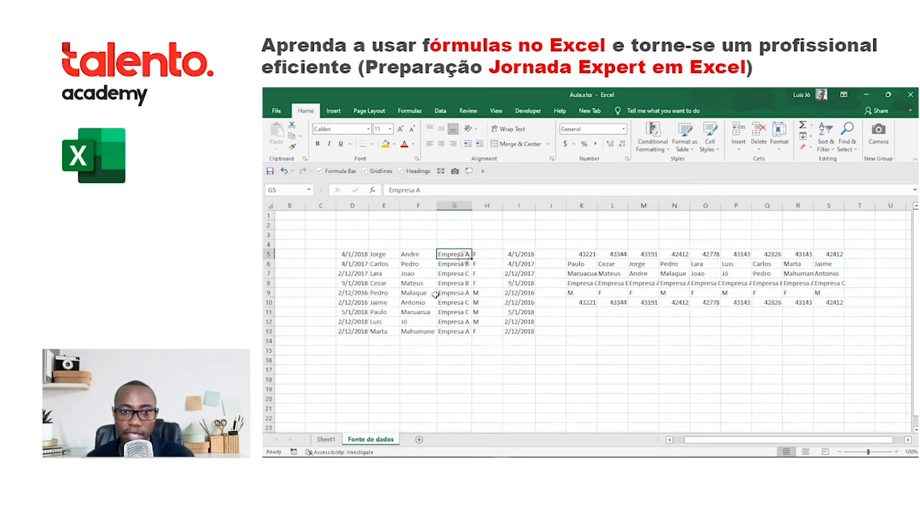
- Browse the Text, Date & Time and Lookup & Reference function categories to examine the available lookup functions
click(326, 439)
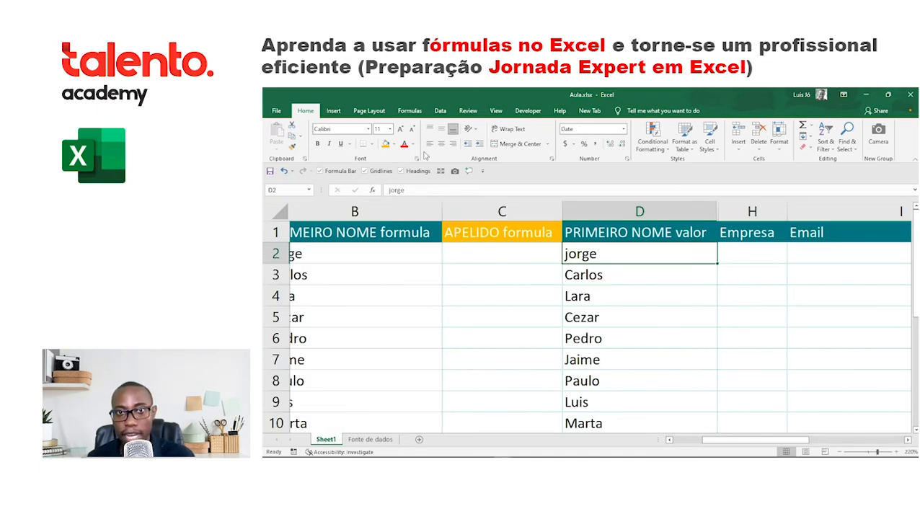
click(422, 114)
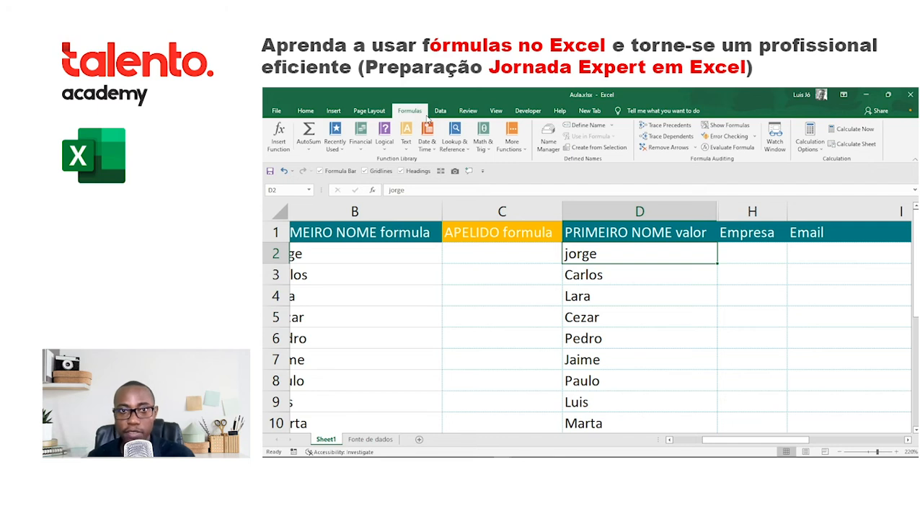
click(414, 146)
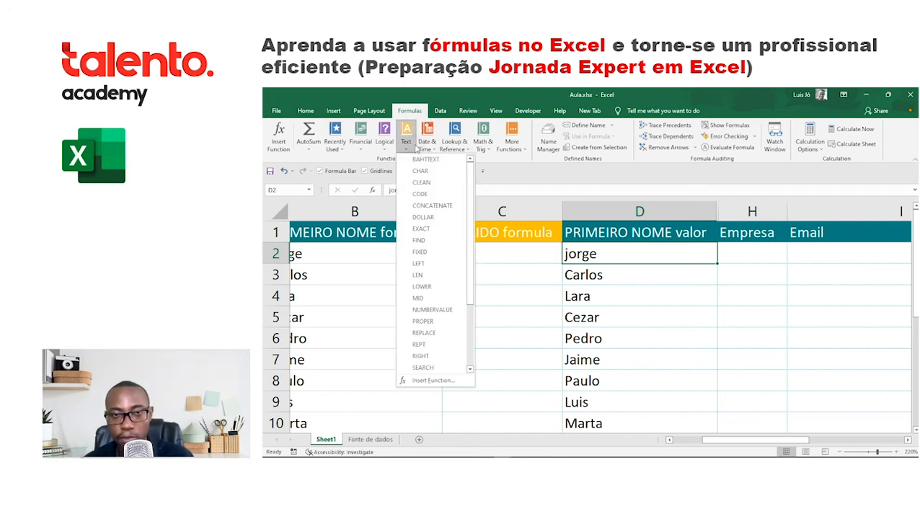
click(424, 147)
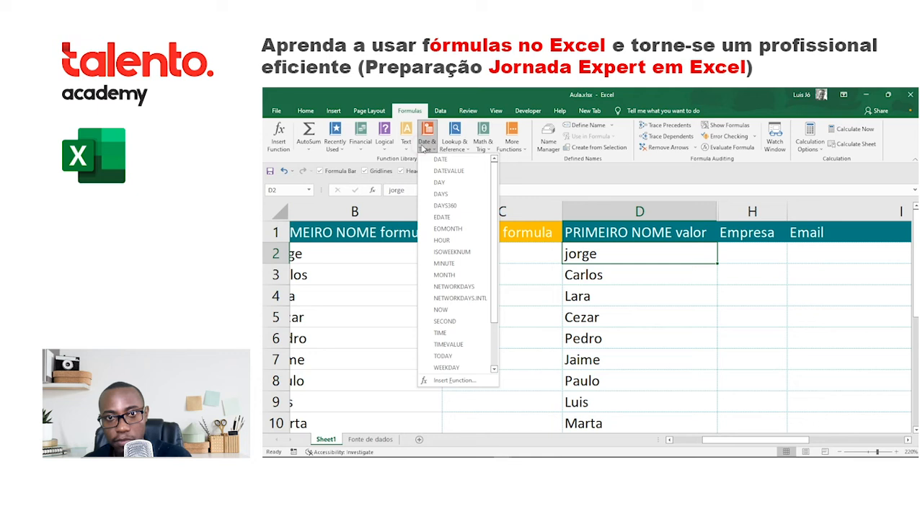
click(513, 164)
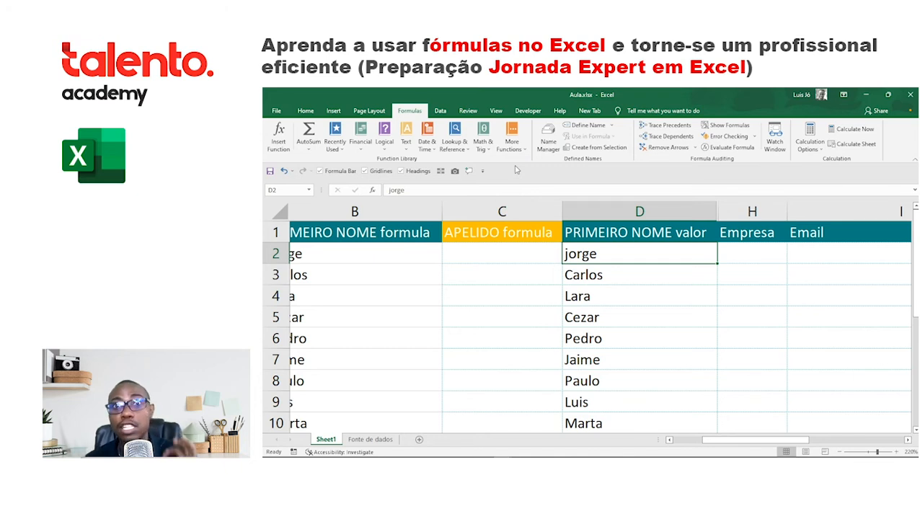
click(466, 150)
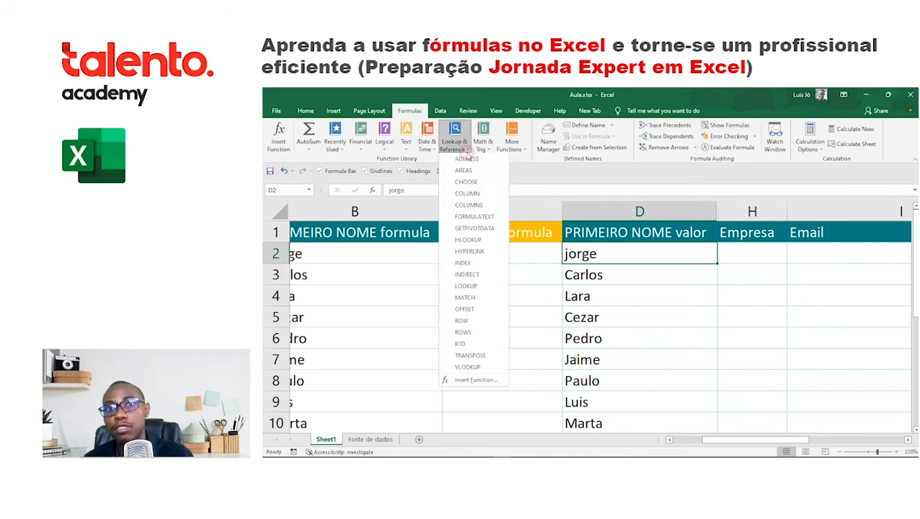
click(533, 168)
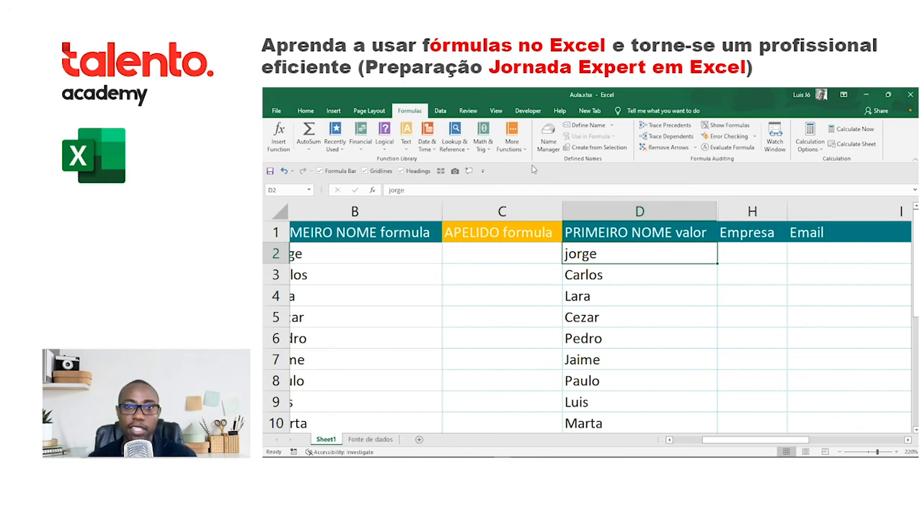
click(469, 153)
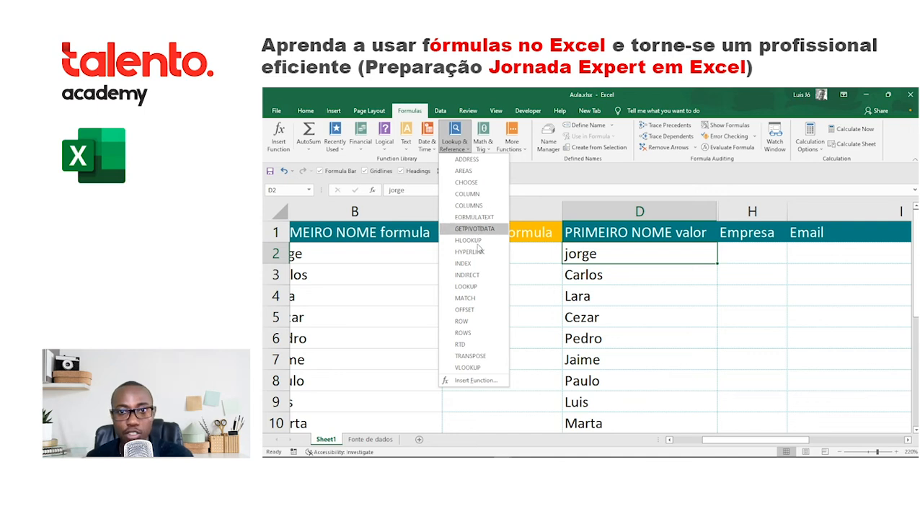
click(714, 256)
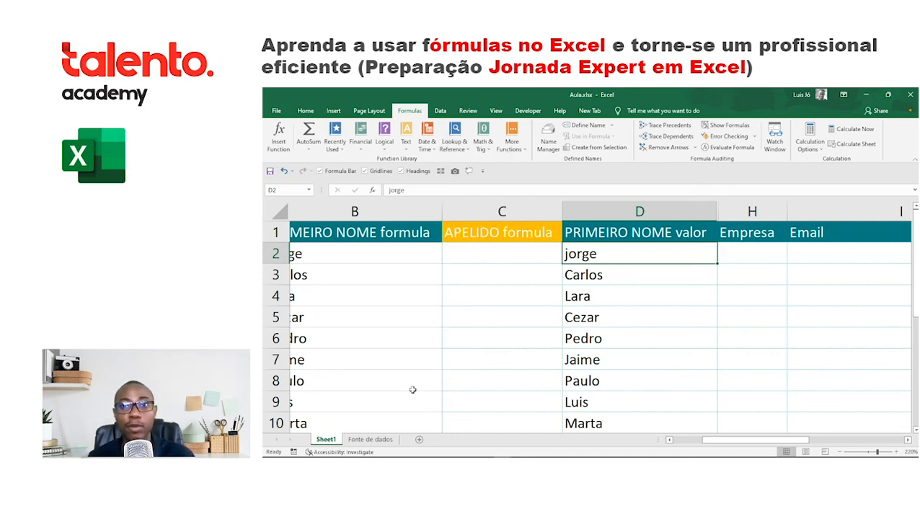
- Start a VLOOKUP formula in H2 of Sheet1's Empresa column, with the first name in D2 as the lookup value
click(743, 234)
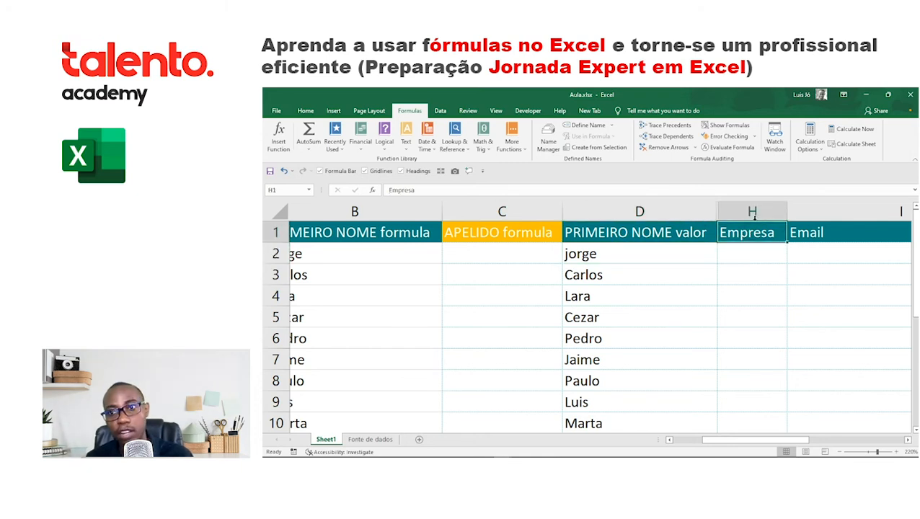
click(743, 267)
click(741, 252)
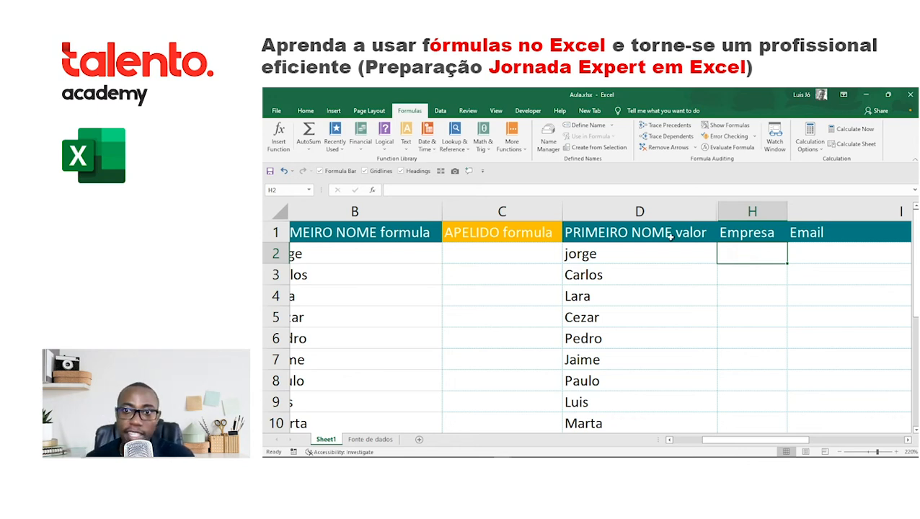
click(630, 247)
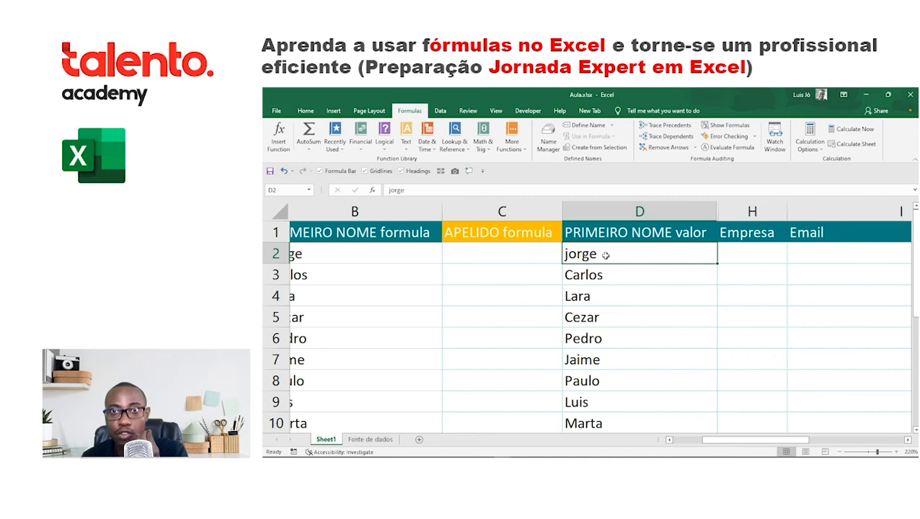
click(370, 439)
click(326, 439)
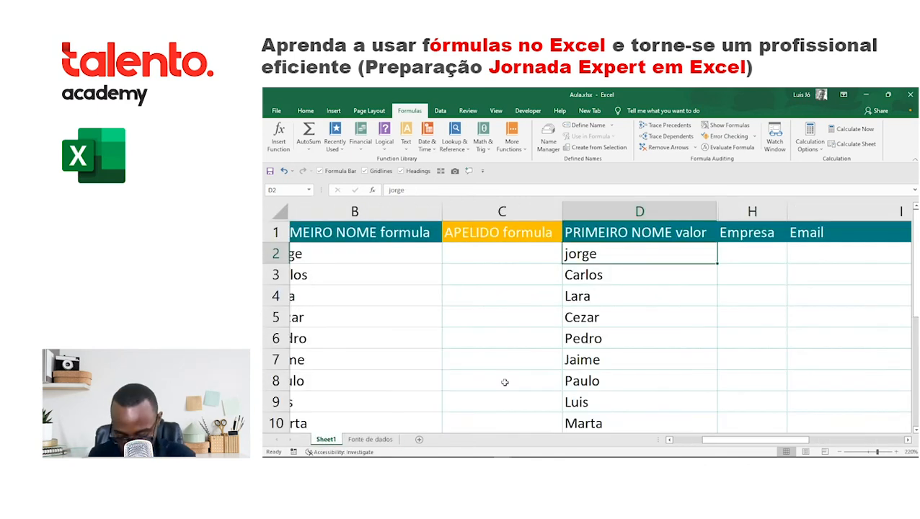
key(Right)
text(=vl)
key(Tab)
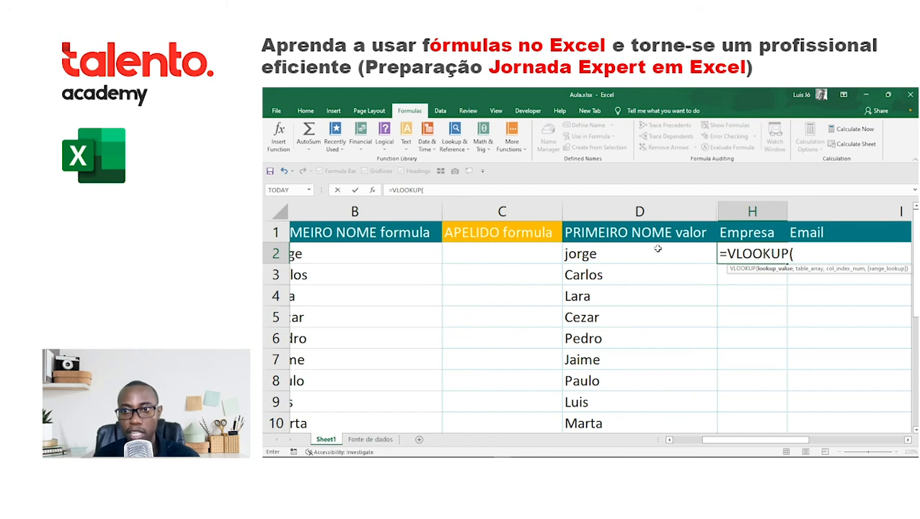
click(462, 192)
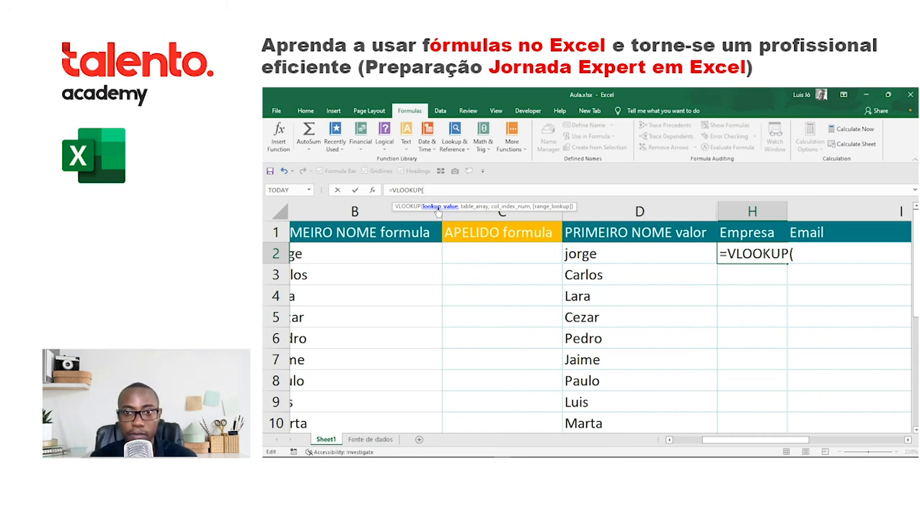
click(594, 252)
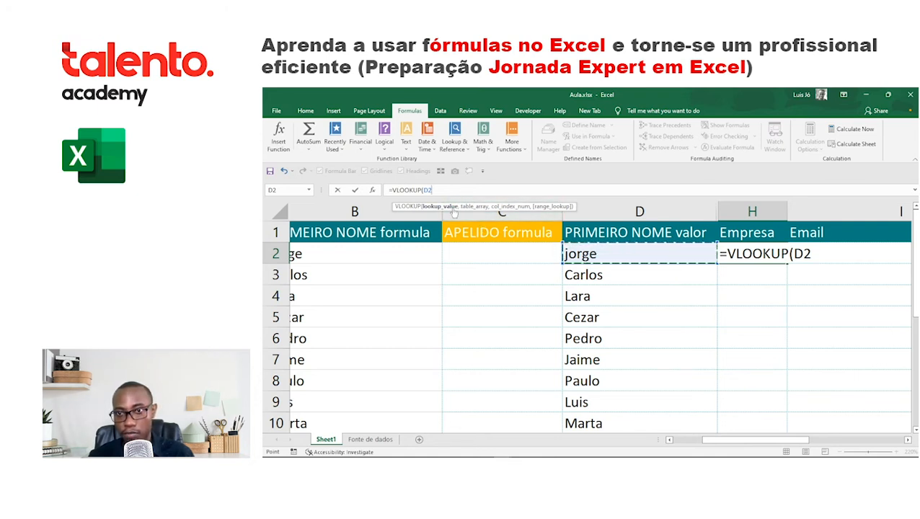
text(,)
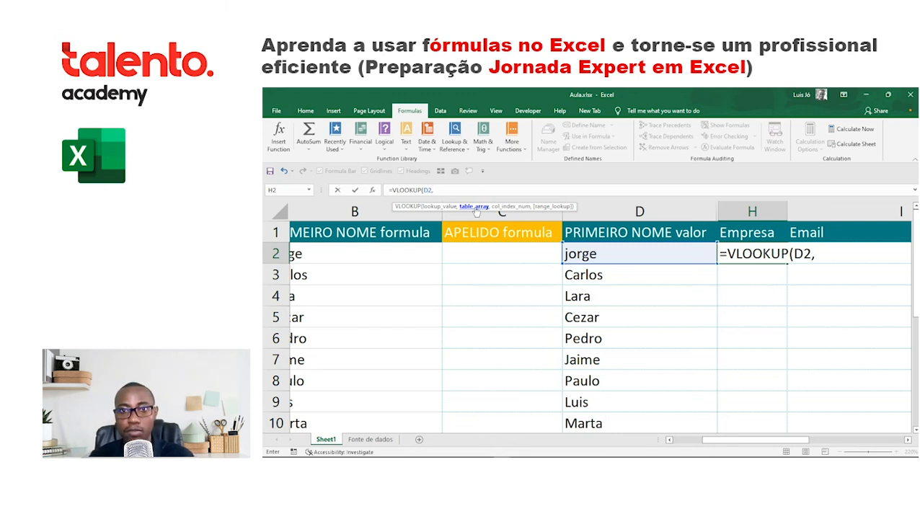
- Set the VLOOKUP table array to E5:G13 on the Fonte de dados sheet, from the first names through the companies
click(376, 439)
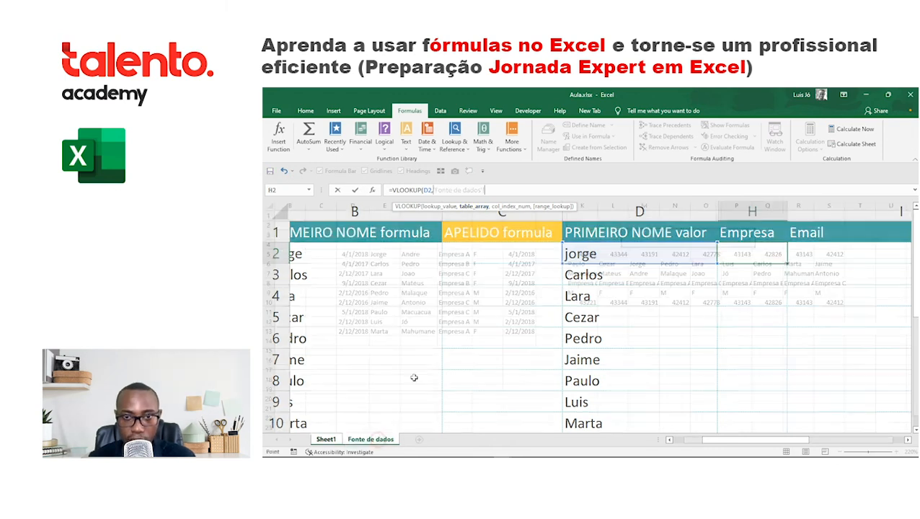
drag(346, 253, 518, 332)
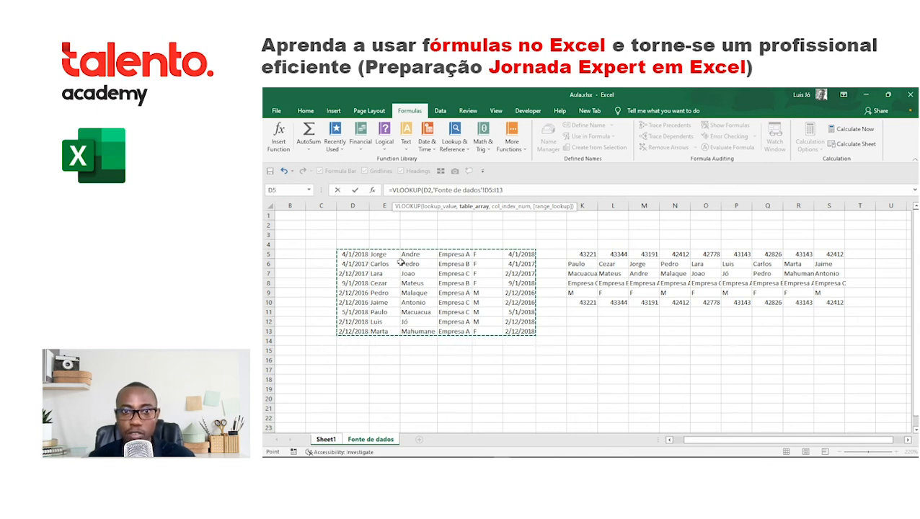
drag(375, 255, 468, 333)
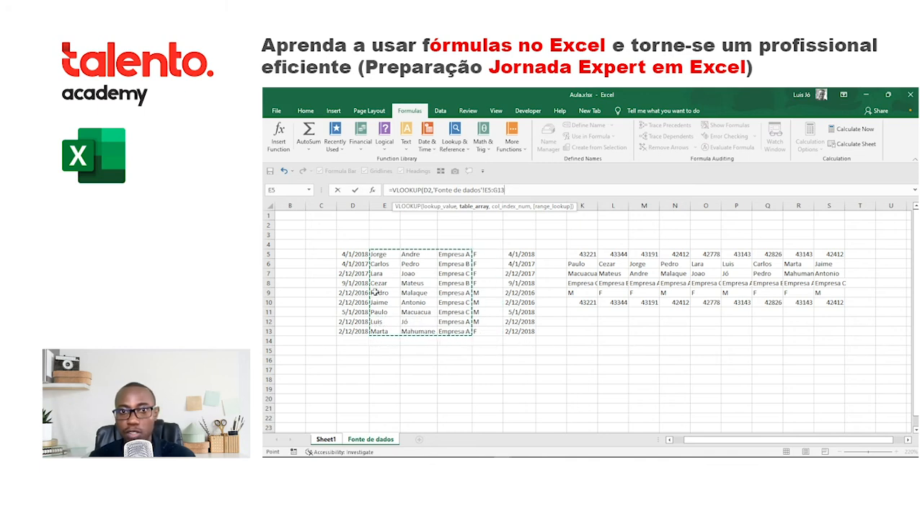
drag(328, 252, 505, 331)
drag(414, 254, 472, 334)
click(380, 255)
drag(380, 255, 457, 331)
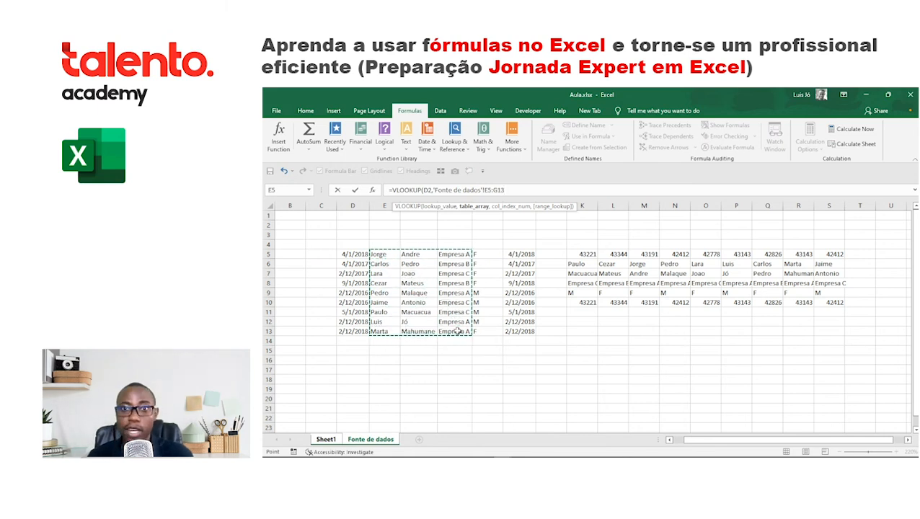
- Complete the VLOOKUP formula with column index 3 and FALSE for an exact match, and enter it in H2
text(,)
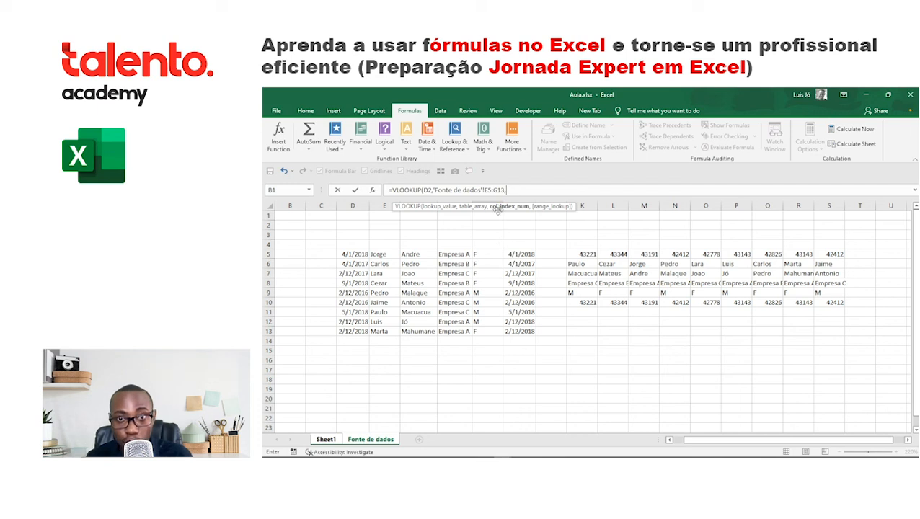
text(3)
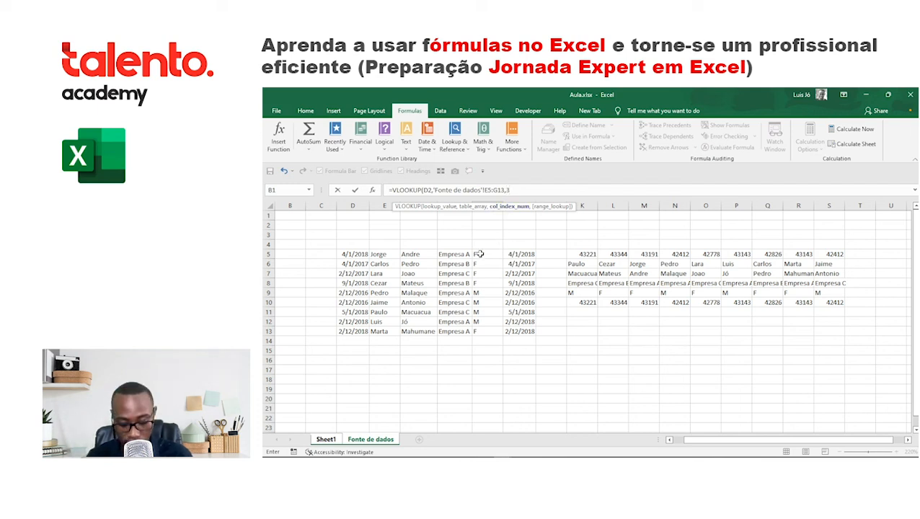
text(,)
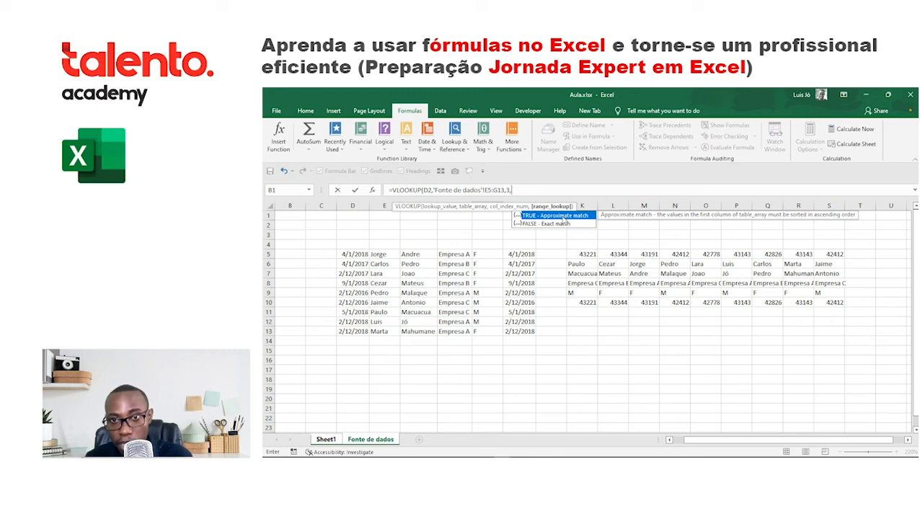
click(540, 224)
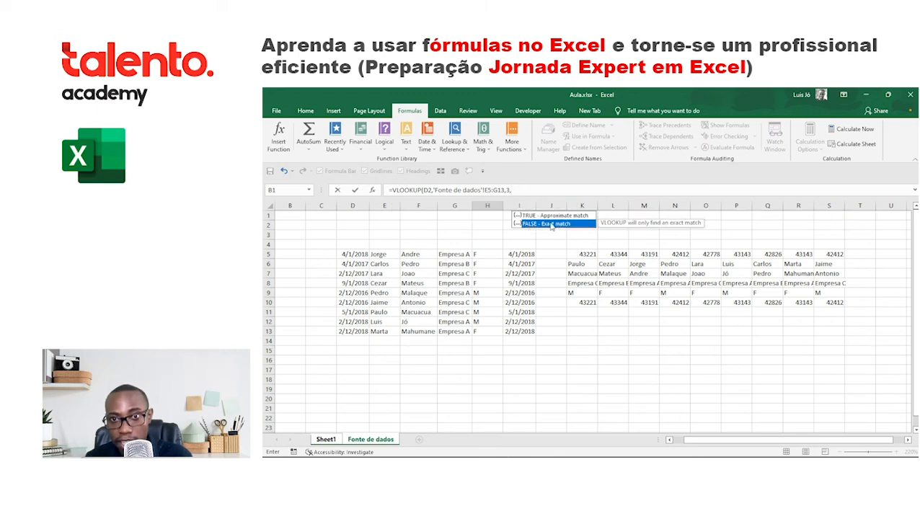
double_click(549, 225)
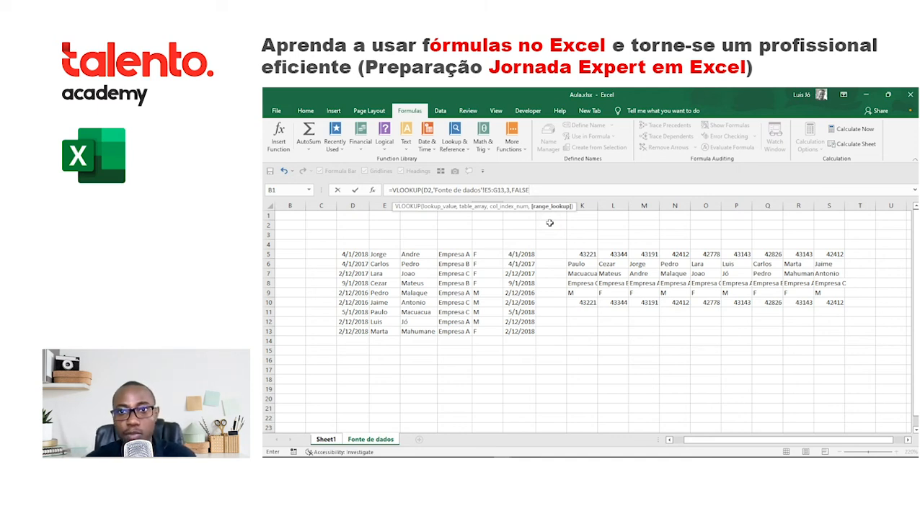
key(Return)
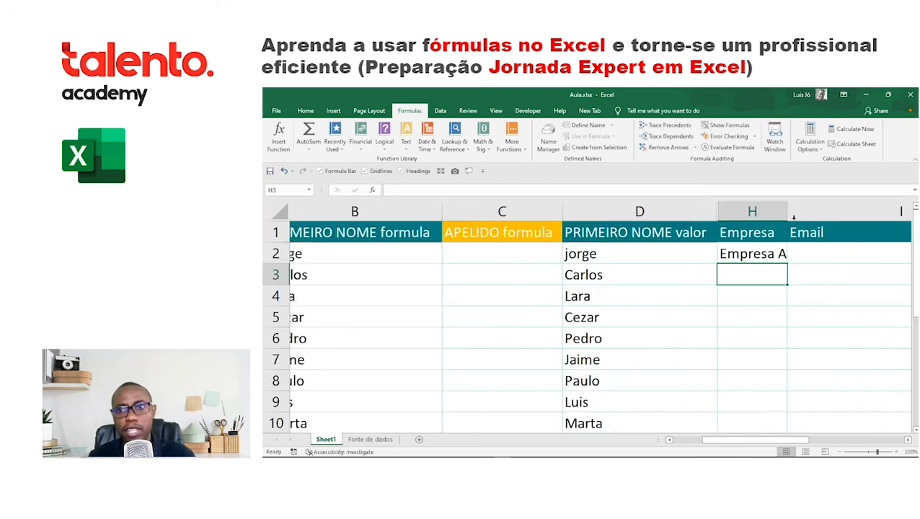
- Widen the Empresa column slightly and fill the H2 formula down to H10, then select H4
drag(789, 212, 790, 212)
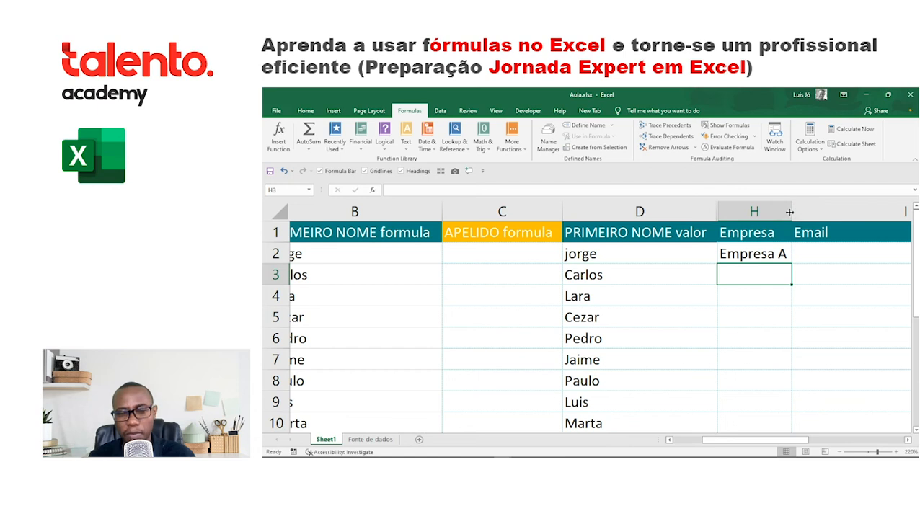
click(755, 253)
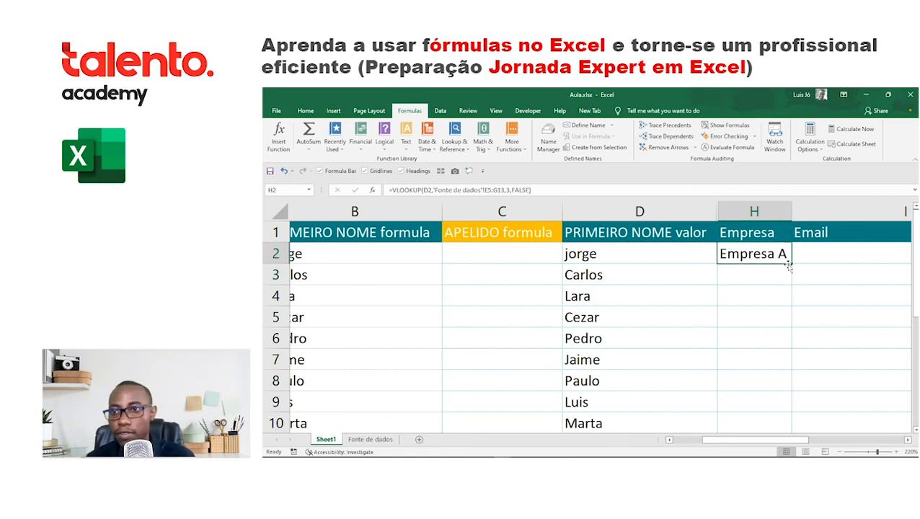
drag(790, 264, 791, 421)
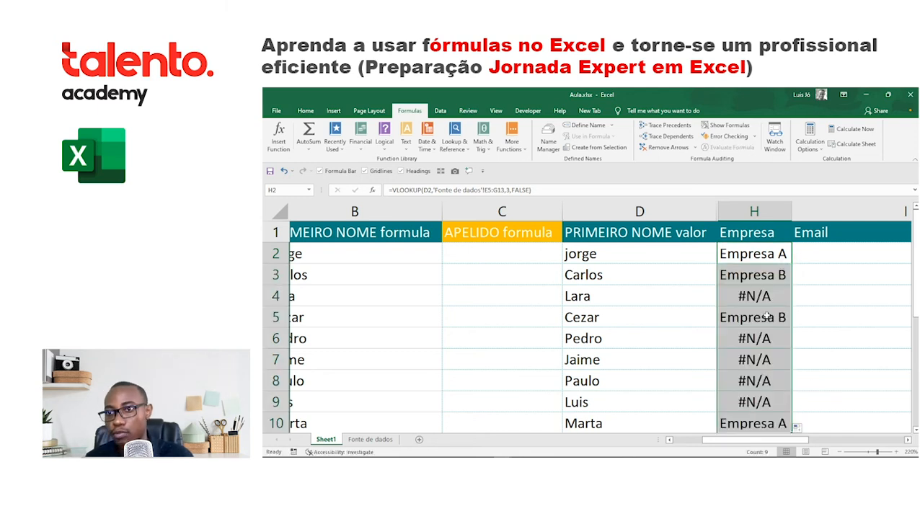
click(759, 297)
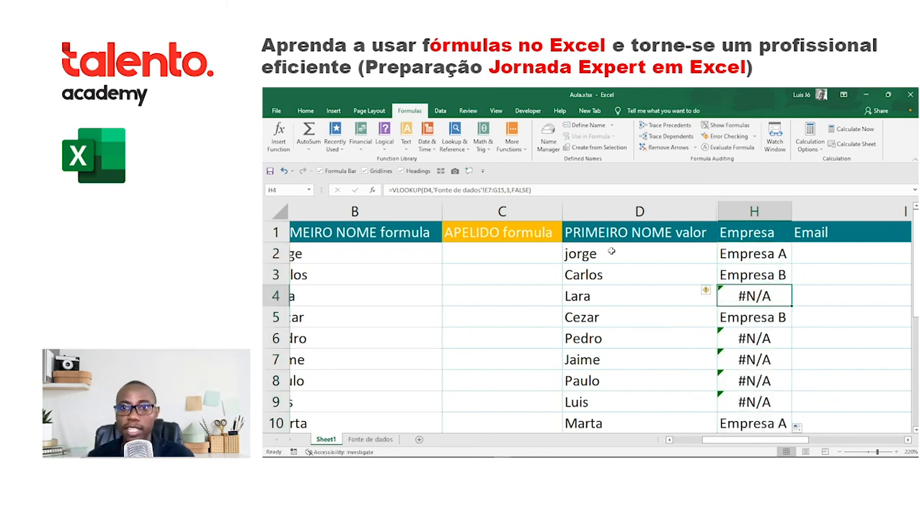
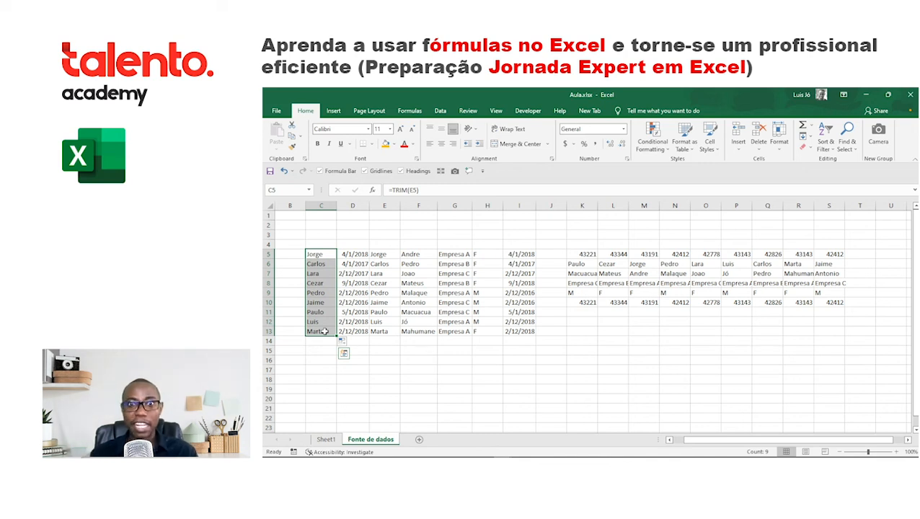
- Compare the trimmed names in C5:C13 of Fonte de dados with the originals in column E, and check the formula in Sheet1's H4
drag(321, 254, 331, 323)
drag(409, 255, 418, 330)
drag(380, 254, 379, 330)
drag(312, 255, 310, 333)
drag(388, 254, 390, 321)
click(385, 274)
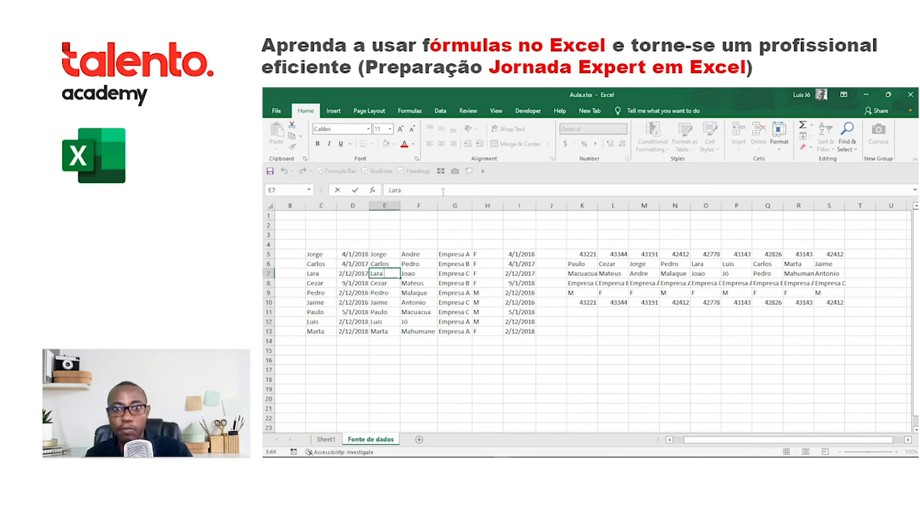
click(326, 439)
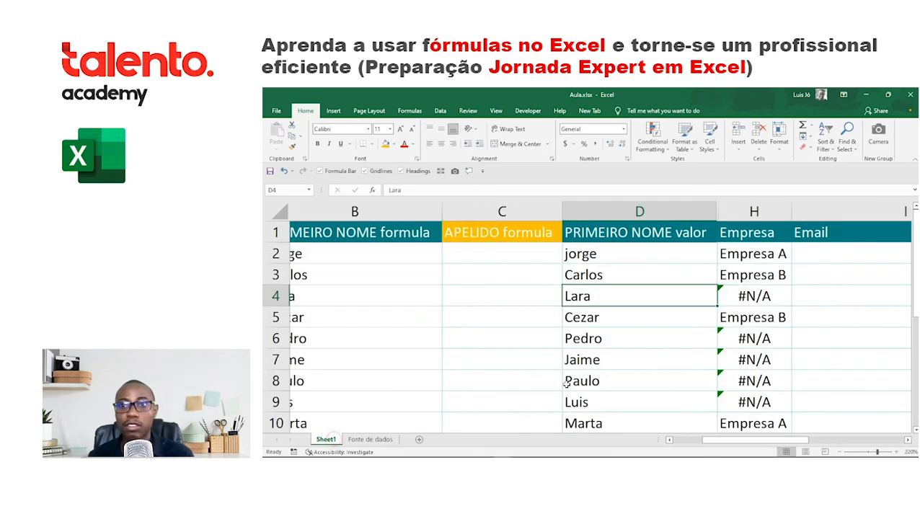
click(773, 306)
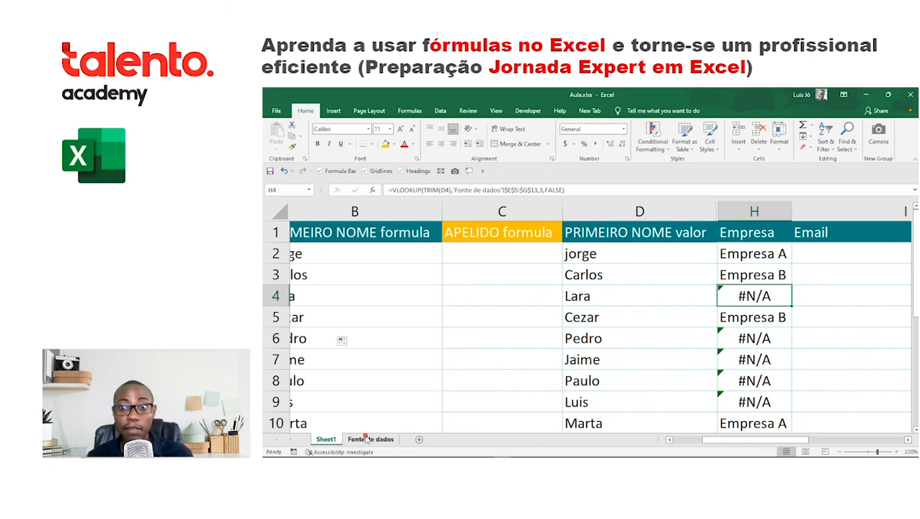
- Compare the Empresa lookup formulas in Sheet1's column H with the trimmed and original first names in Fonte de dados
click(367, 438)
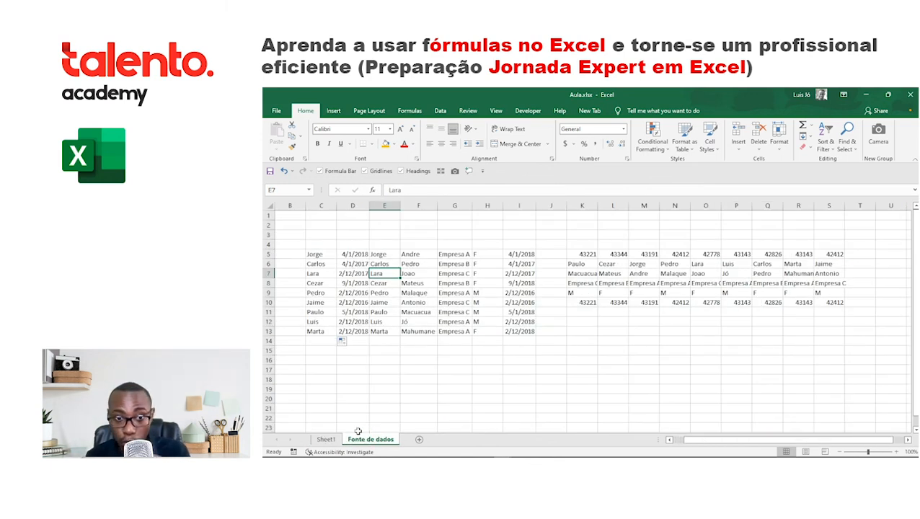
click(326, 439)
click(745, 264)
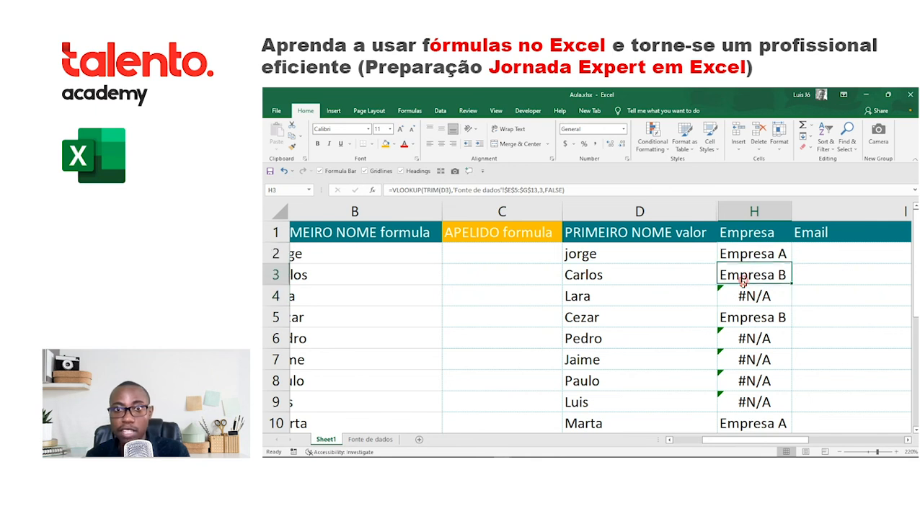
click(764, 354)
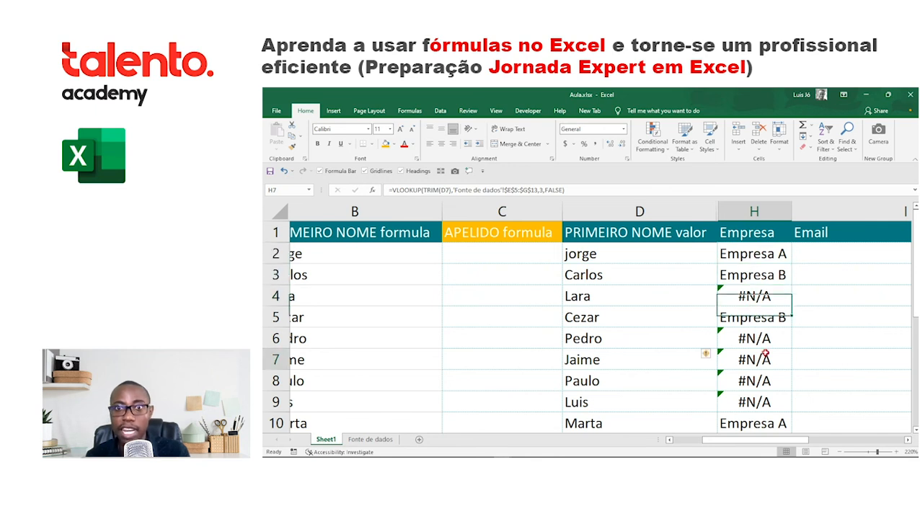
click(754, 289)
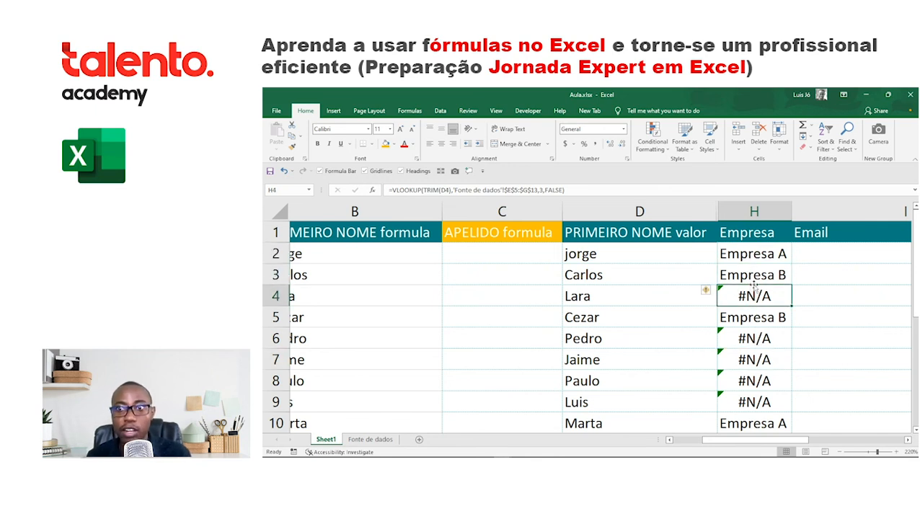
click(370, 439)
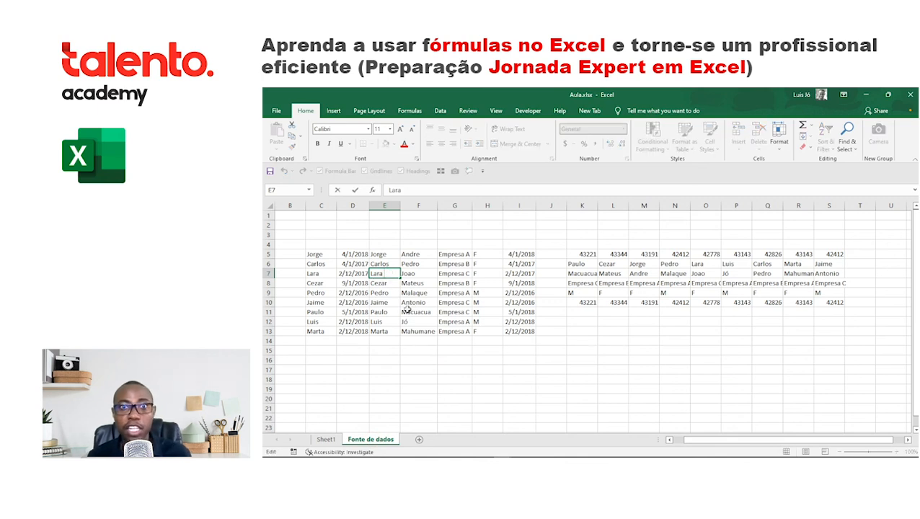
drag(318, 256, 326, 340)
click(328, 339)
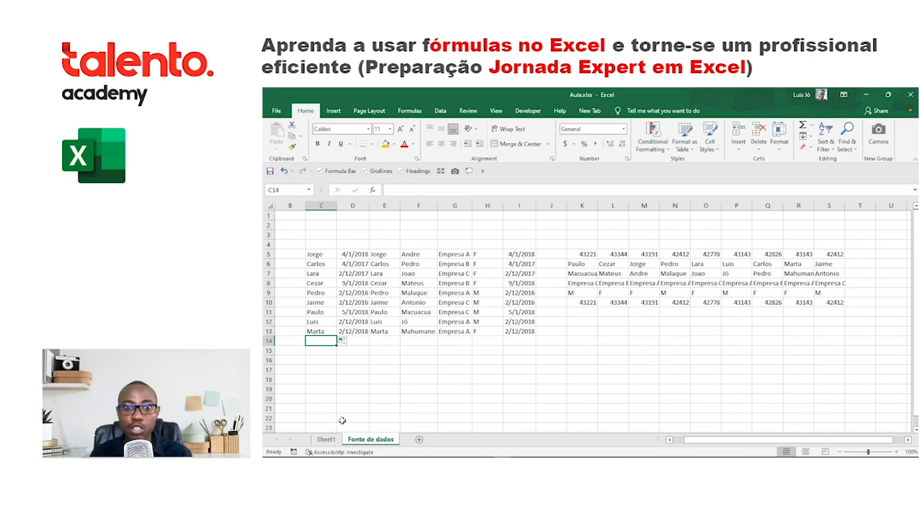
- Start a new VLOOKUP formula in Sheet1's H2 with D2 as the lookup value, without TRIM
click(326, 439)
click(774, 259)
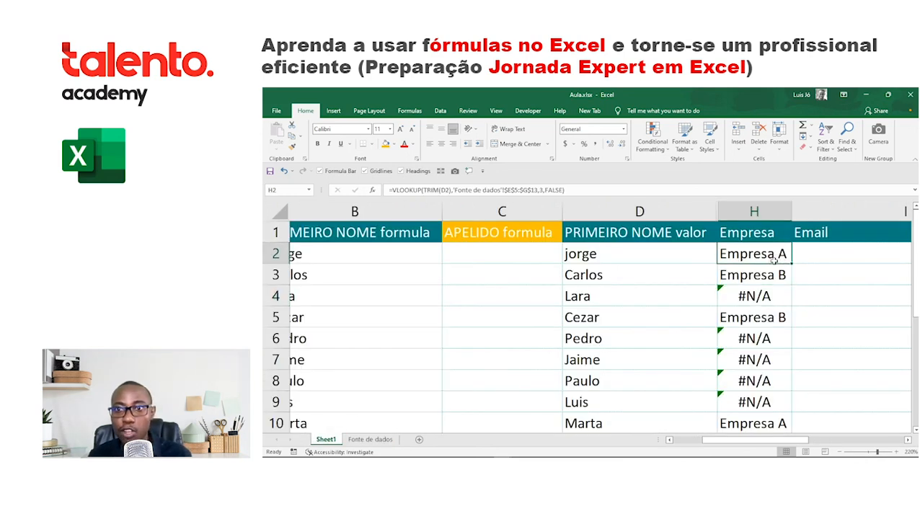
text(=v)
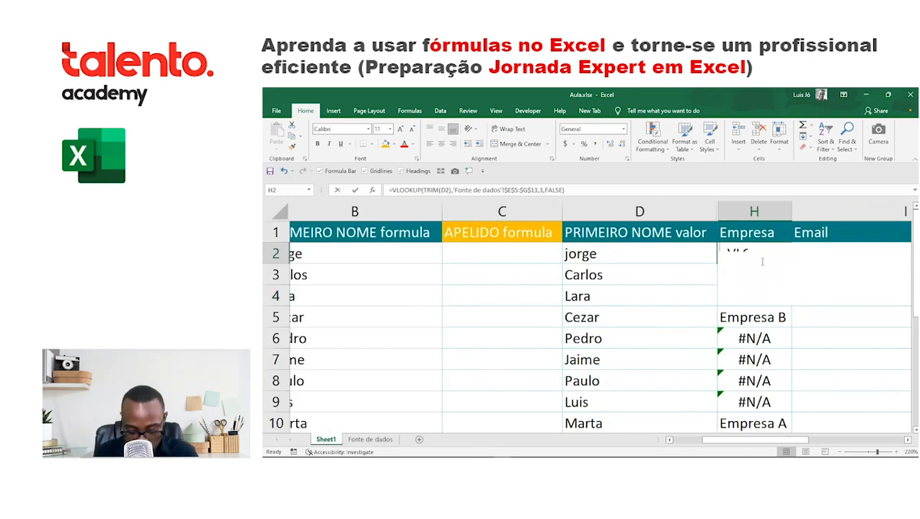
text(LOOKUP()
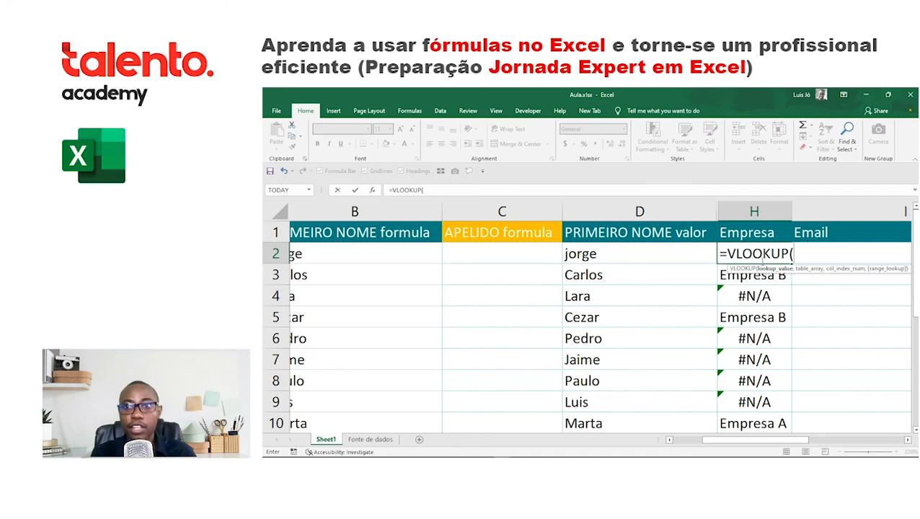
click(623, 252)
text(,)
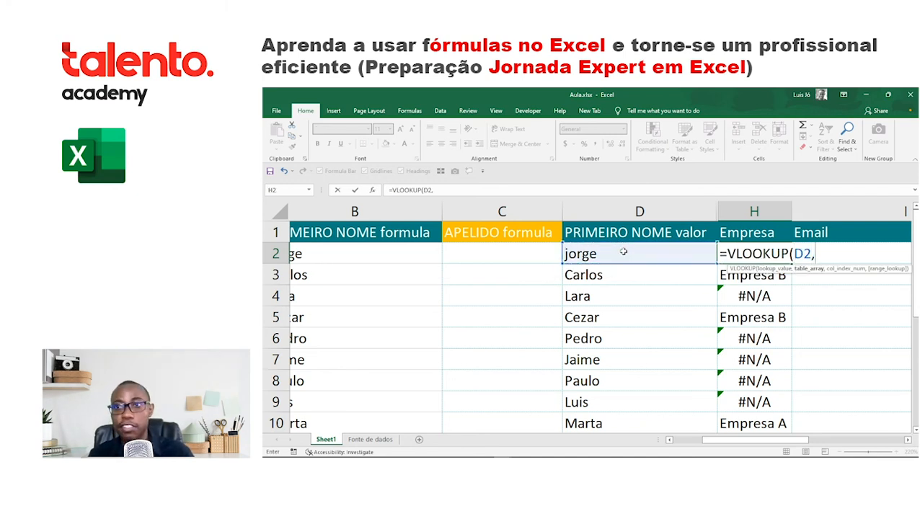
click(453, 192)
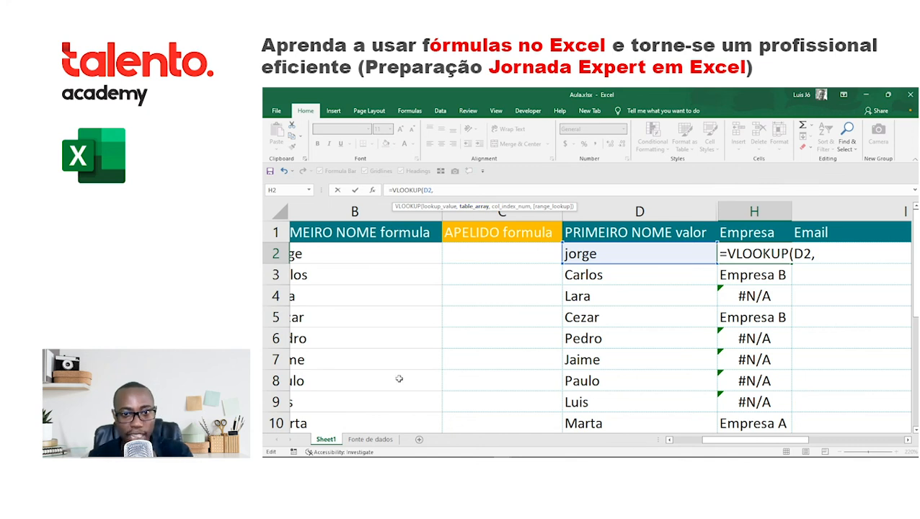
- Set the VLOOKUP table array to the absolute range $C$5:$G$13 on the Fonte de dados sheet
click(381, 440)
click(322, 254)
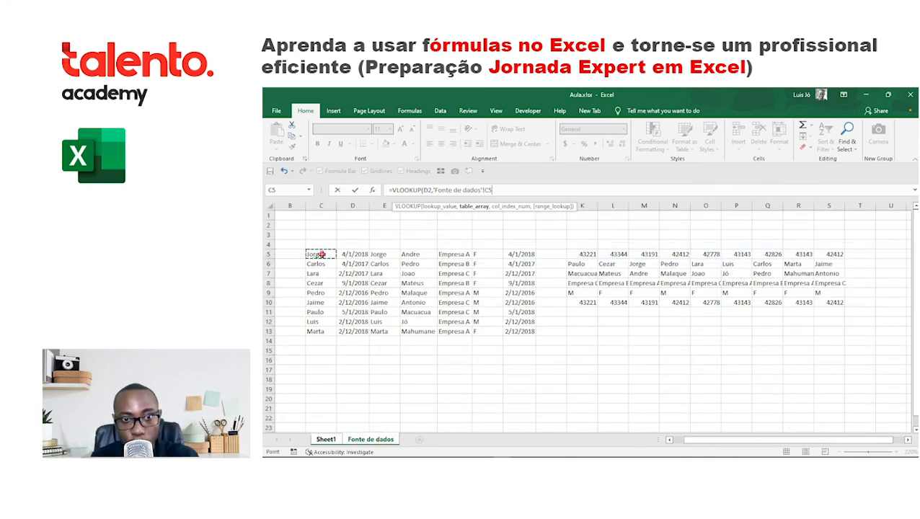
click(395, 254)
click(316, 253)
drag(316, 254, 466, 332)
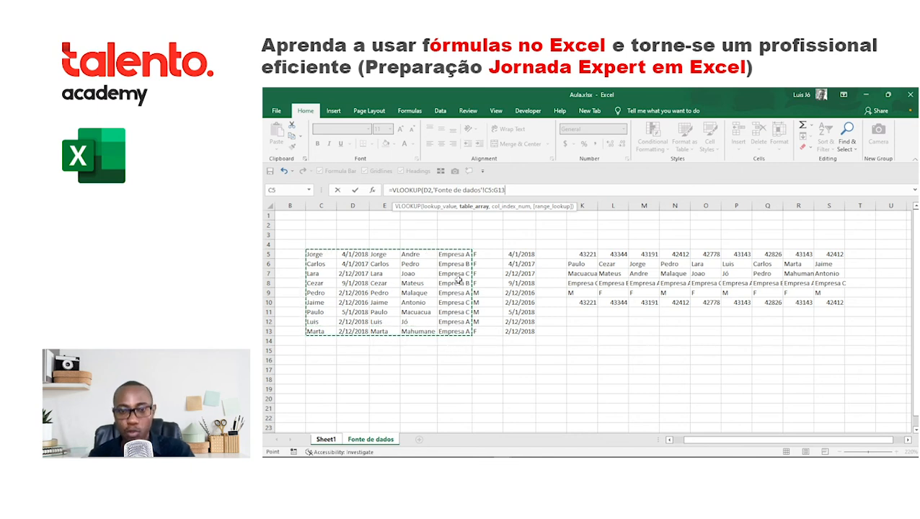
key(F4)
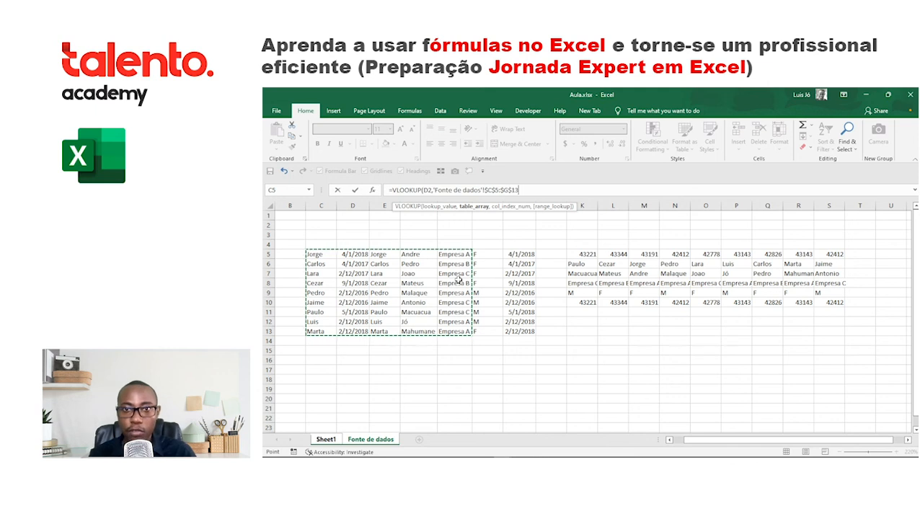
- Complete the VLOOKUP formula with column index 5 and FALSE for an exact match, and enter it in H2
text(,5)
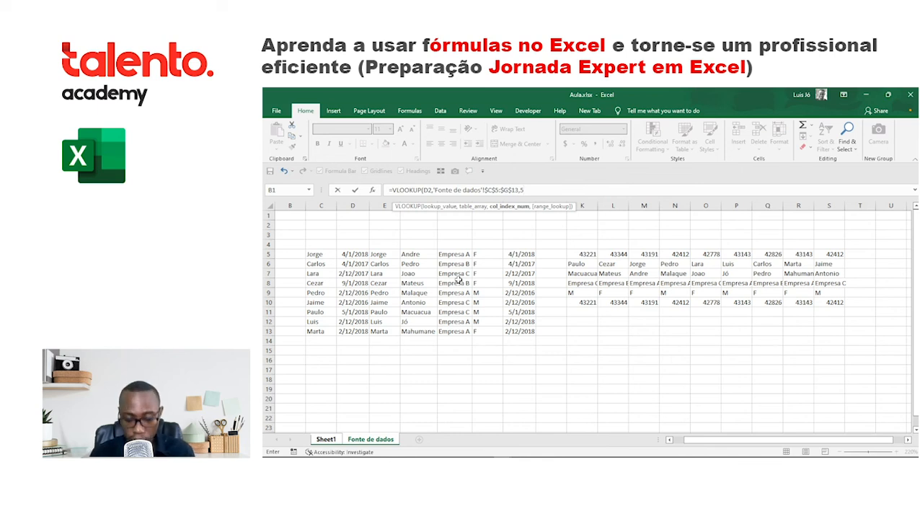
text(,)
key(Down)
key(Tab)
key(Return)
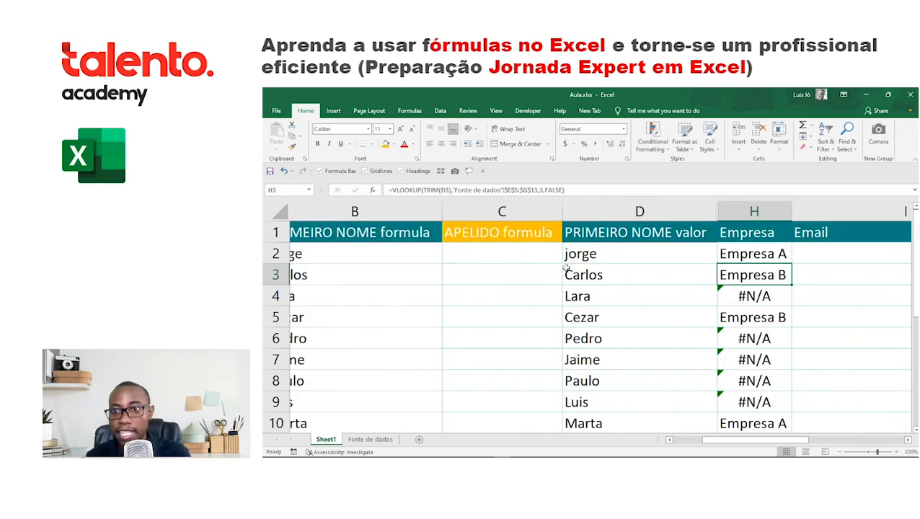
- Clear the old lookup results in H3:H10 and fill the new H2 formula down to H10
click(754, 261)
click(753, 269)
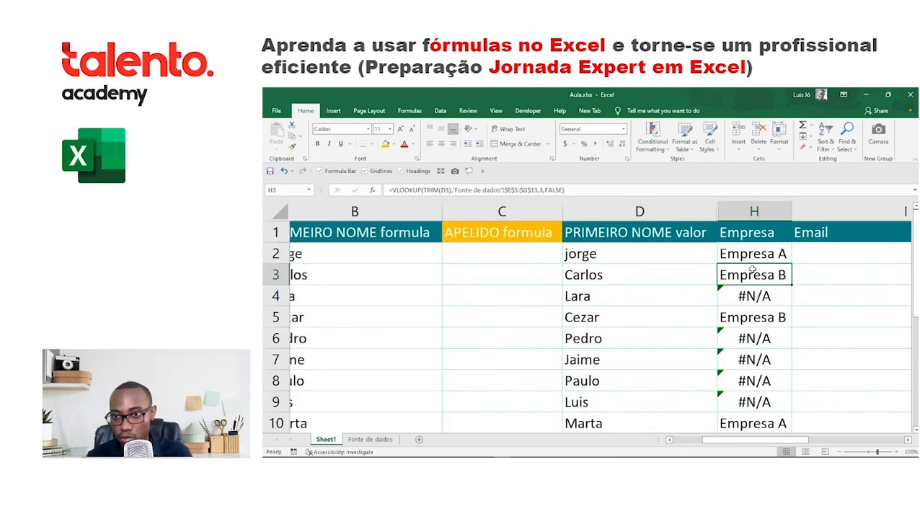
key(ctrl+shift+Down)
key(Delete)
click(763, 243)
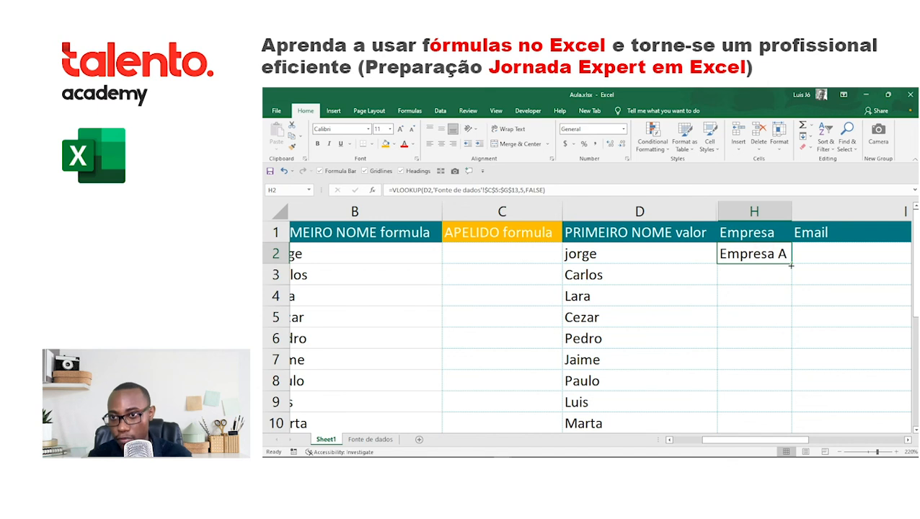
double_click(793, 264)
click(777, 258)
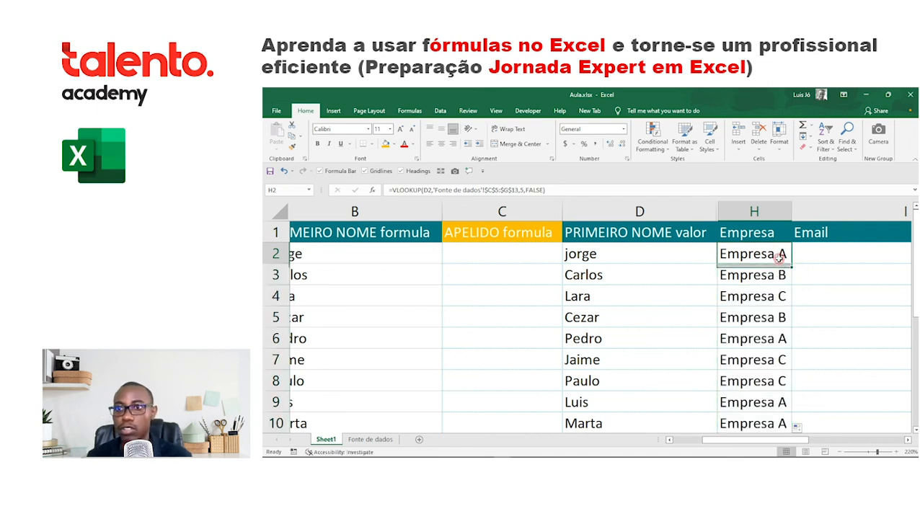
- Clear the filled Empresa cells below H2 again and refill the H2 formula down to H10
click(776, 268)
drag(776, 265, 775, 263)
key(Escape)
key(Up)
key(Down)
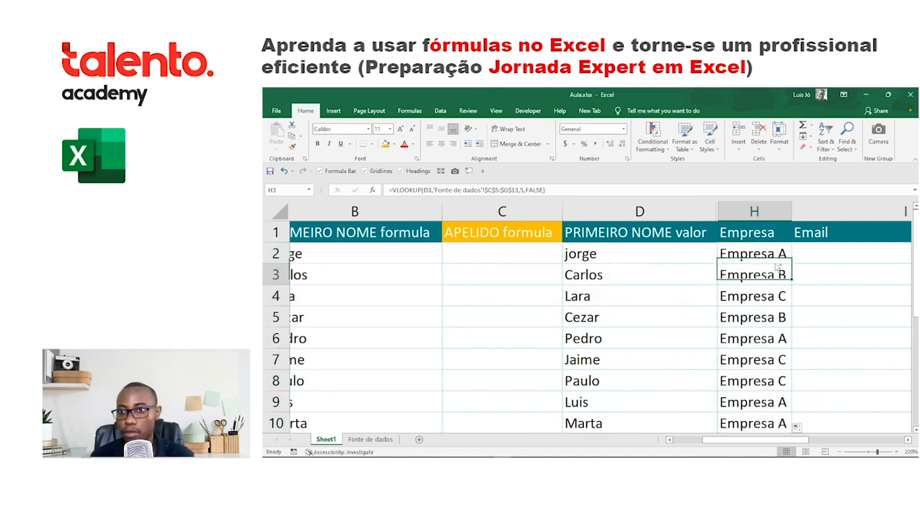
key(ctrl+shift+Down)
key(Delete)
click(776, 257)
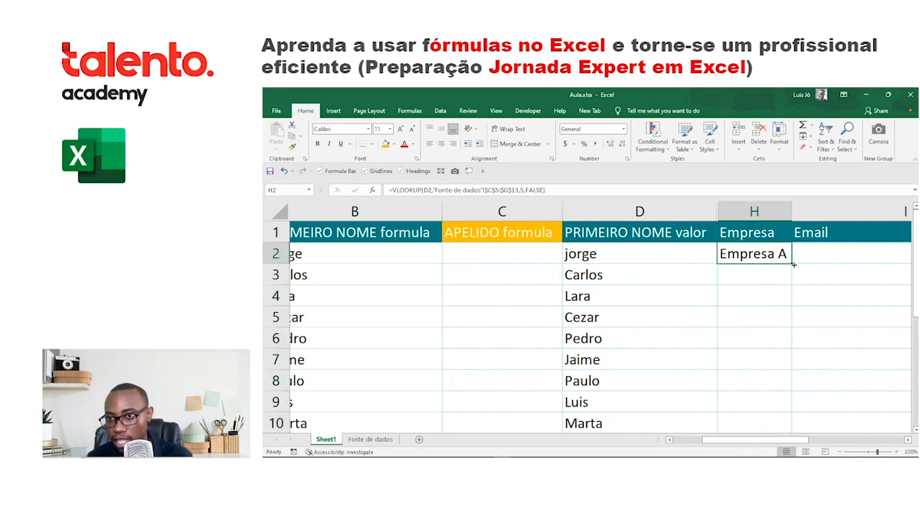
double_click(792, 263)
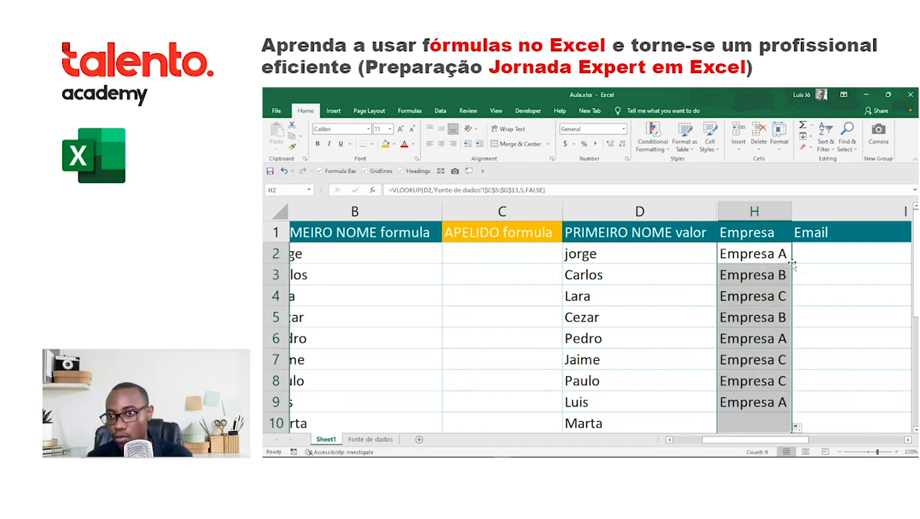
- Review the filled Empresa column, the formulas in B2 and H2, the value in D2, and the empty C2 and I2 cells
click(780, 313)
scroll(781, 308, down, 3)
scroll(780, 309, up, 3)
click(737, 258)
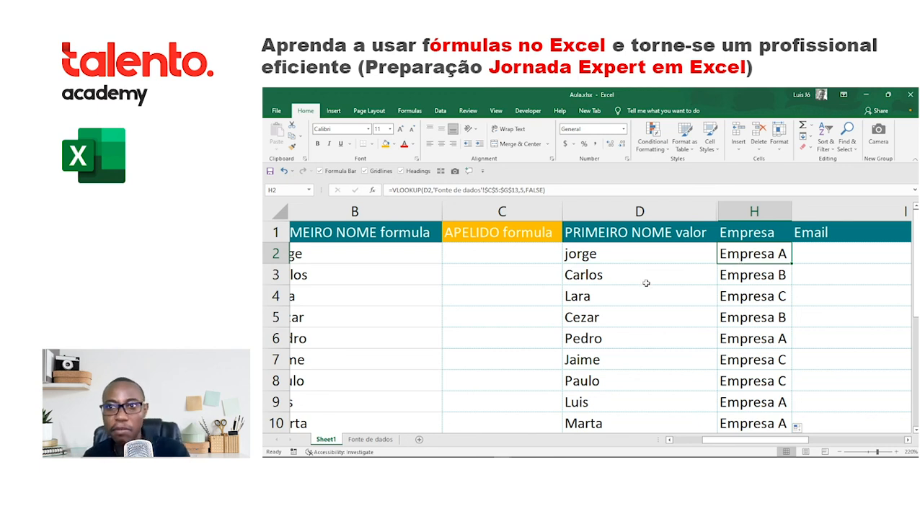
drag(737, 441, 747, 417)
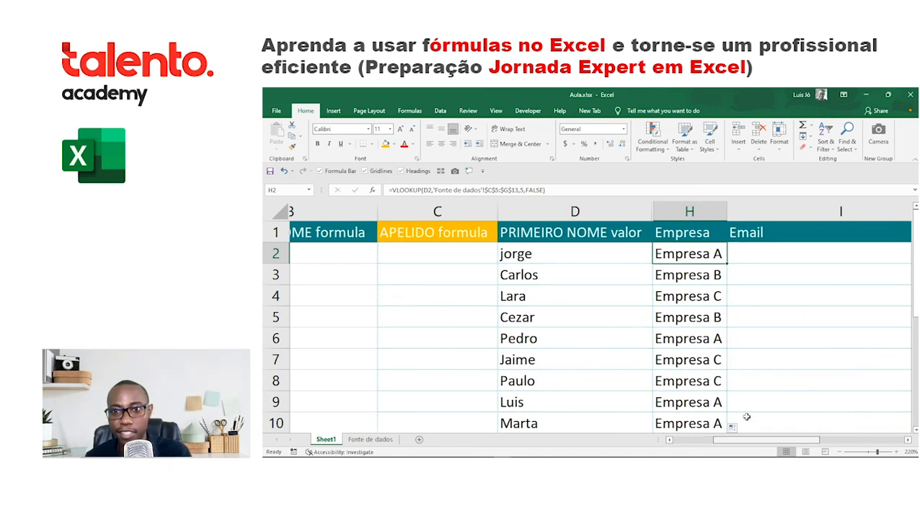
drag(746, 440, 703, 438)
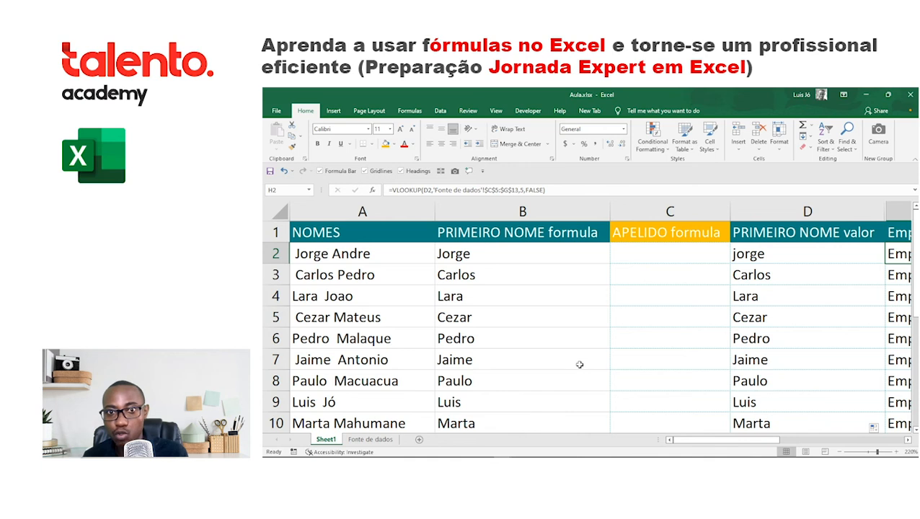
click(515, 250)
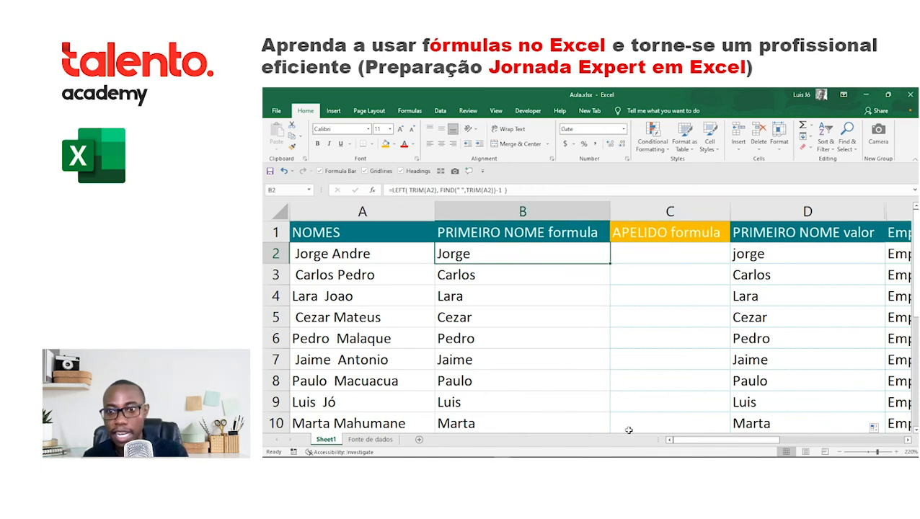
drag(707, 444, 731, 444)
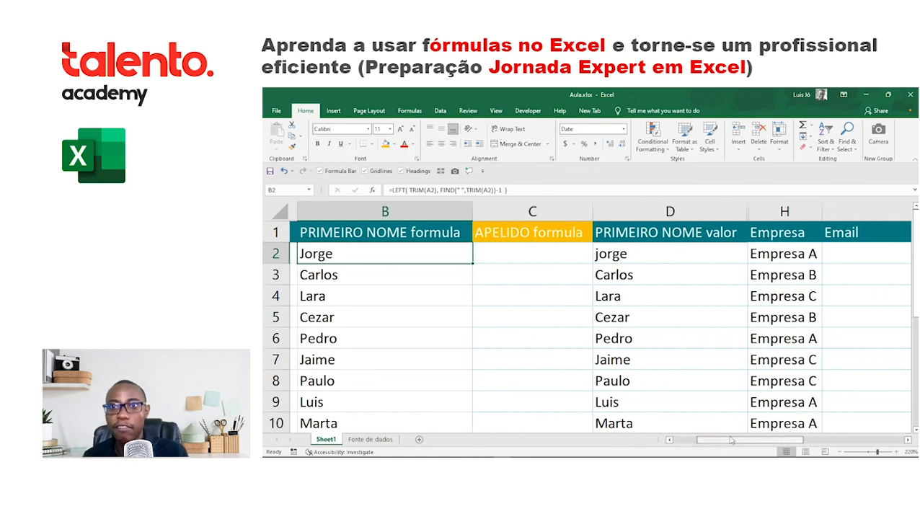
click(647, 250)
scroll(682, 340, right, 1)
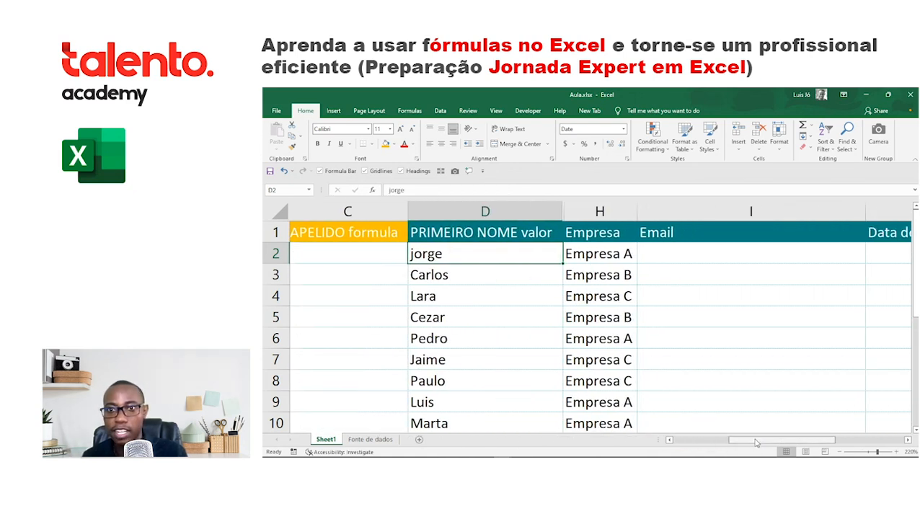
click(611, 257)
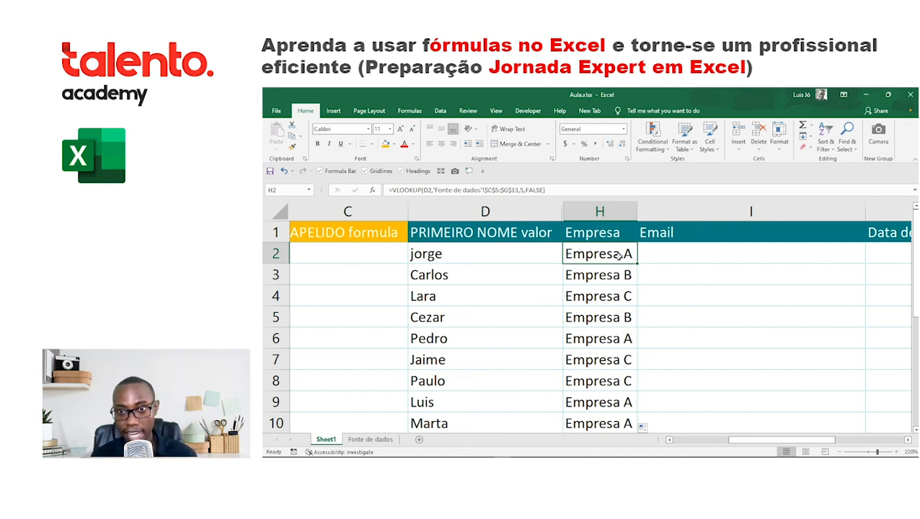
click(676, 257)
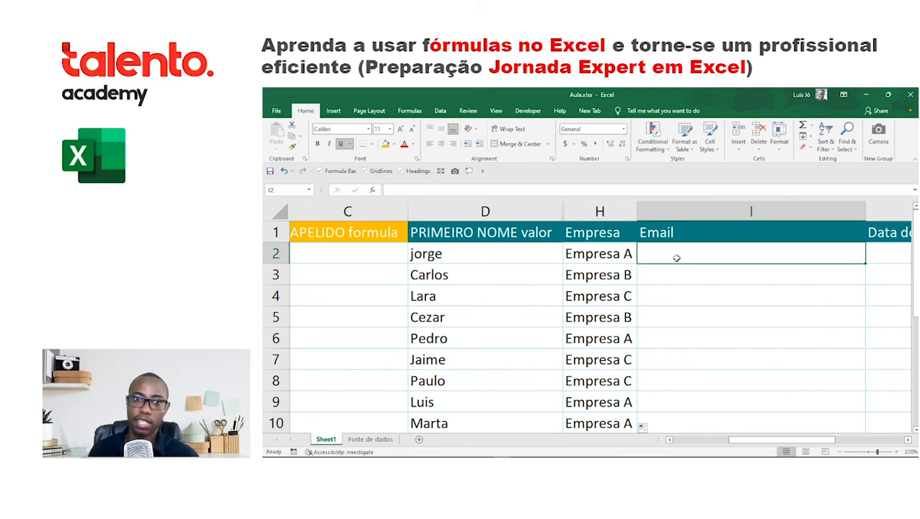
click(358, 260)
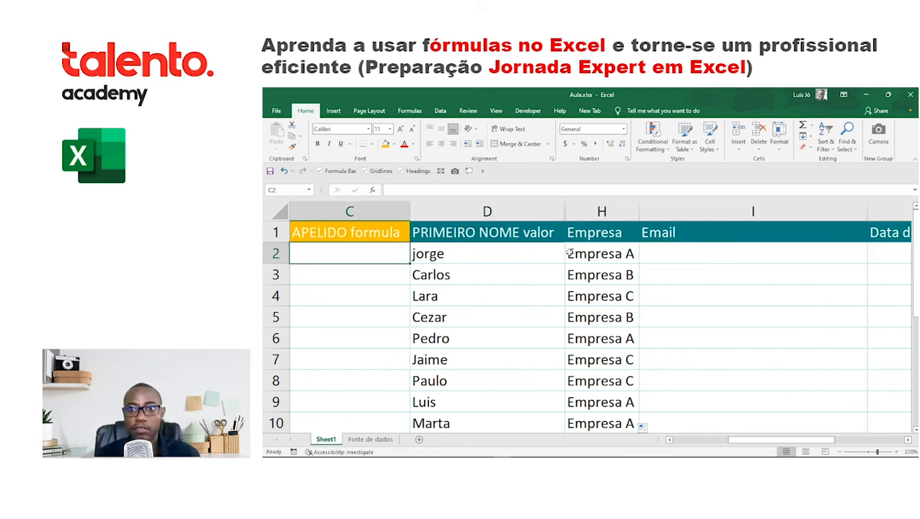
click(656, 250)
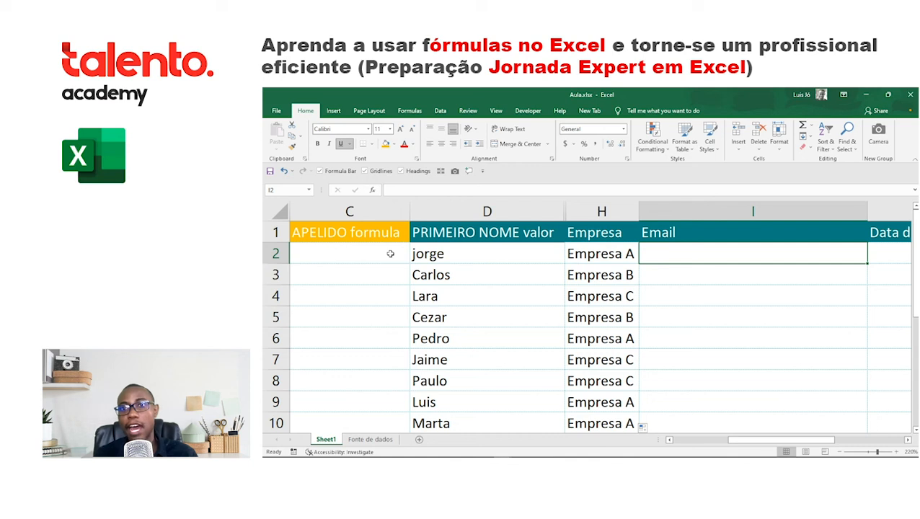
click(591, 253)
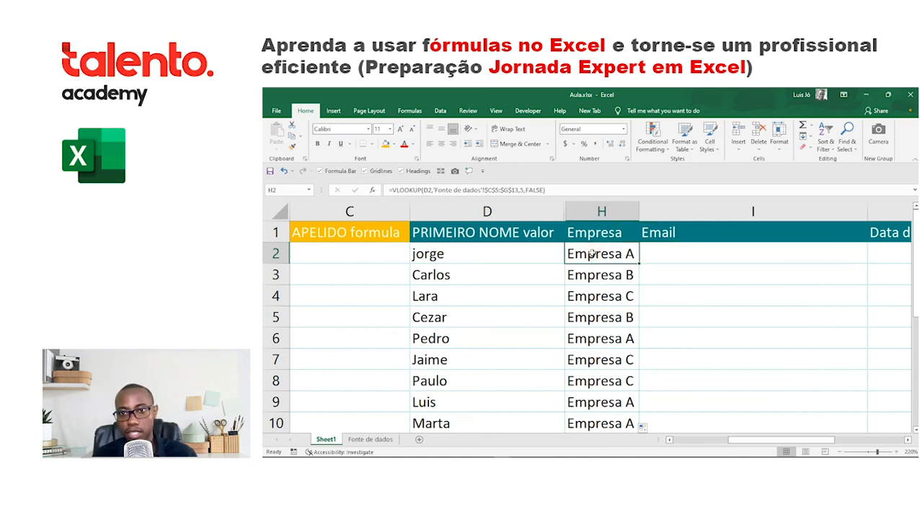
- Start the Email formula in I2 by entering a reference to the first name in D2
click(673, 256)
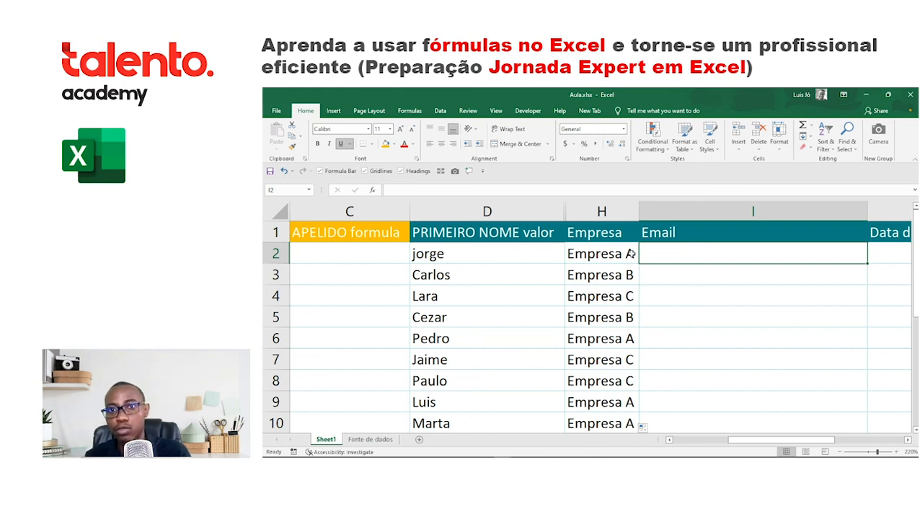
text(=)
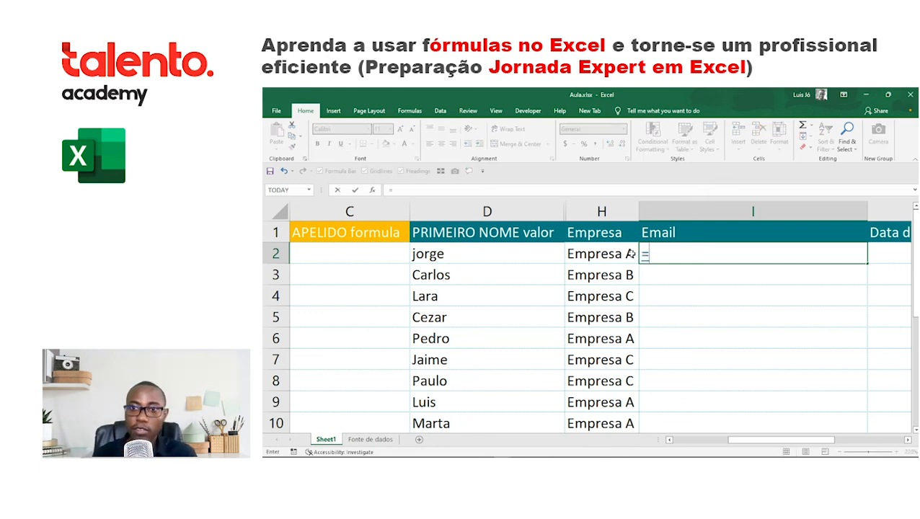
click(511, 251)
key(Return)
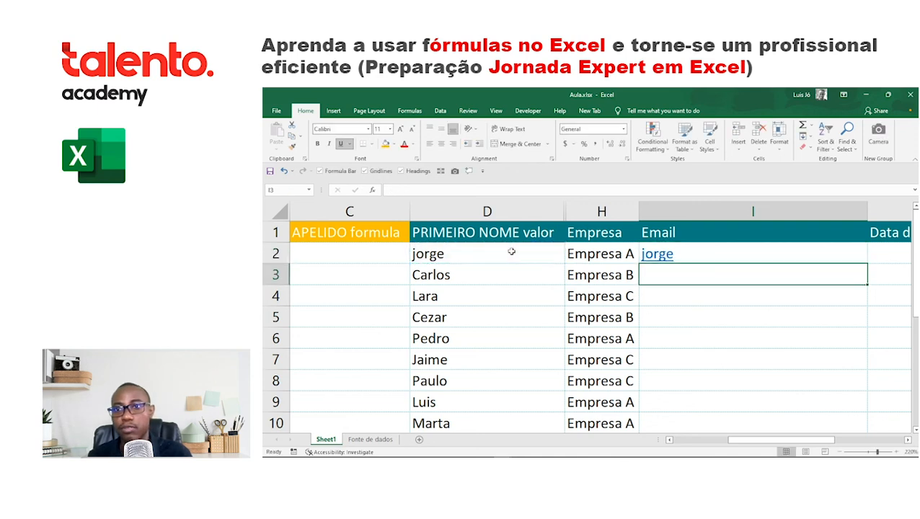
- Extend the I2 formula by joining the text "@" to D2 with the & operator
click(692, 250)
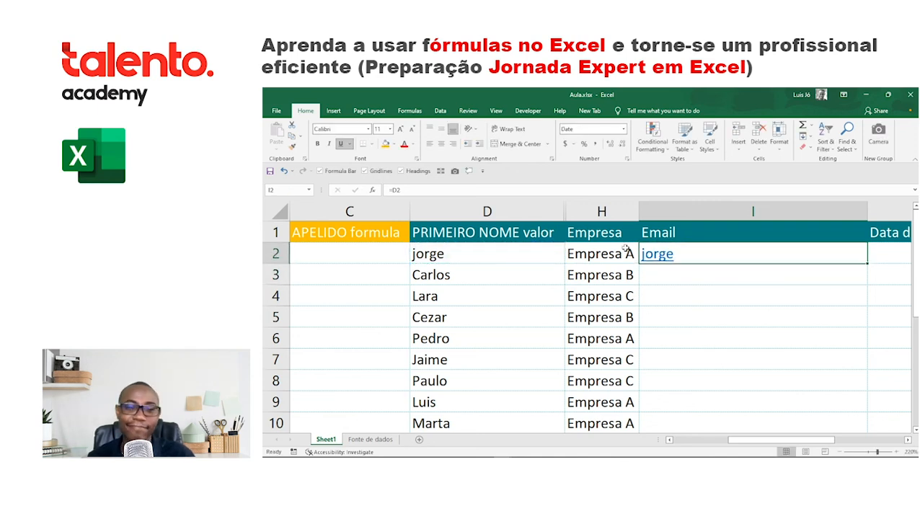
click(513, 190)
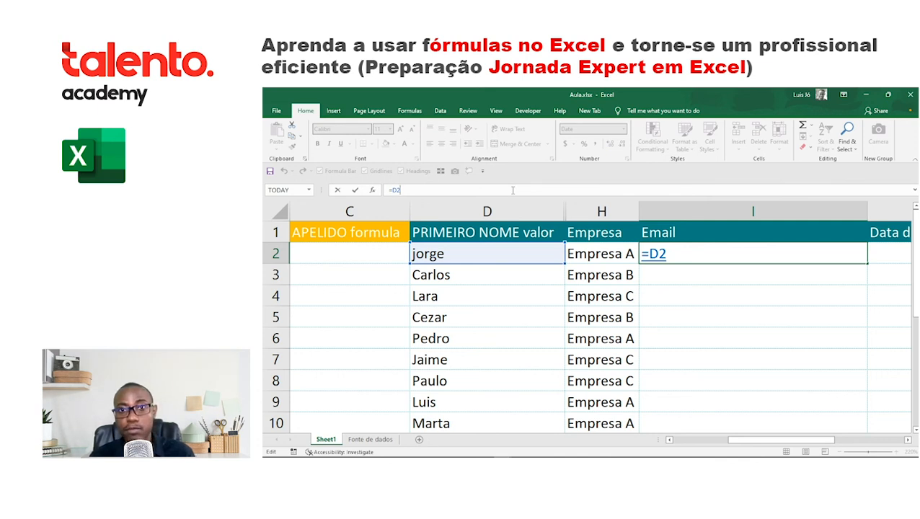
text(+)
key(BackSpace)
text(&)
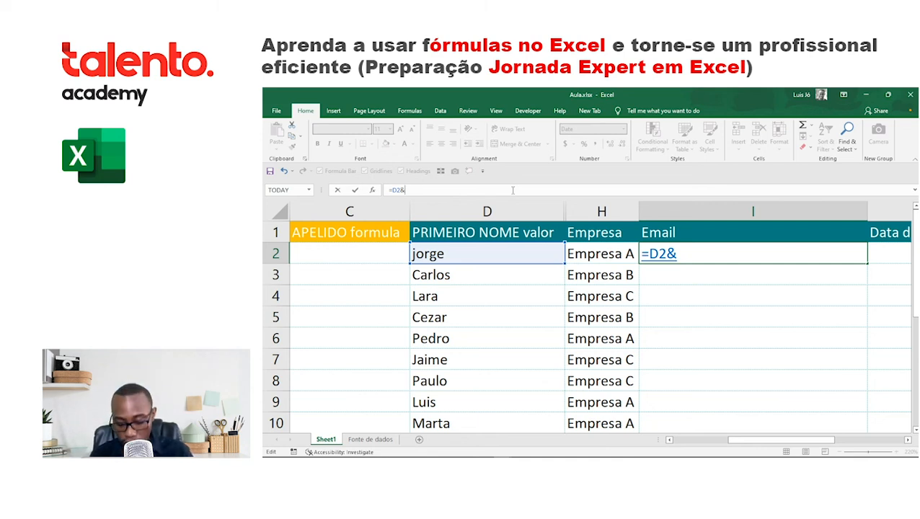
text(")
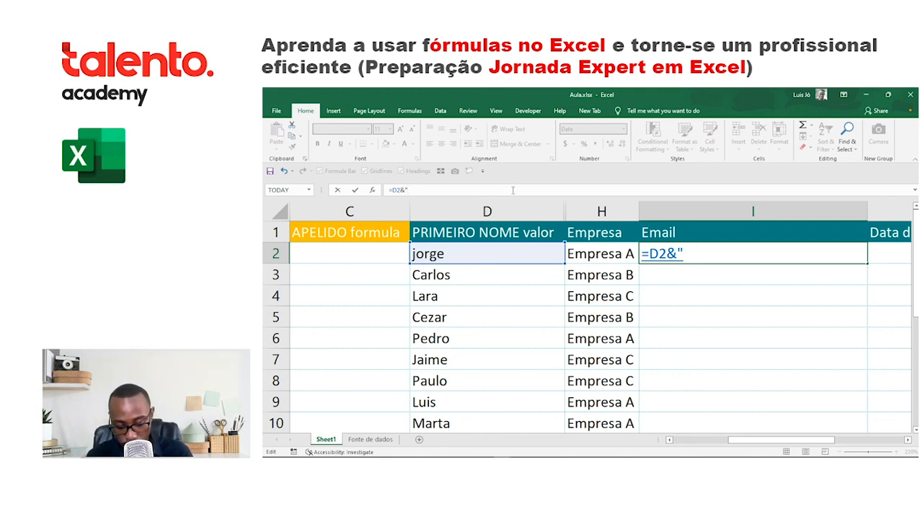
text(@g)
key(BackSpace)
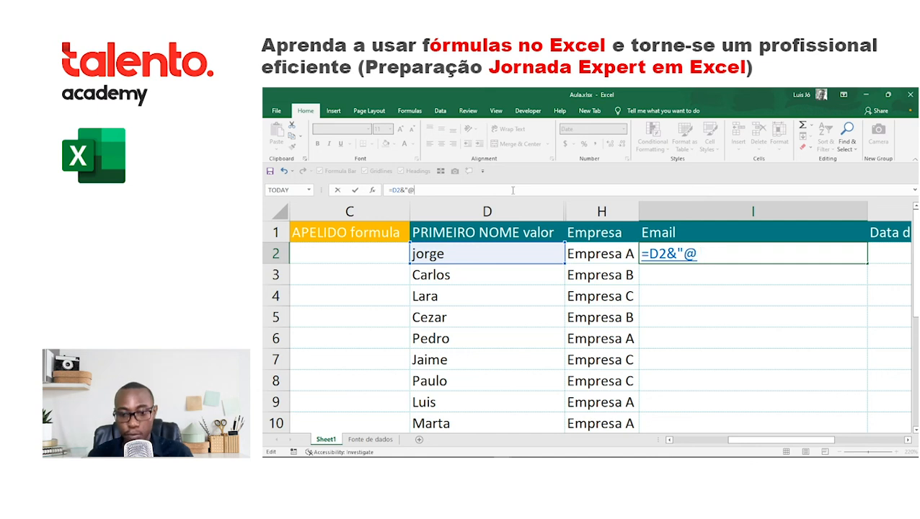
key(Return)
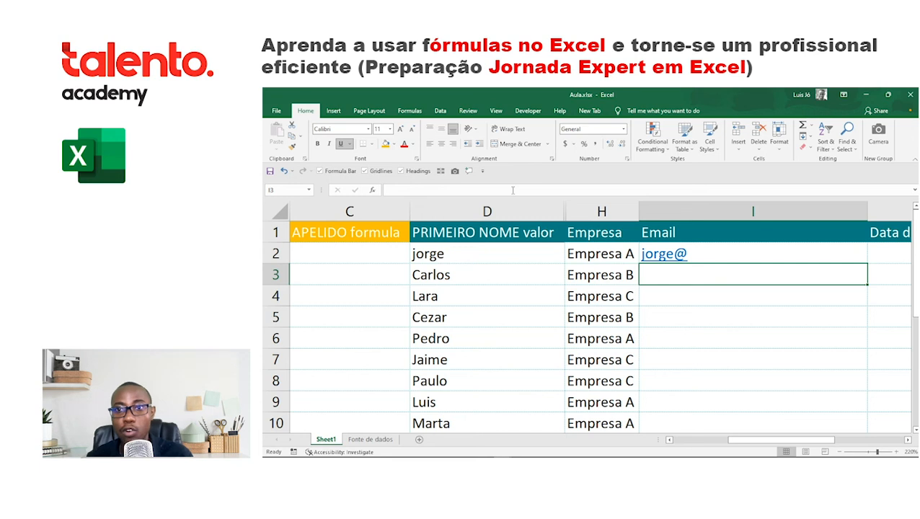
click(691, 250)
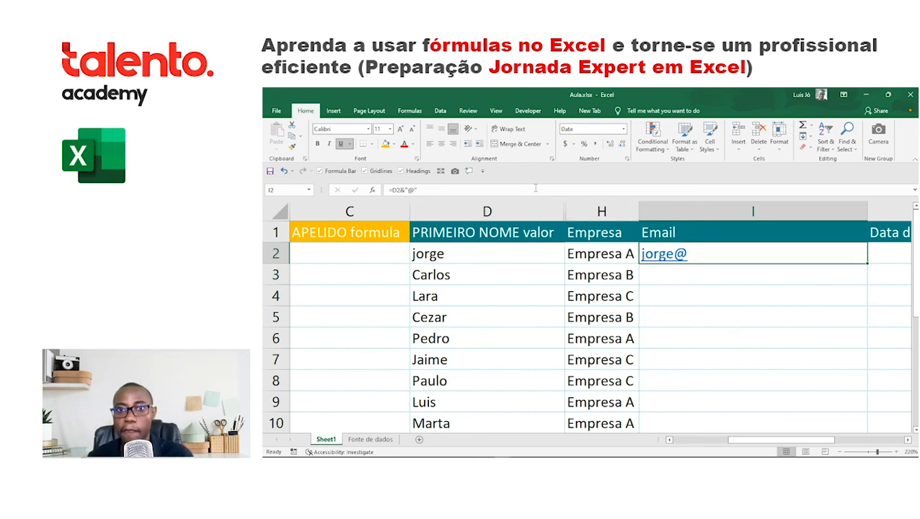
click(425, 191)
text(empr)
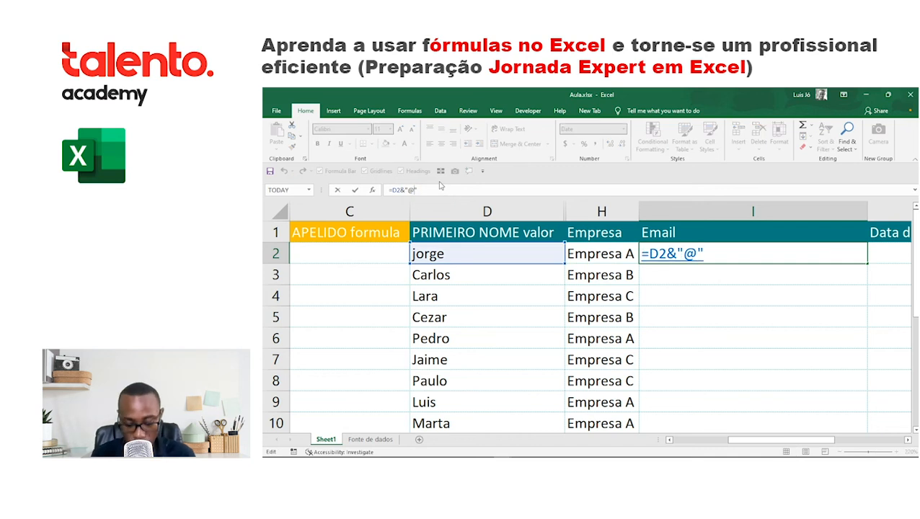
text(esa)
key(Return)
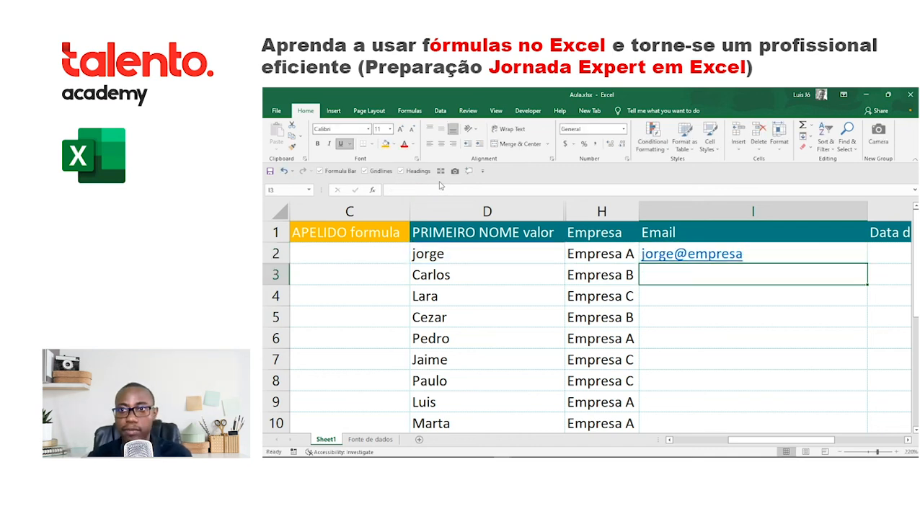
key(Up)
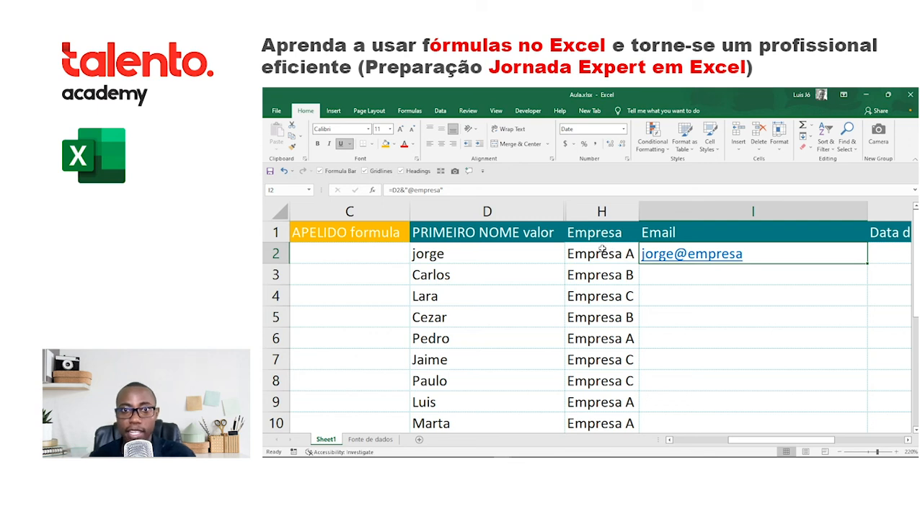
click(456, 188)
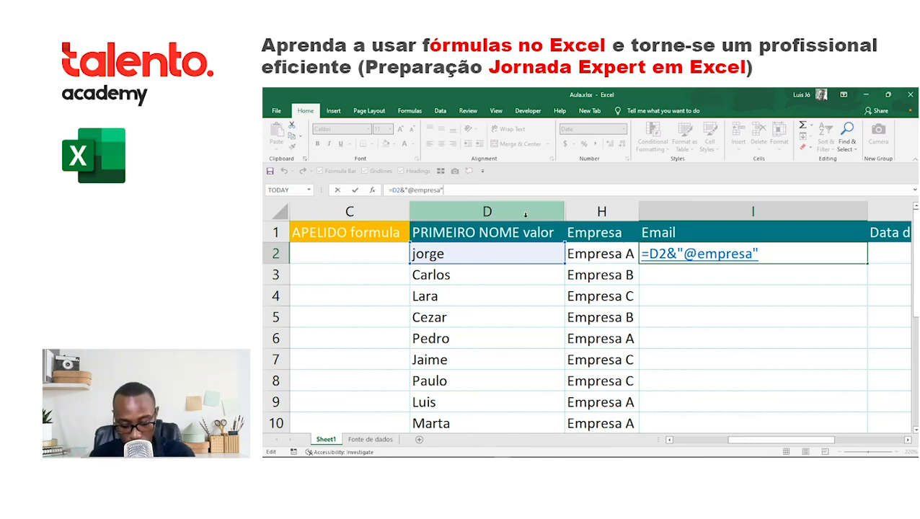
text(&)
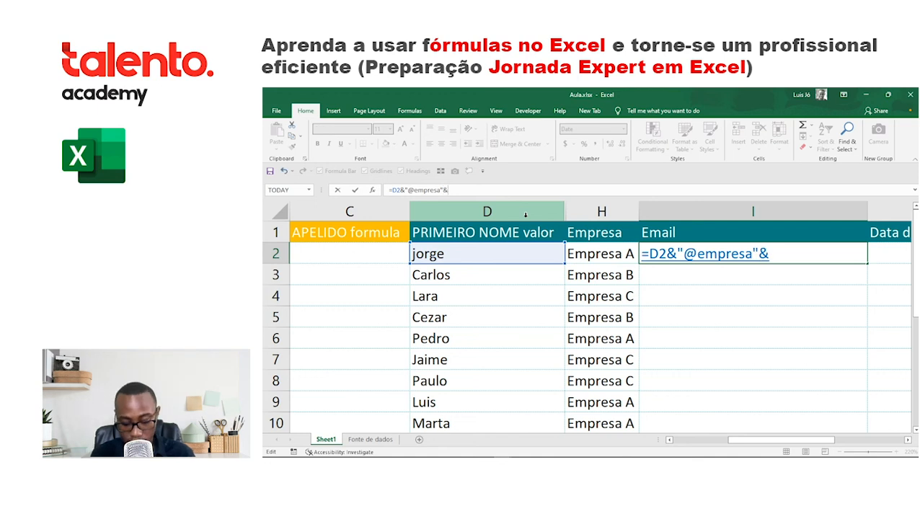
text(RIGHT()
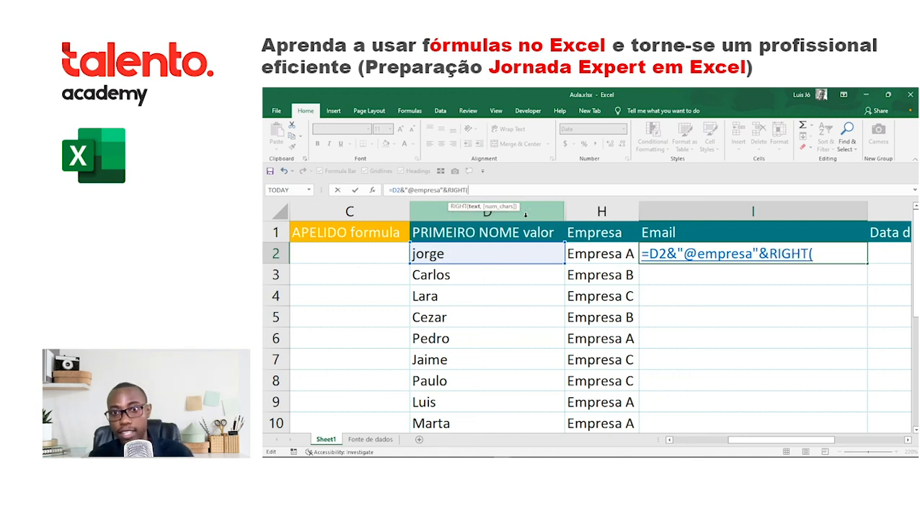
click(595, 252)
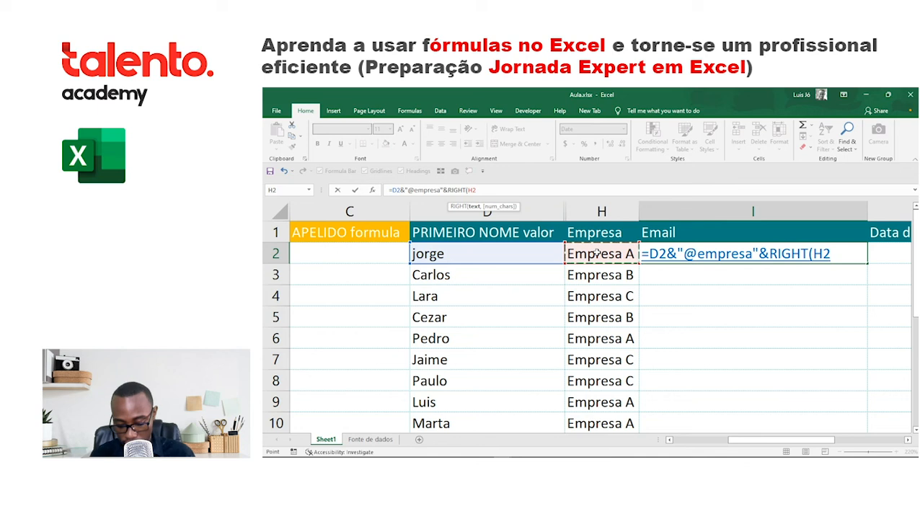
text())
key(Return)
key(Up)
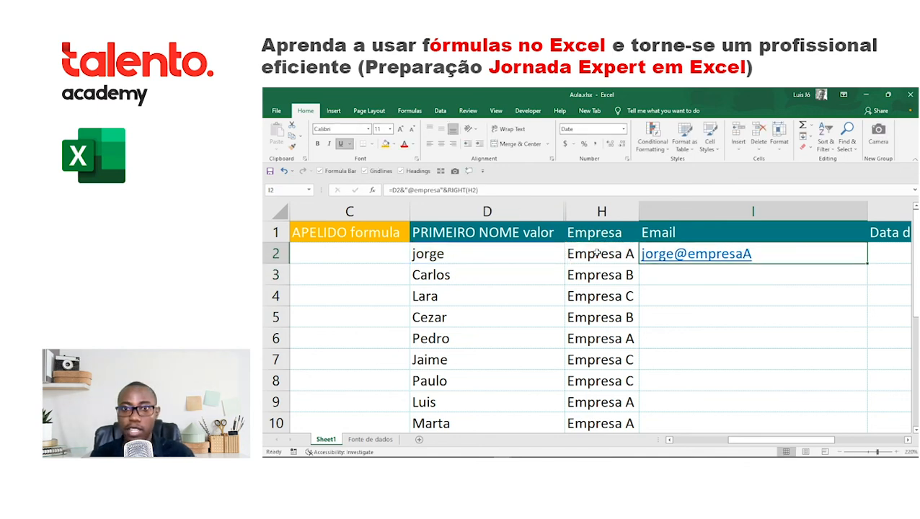
- Append &"gmail.com" to the end of the Email formula in I2
key(F2)
text(%)
key(BackSpace)
text($@)
key(BackSpace)
key(BackSpace)
text(&"gmail.com")
key(Return)
key(Up)
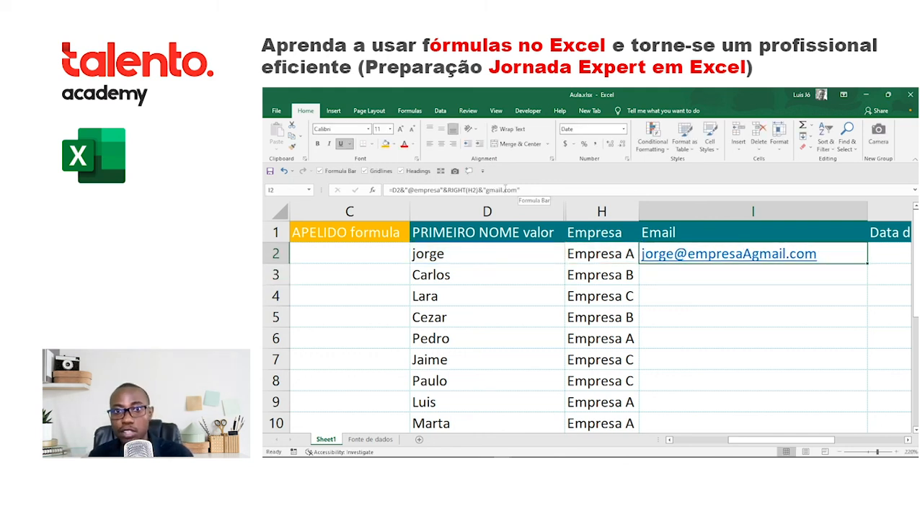
- Check the parts of the I2 formula, re-enter it unchanged, and fill it down the Email column to I10
click(448, 187)
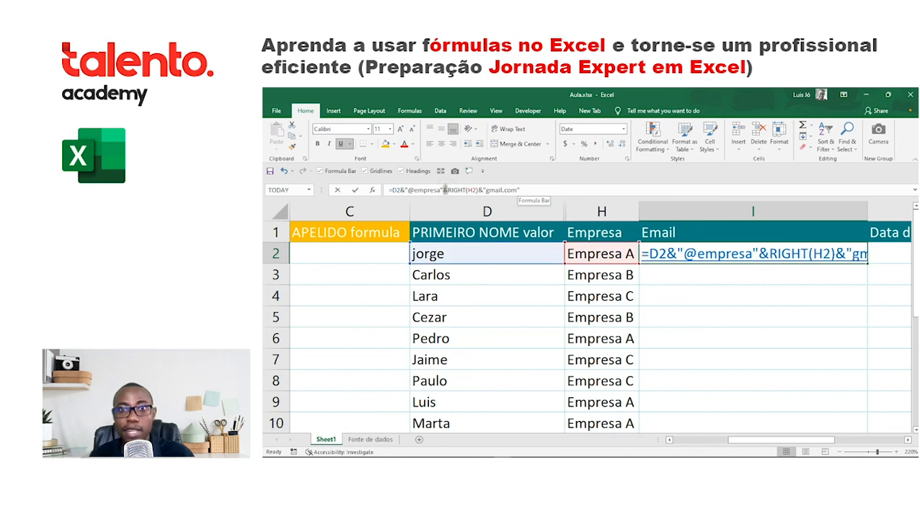
click(538, 187)
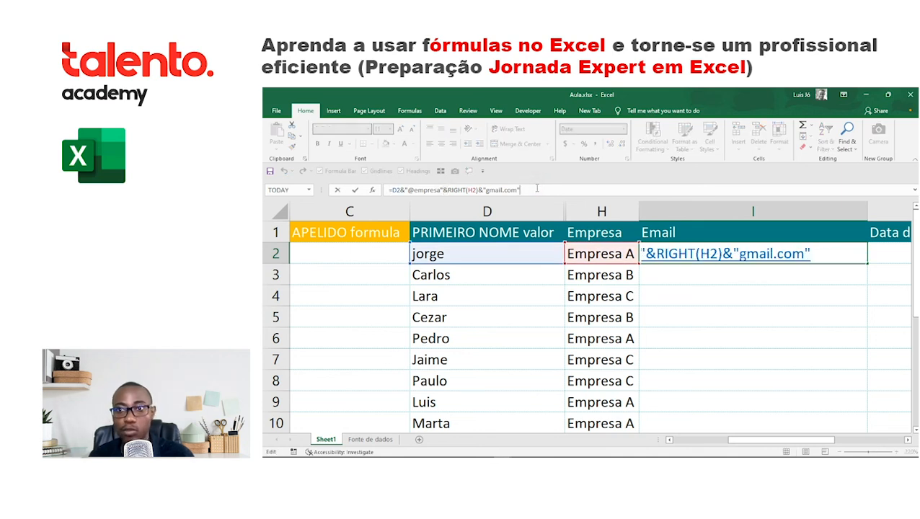
key(Return)
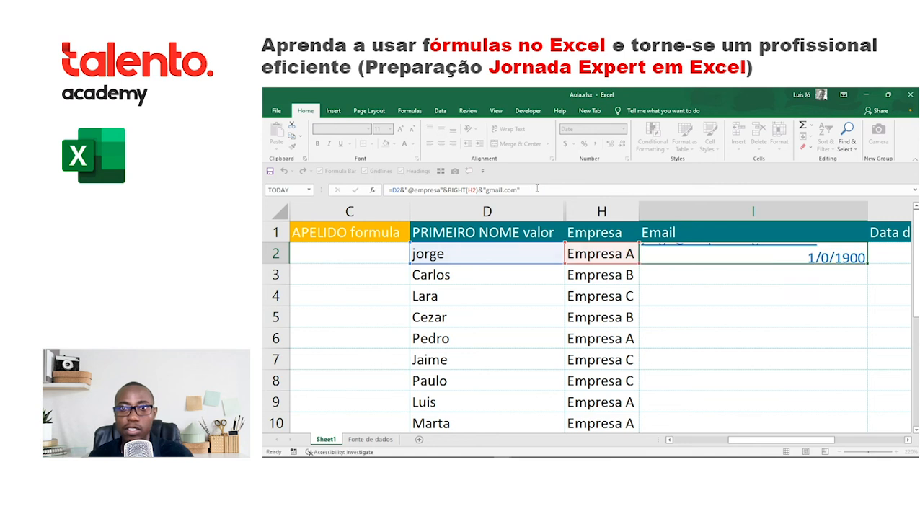
click(662, 255)
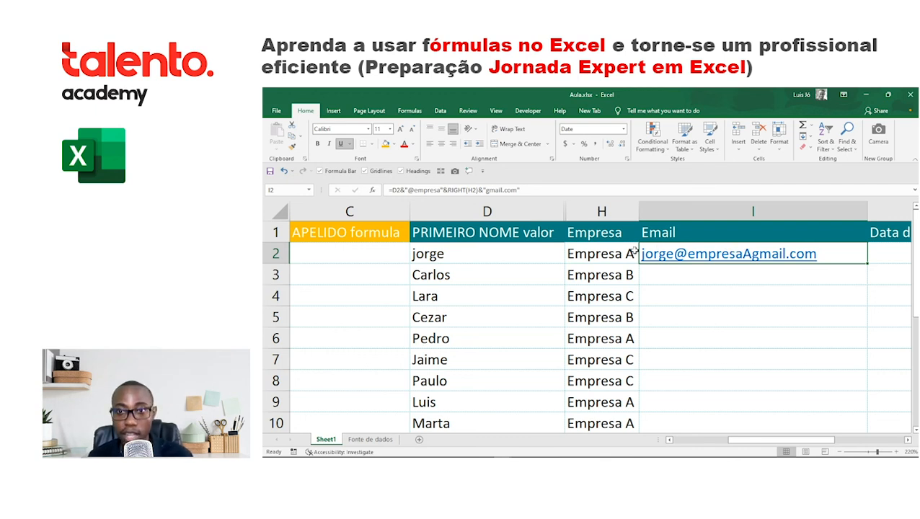
double_click(865, 264)
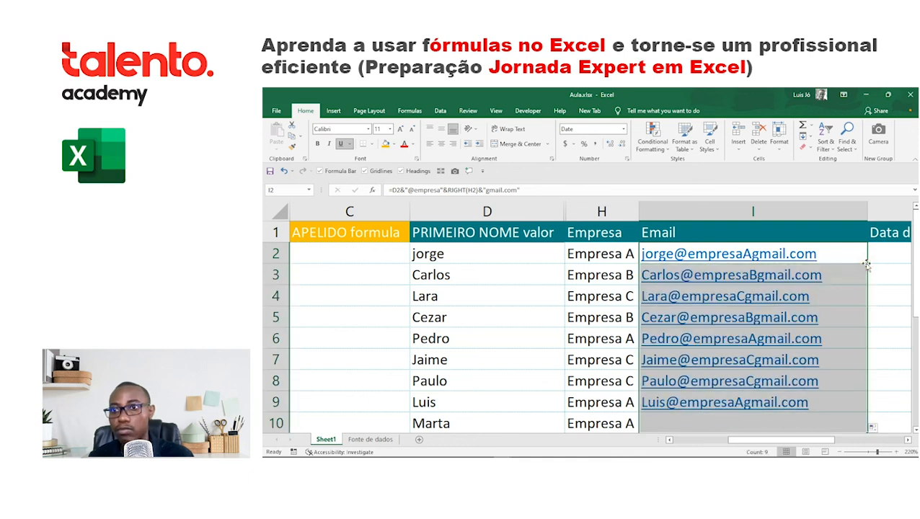
- Examine the RIGHT(H2) part of the Email formula in I2, leaving the formula as it is
click(724, 235)
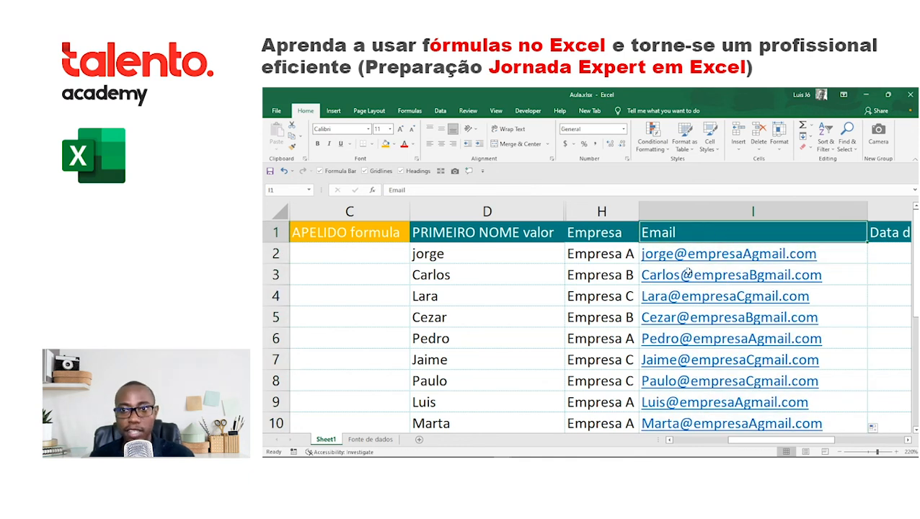
click(700, 258)
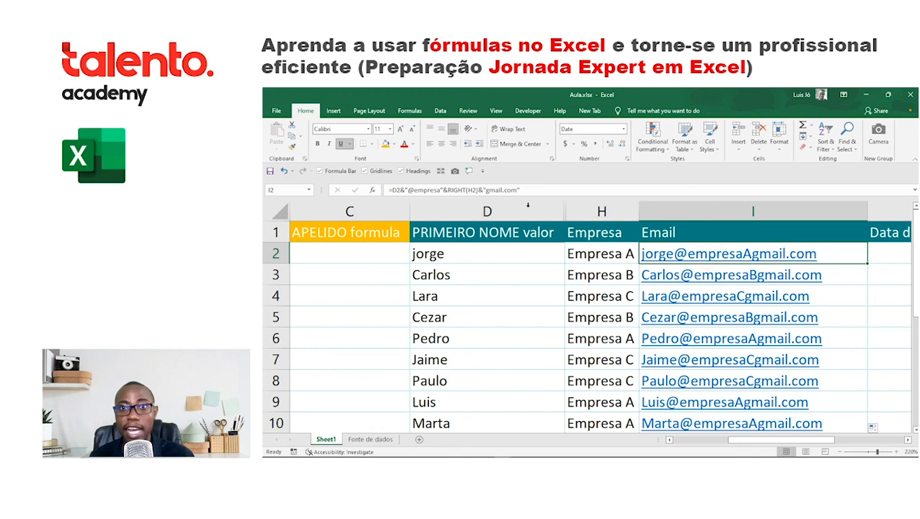
click(448, 189)
drag(447, 190, 482, 189)
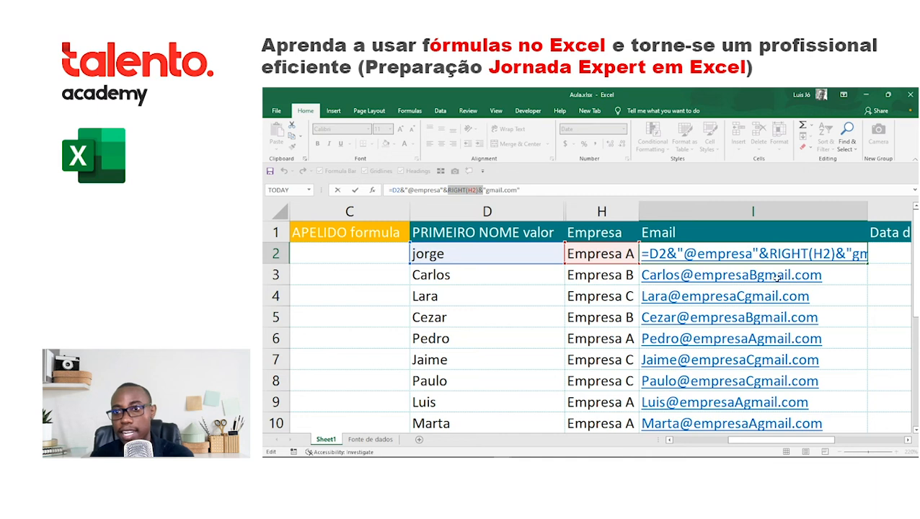
key(Escape)
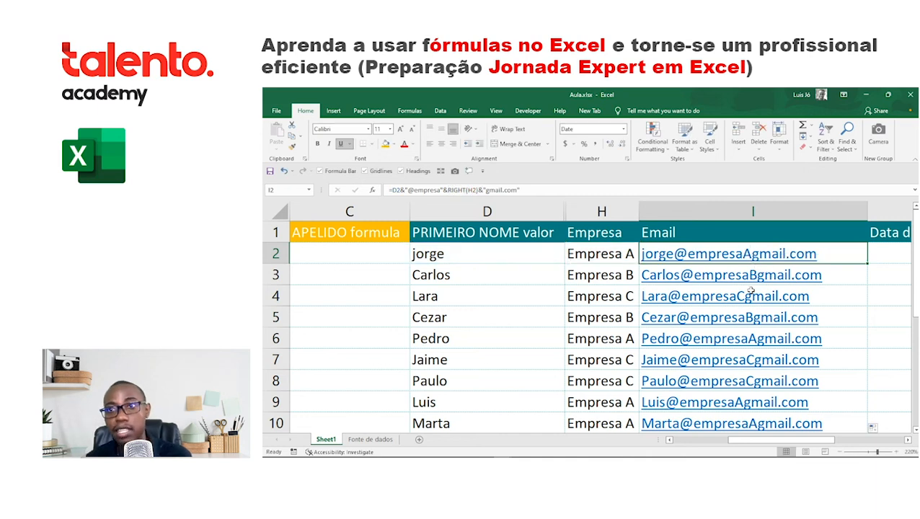
- Fill the Email header cell I1 with the same orange as the APELIDO formula header
click(682, 233)
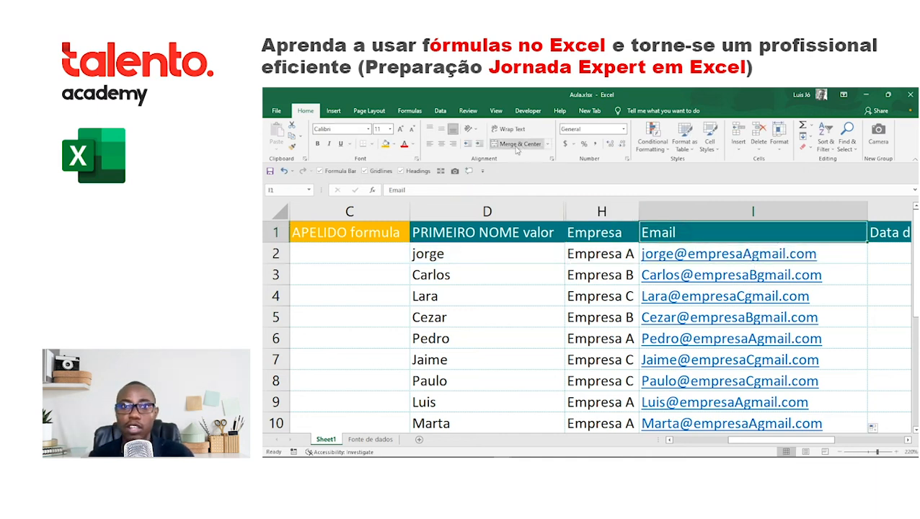
click(386, 143)
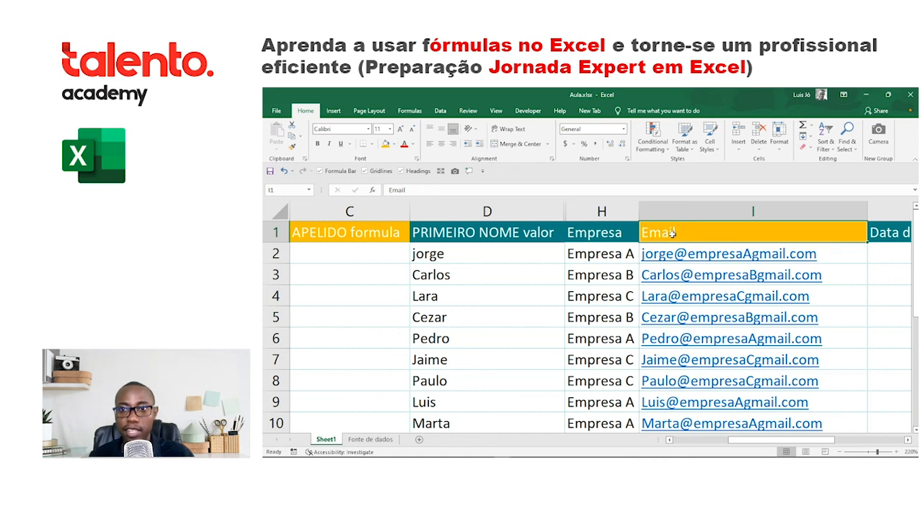
- Unhide the columns between PRIMEIRO NOME valor in column D and Empresa in column H
key(Left)
key(Left)
key(Left)
key(Left)
key(Left)
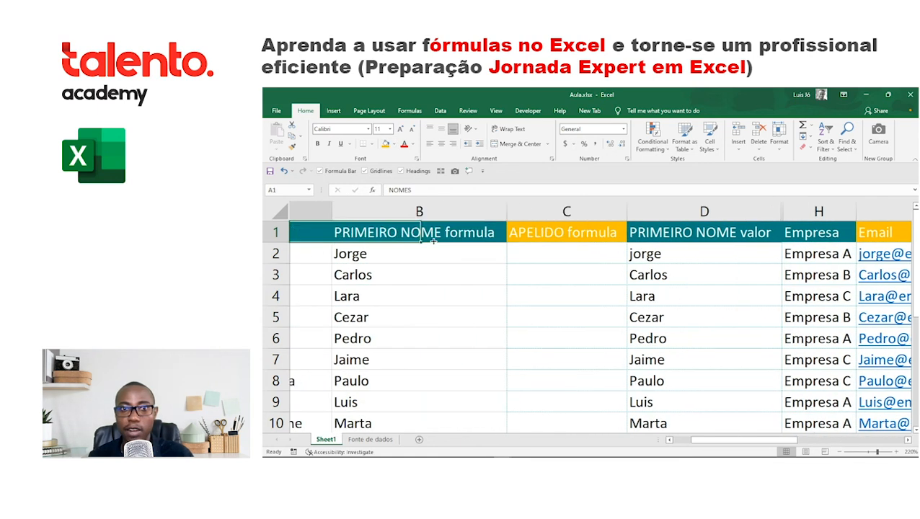
key(Right)
key(Right)
key(Right)
key(Right)
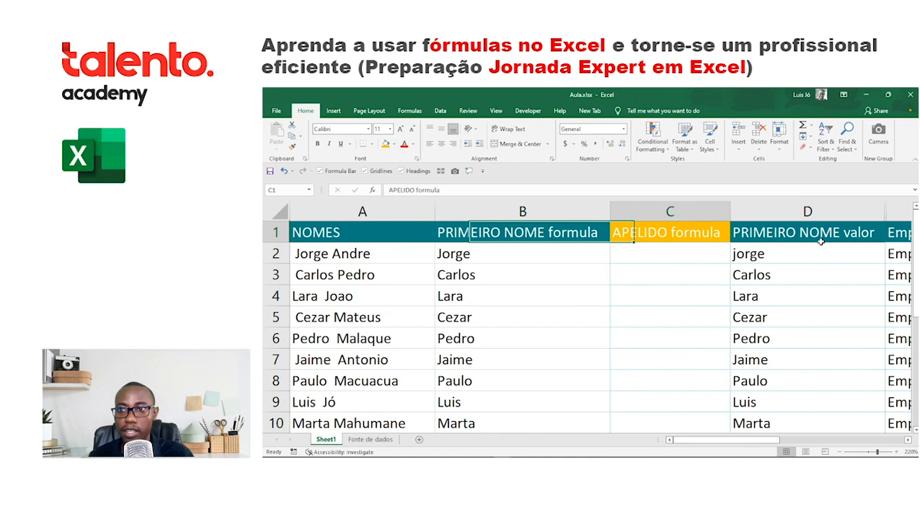
drag(685, 208, 778, 211)
right_click(780, 212)
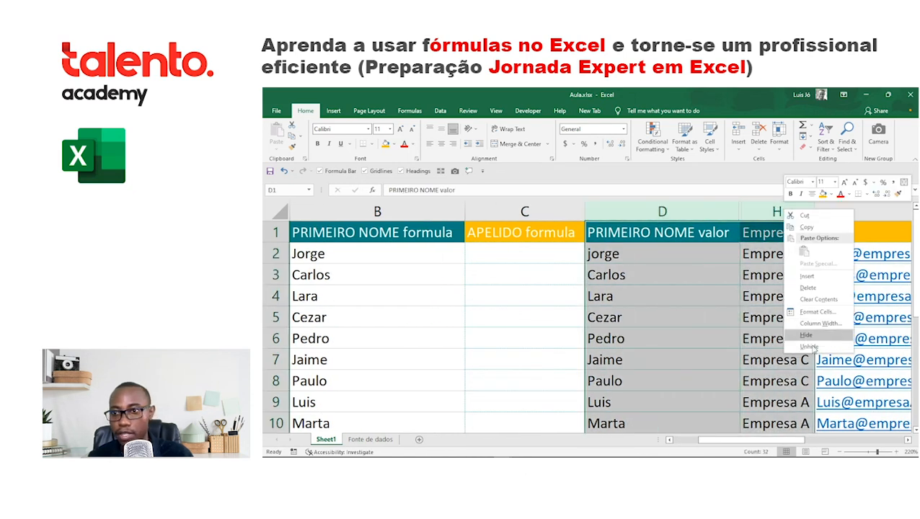
click(809, 346)
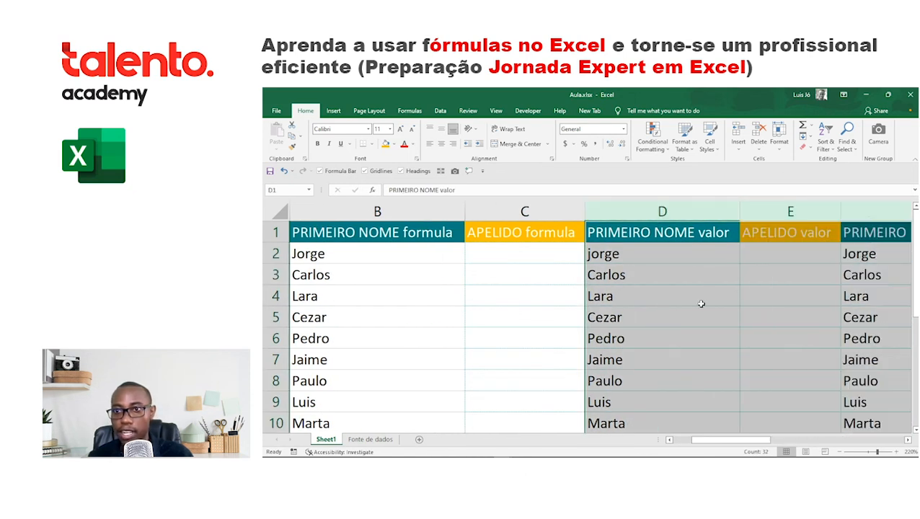
- Look over the APELIDO valor and APELIDO maiuscula columns and the headers across to Data de contratação in J1
click(770, 236)
key(Right)
key(Right)
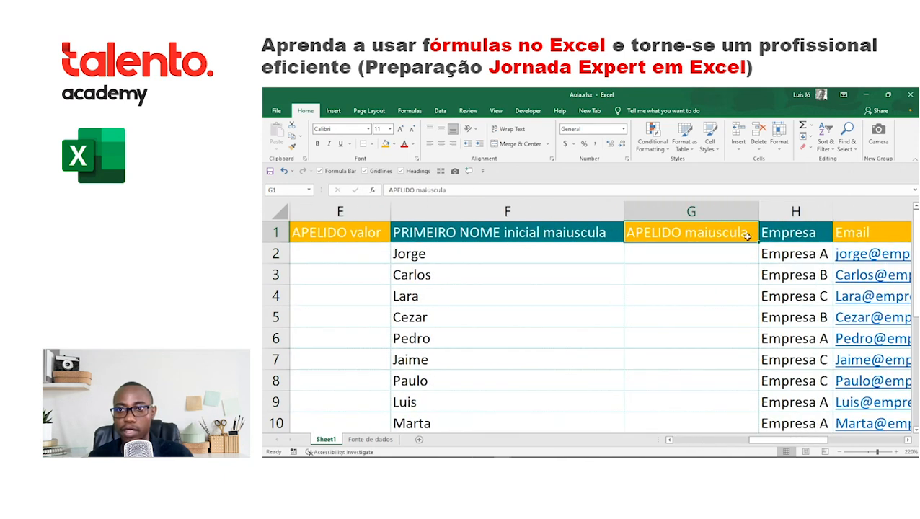
click(694, 258)
key(Right)
key(Up)
key(Right)
key(Right)
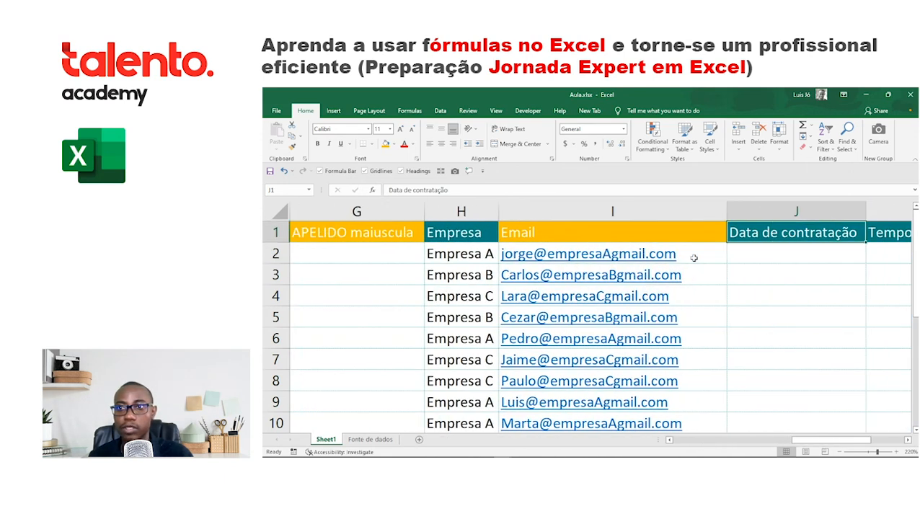